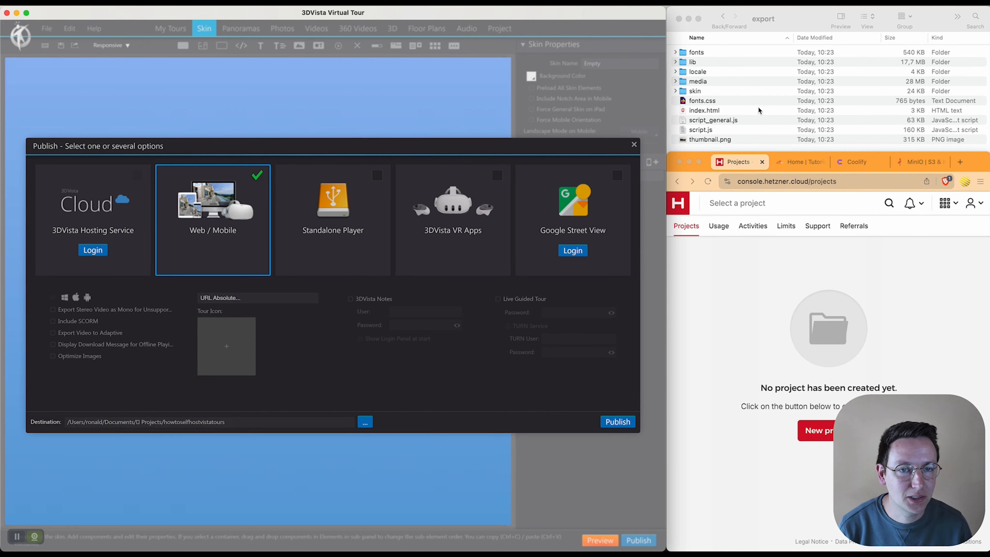
# Step: Bring the Finder window with the exported tour files (index.html, media, skin, scripts) to the front
pyautogui.click(769, 64)
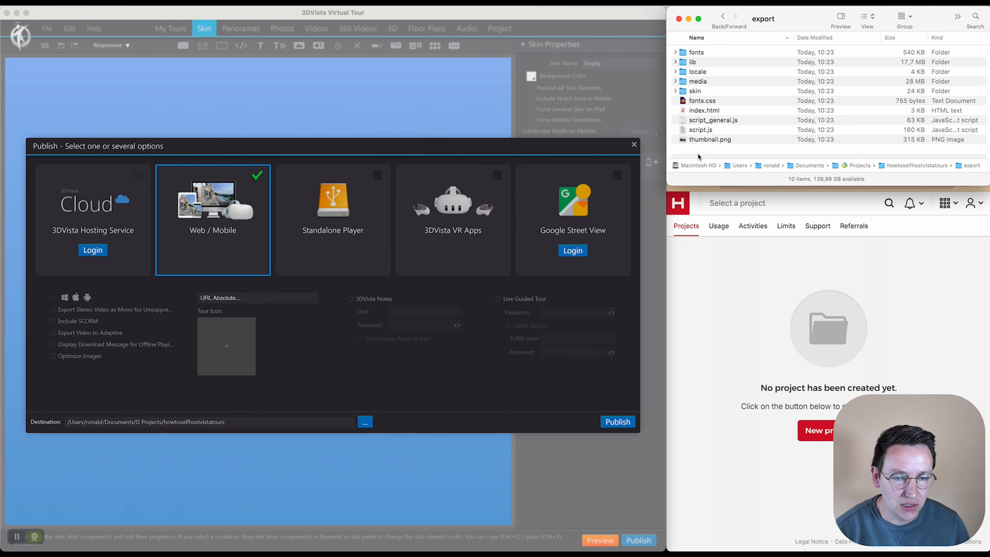
# Step: Bring the browser showing the empty Hetzner Cloud Console projects page in front of Finder
pyautogui.click(749, 251)
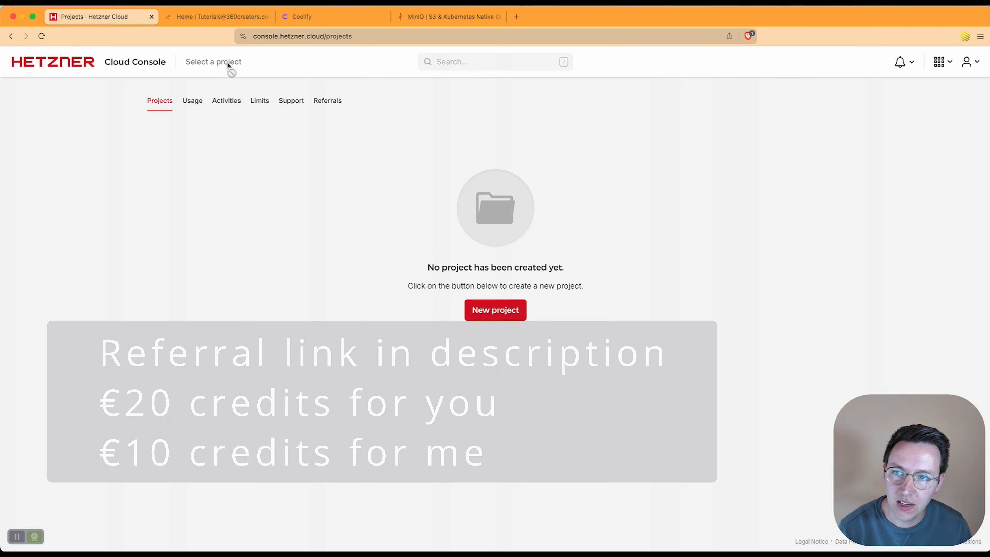
# Step: Switch to the Cloudflare dashboard Home listing amazingtutorials369.uk
pyautogui.click(197, 23)
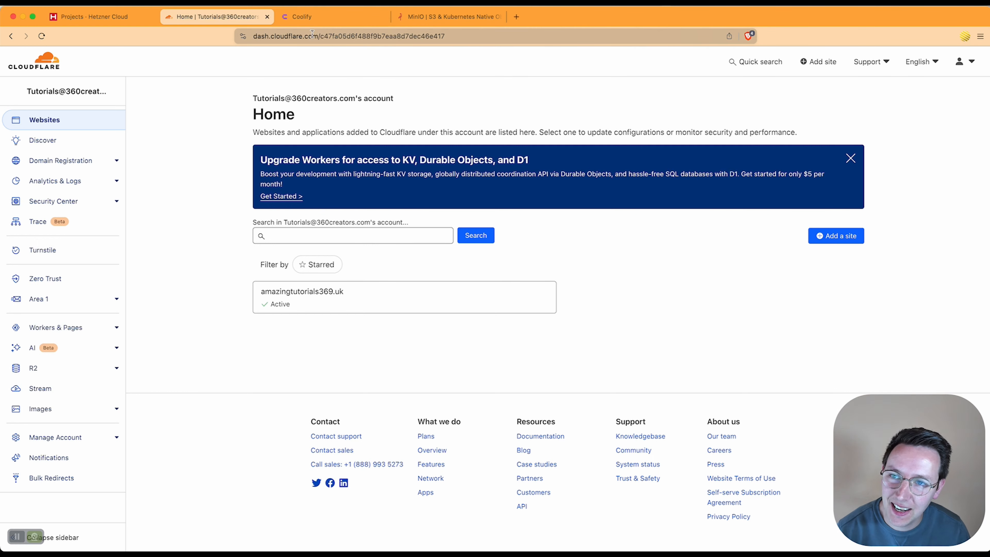
# Step: Switch to the coolify.io homepage with its Cloud and Self-hosted options
pyautogui.click(320, 20)
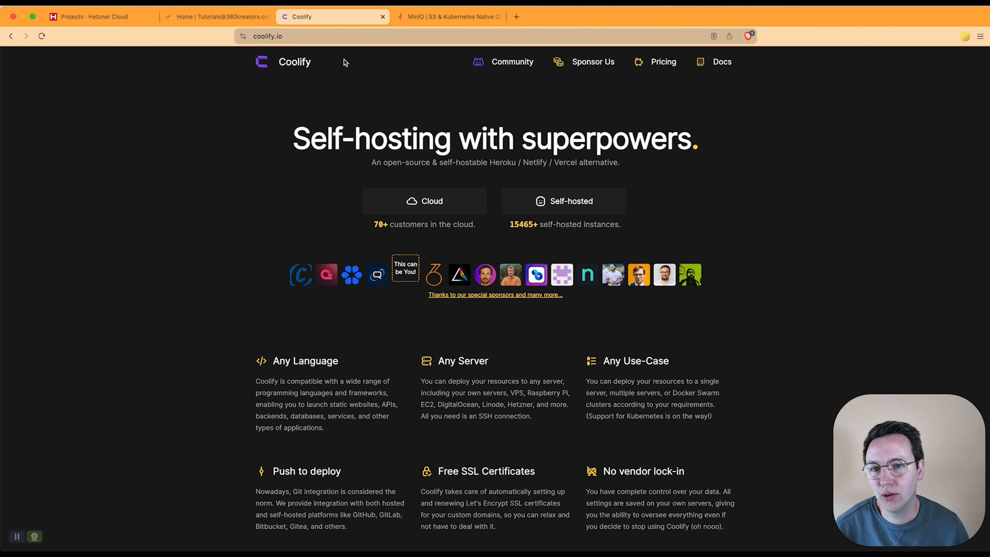
# Step: Glance at the MinIO object-store homepage, then return to the Cloudflare dashboard Home
pyautogui.click(425, 18)
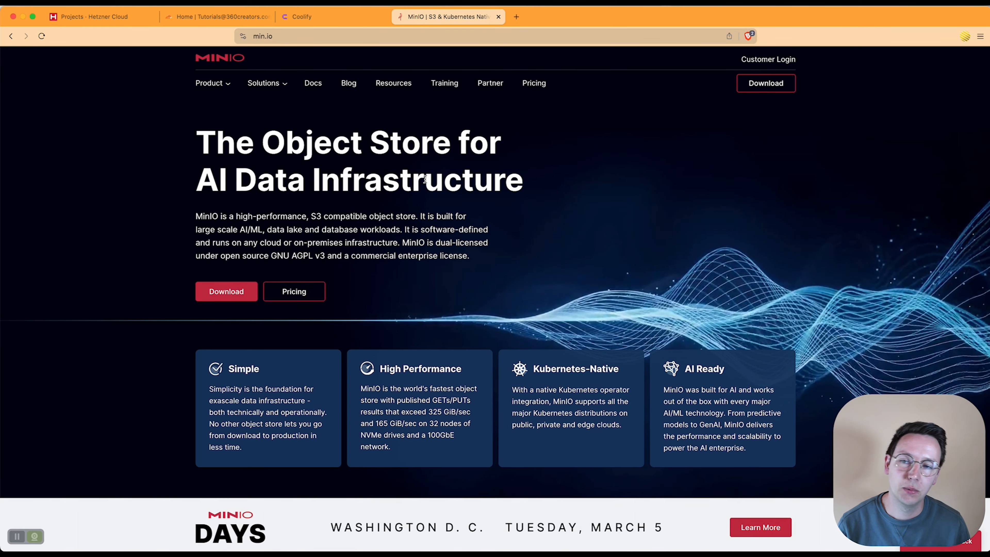
pyautogui.click(218, 17)
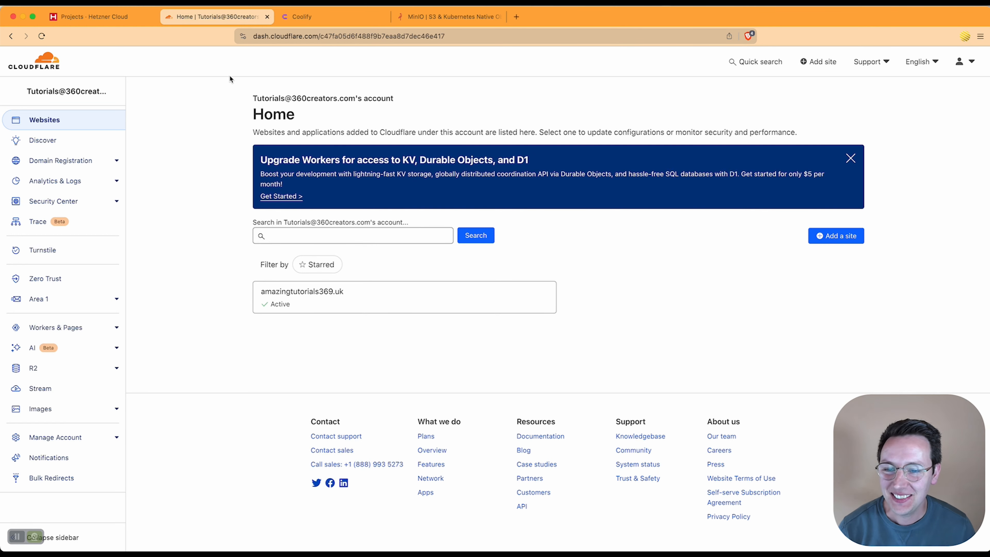
# Step: Go back to the Hetzner Cloud Console projects page, which still has no projects
pyautogui.click(106, 17)
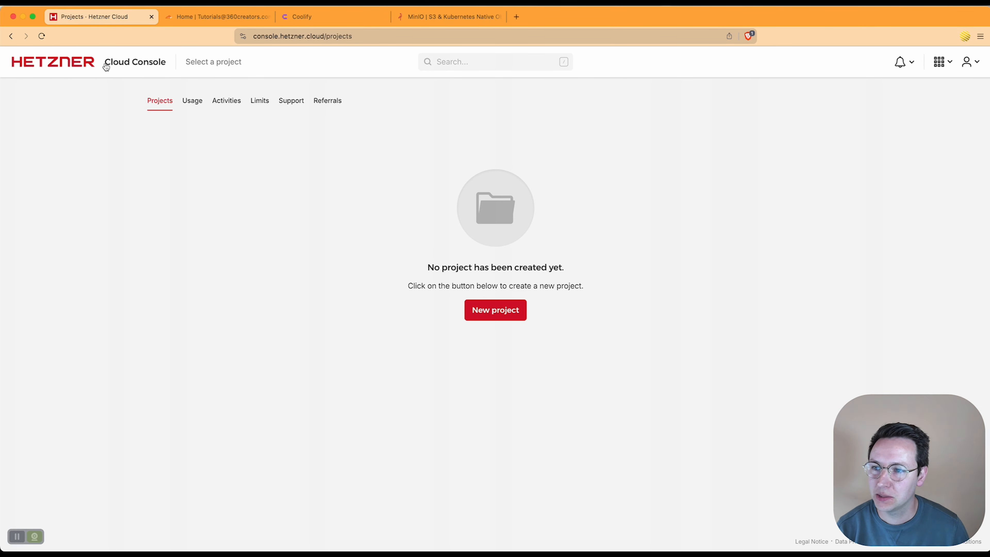
pyautogui.click(224, 21)
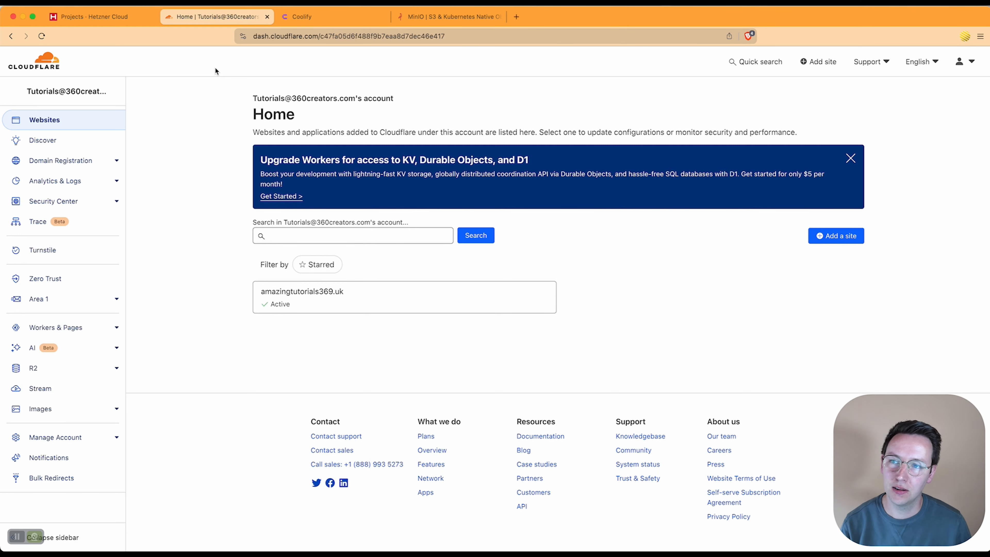
pyautogui.click(88, 21)
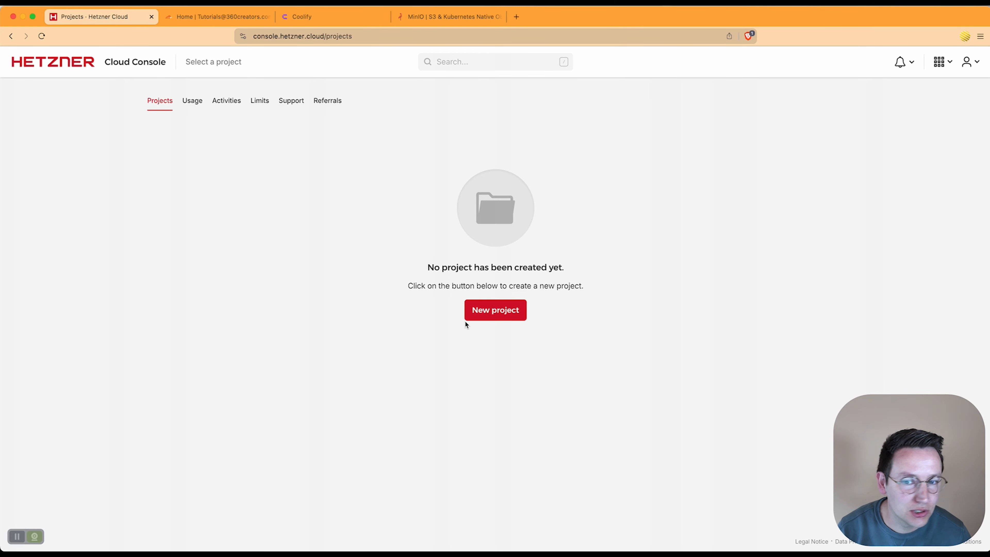
# Step: Create the 'amazing tutorial' Hetzner project, open it, and start adding a server
pyautogui.click(487, 314)
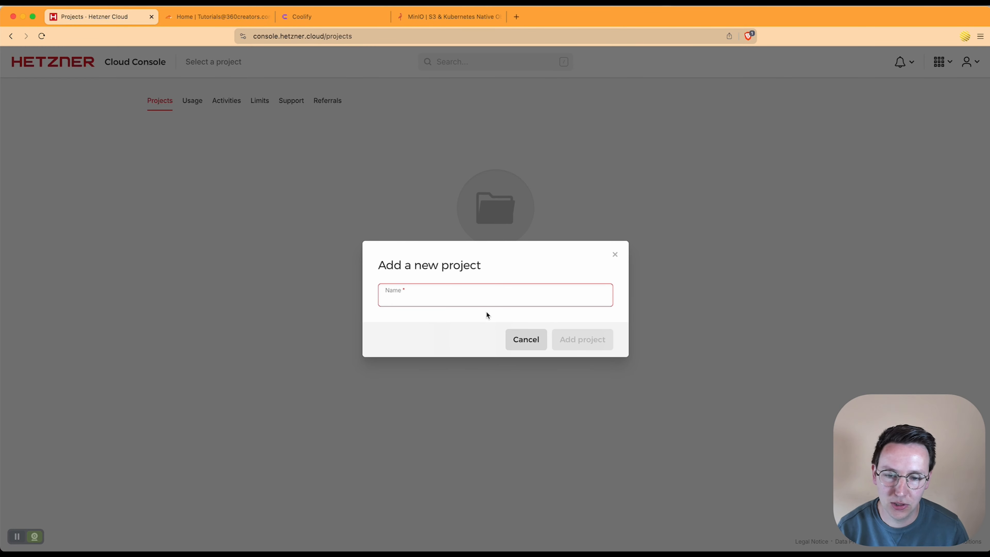
pyautogui.write('amazing tutor')
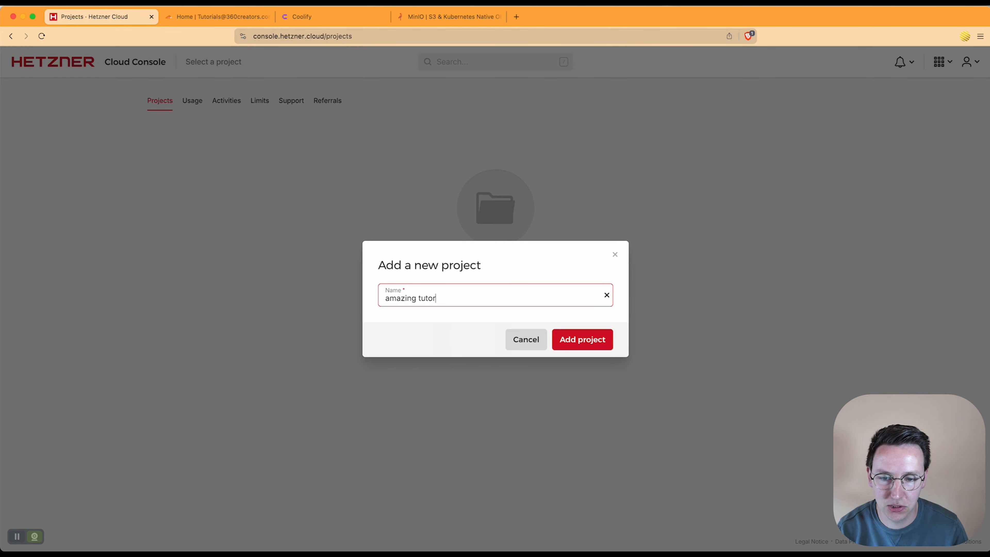
pyautogui.write('ial')
pyautogui.click(581, 339)
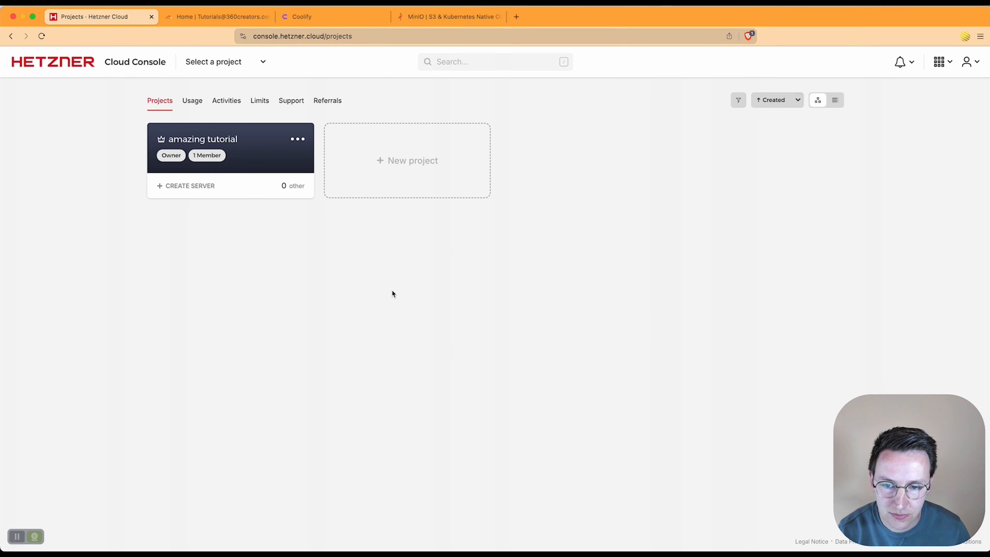
pyautogui.click(245, 153)
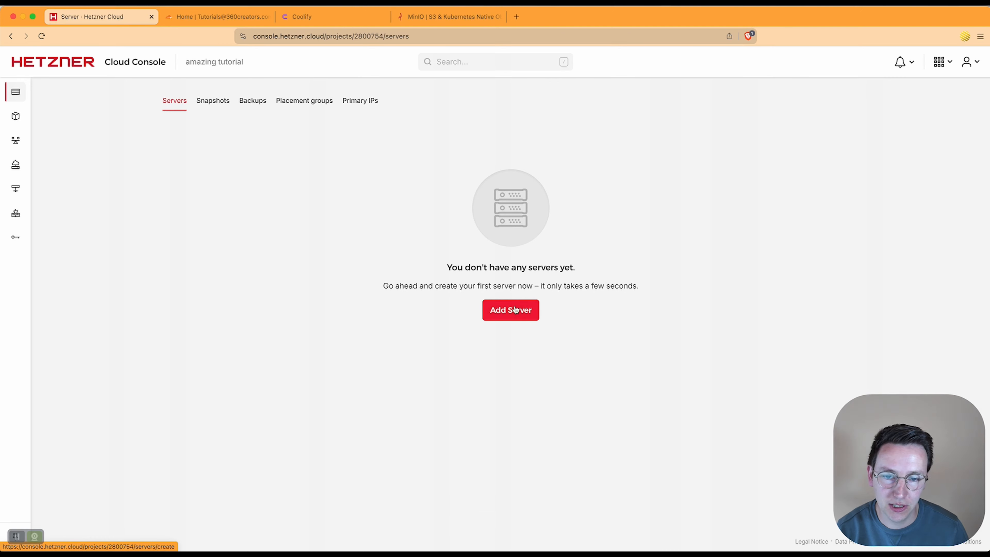
pyautogui.click(513, 310)
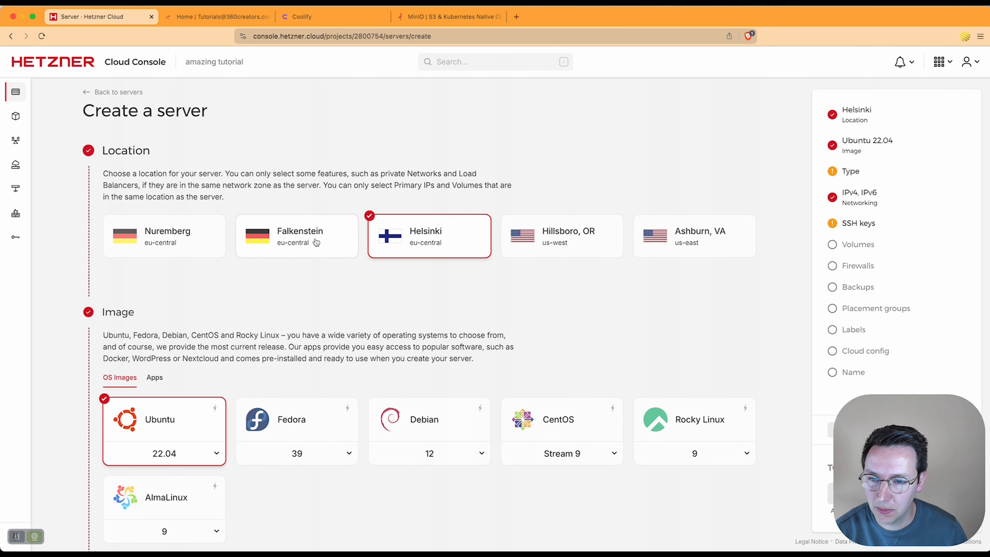
# Step: Place the server in Falkenstein with shared x86 vCPU, defaulting to CPX21 at €8.53/mo
pyautogui.click(316, 251)
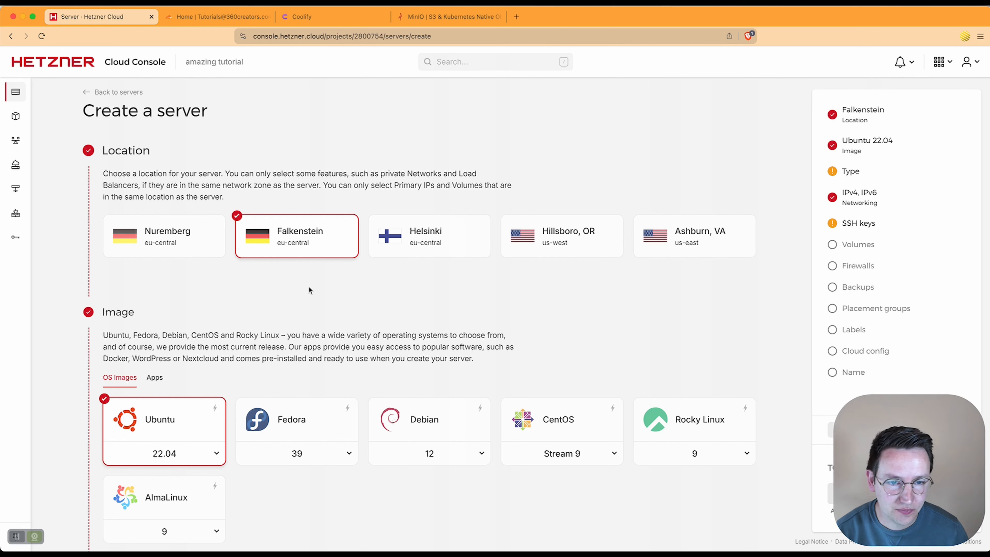
pyautogui.scroll(-3, 336, 278)
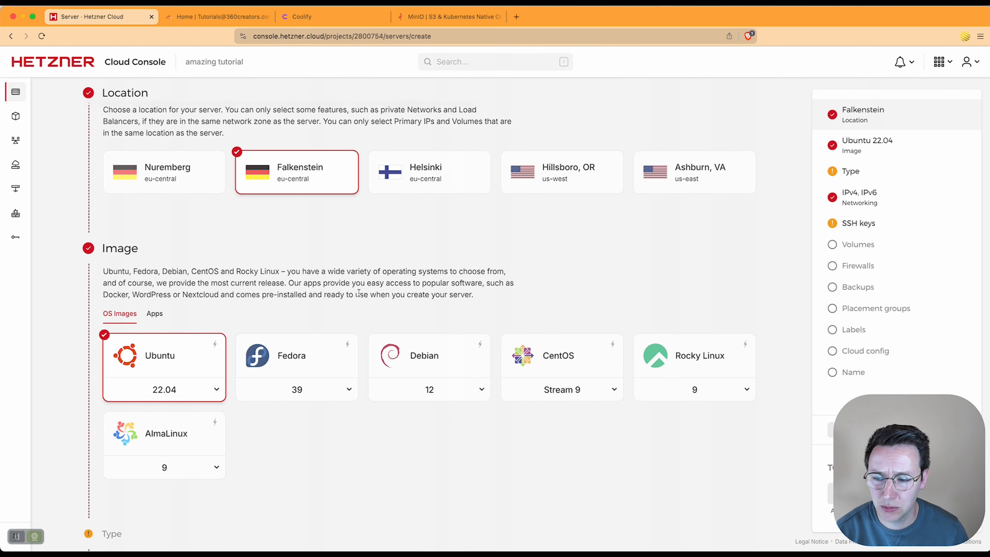
pyautogui.scroll(-5, 358, 292)
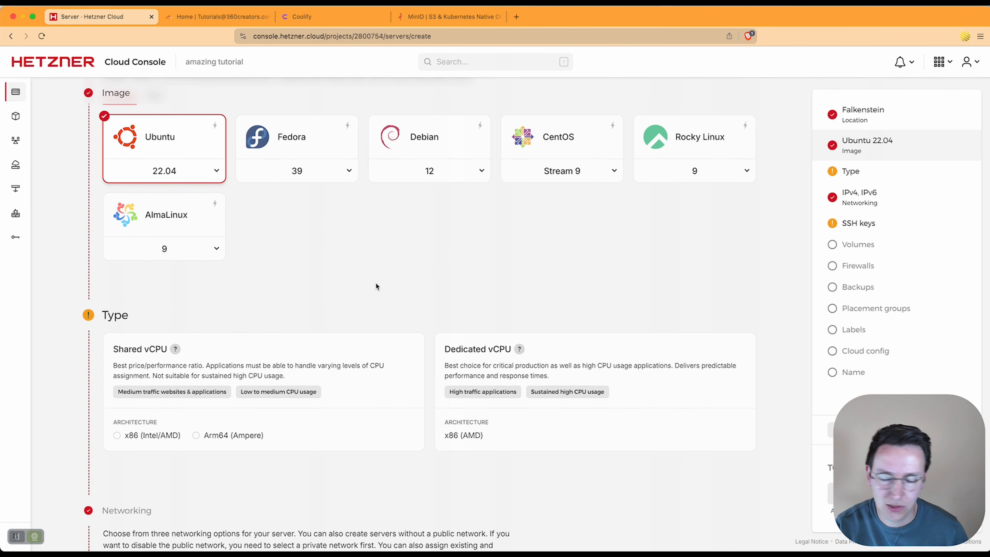
pyautogui.scroll(-1, 368, 309)
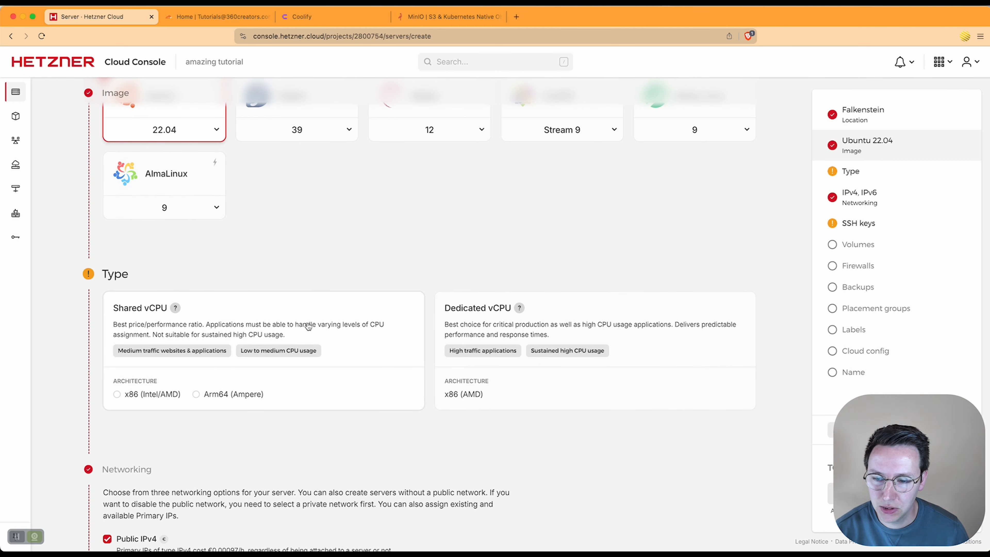
pyautogui.click(297, 322)
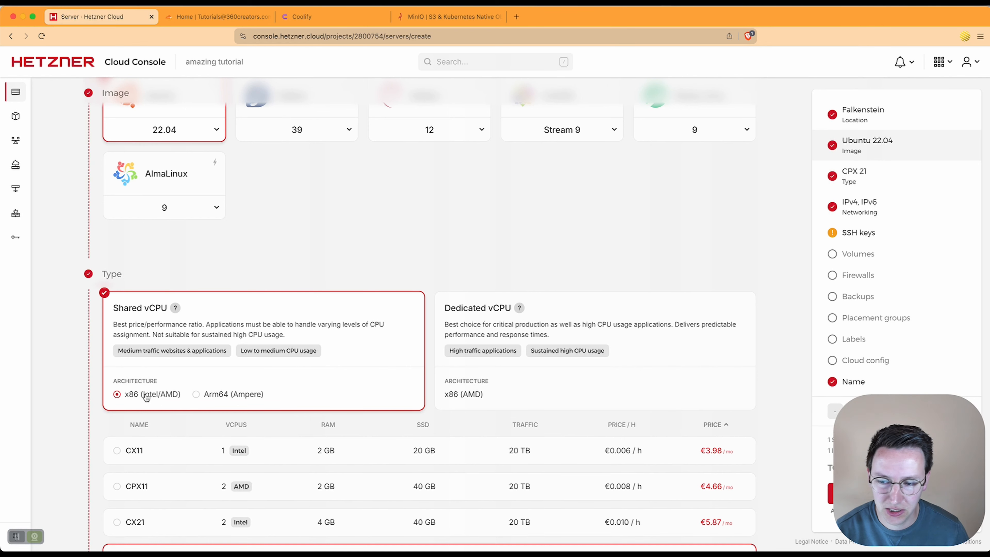
pyautogui.scroll(-3, 143, 390)
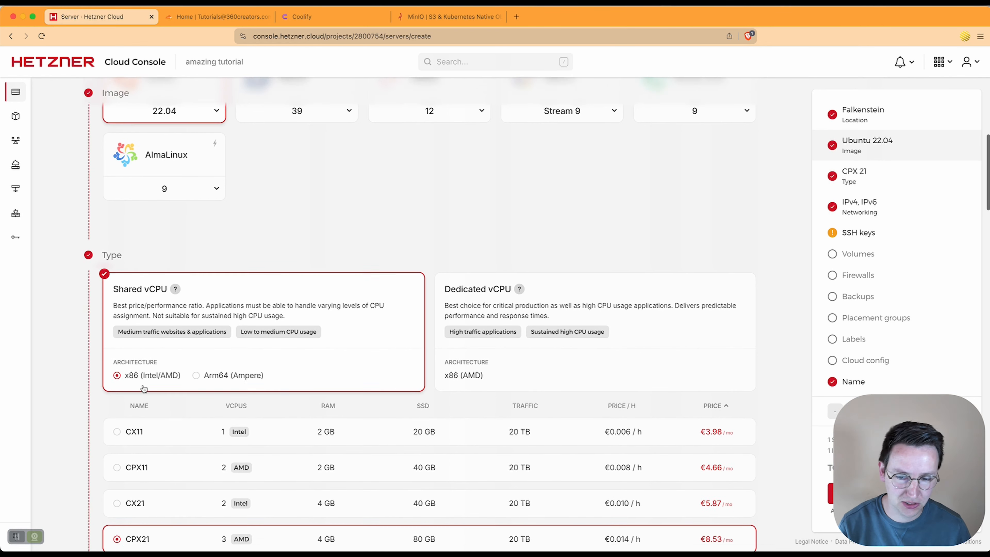
# Step: Choose the CX11 server type: 1 Intel vCPU, 2 GB RAM, 20 GB SSD, €3.98/mo
pyautogui.click(207, 398)
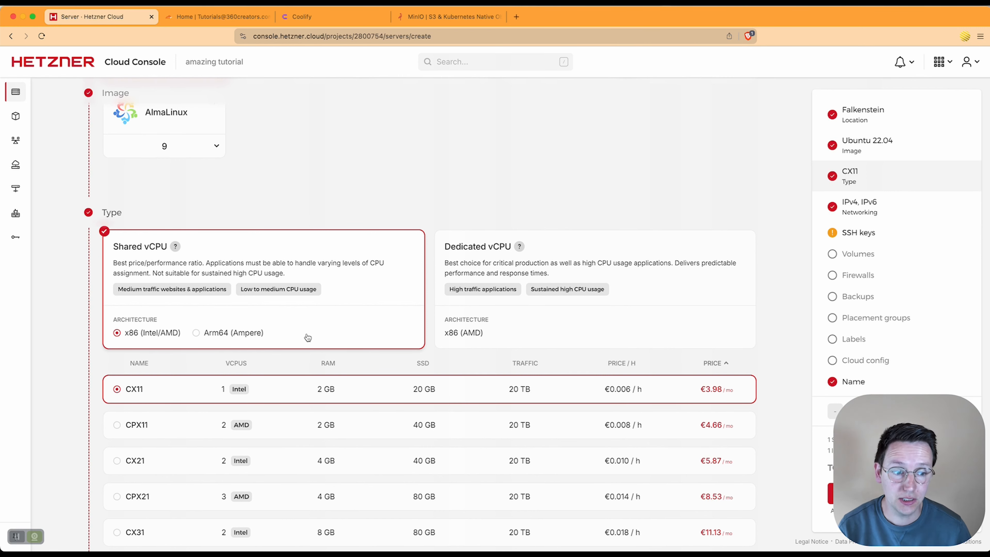
pyautogui.scroll(-3, 313, 345)
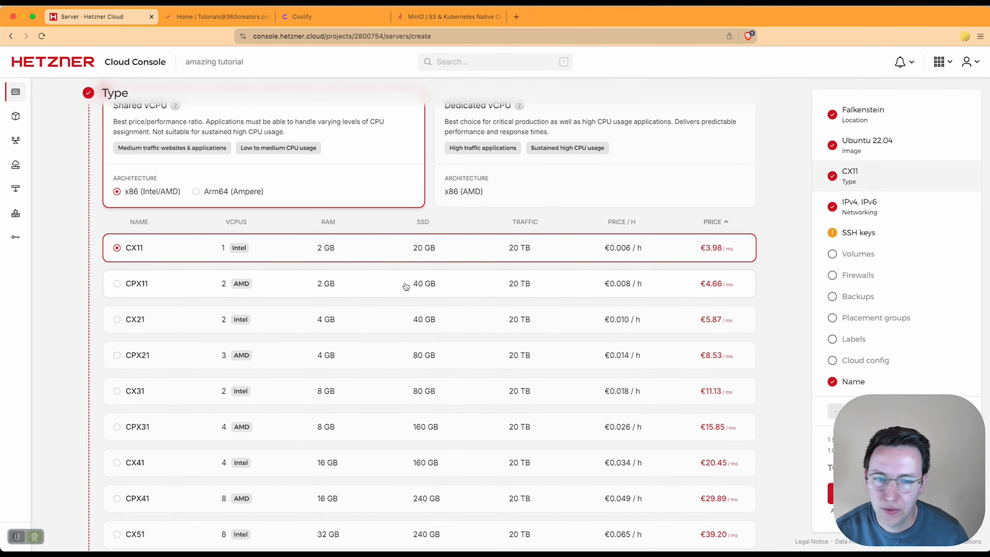
pyautogui.click(417, 288)
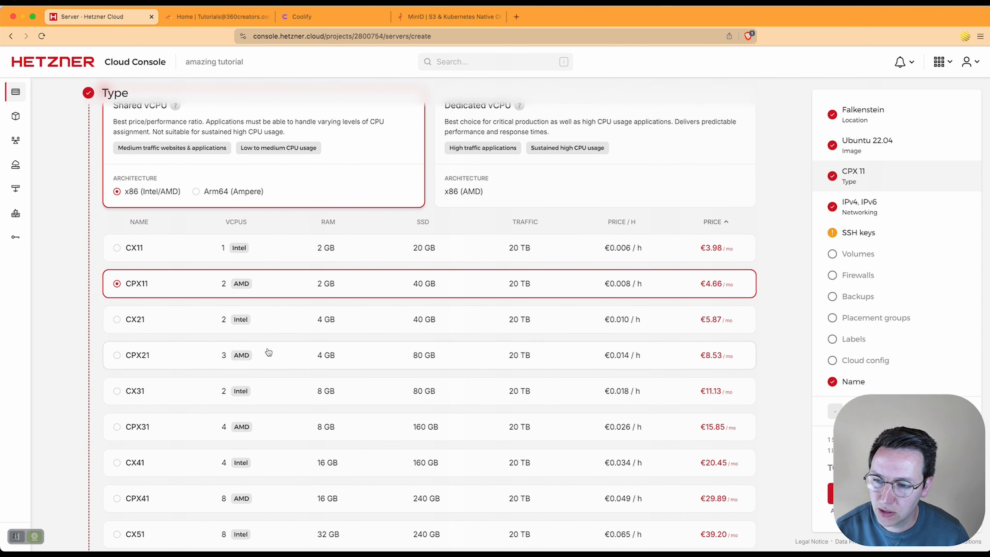
pyautogui.scroll(-5, 647, 327)
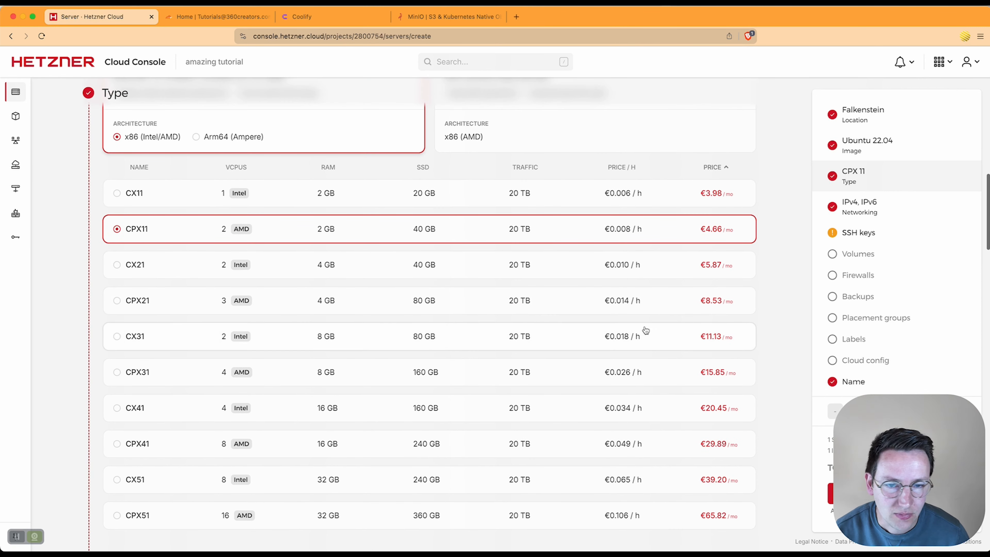
pyautogui.scroll(-5, 458, 292)
pyautogui.scroll(-6, 404, 290)
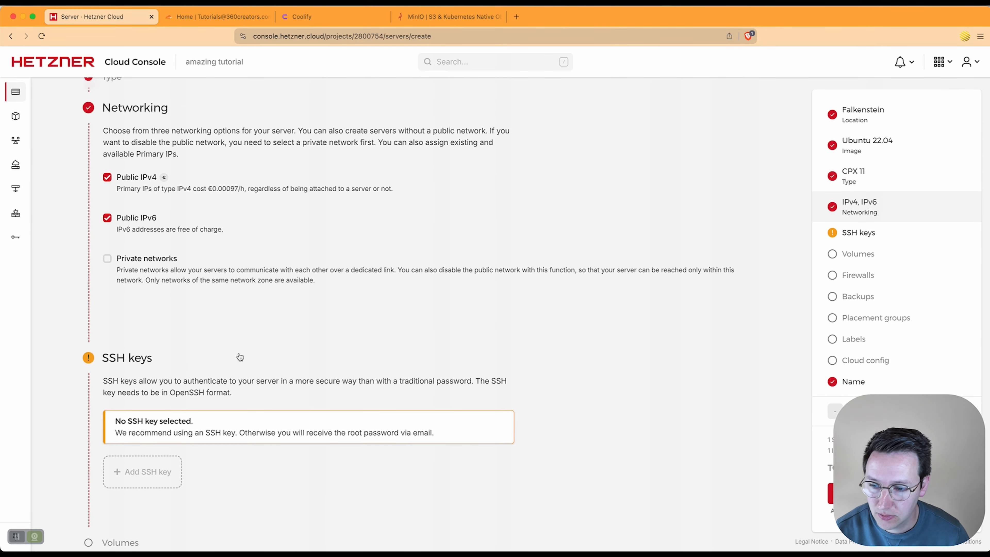
pyautogui.scroll(-1, 240, 357)
pyautogui.scroll(-1, 240, 357)
pyautogui.scroll(-3, 180, 332)
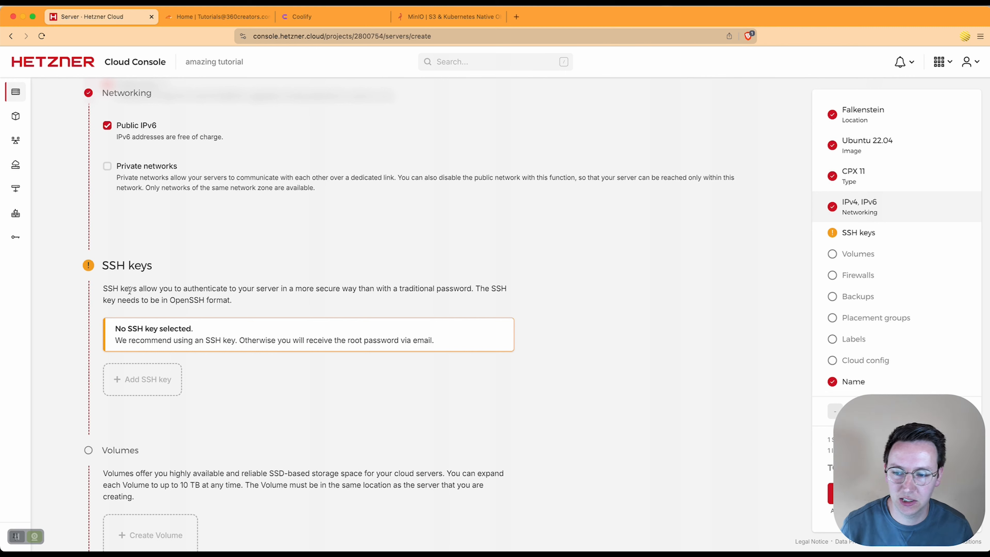
pyautogui.scroll(-1, 130, 310)
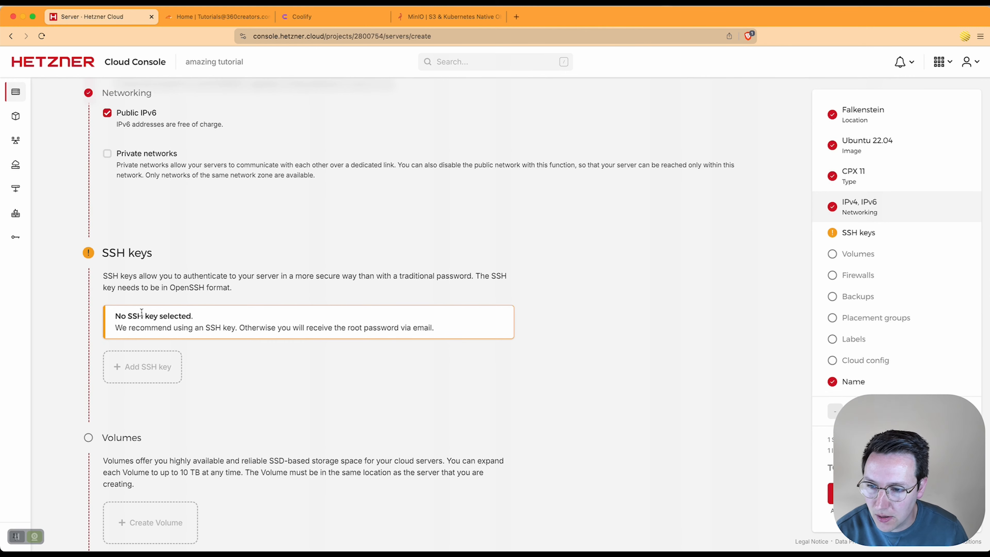
pyautogui.scroll(-2, 209, 238)
pyautogui.scroll(-10, 234, 253)
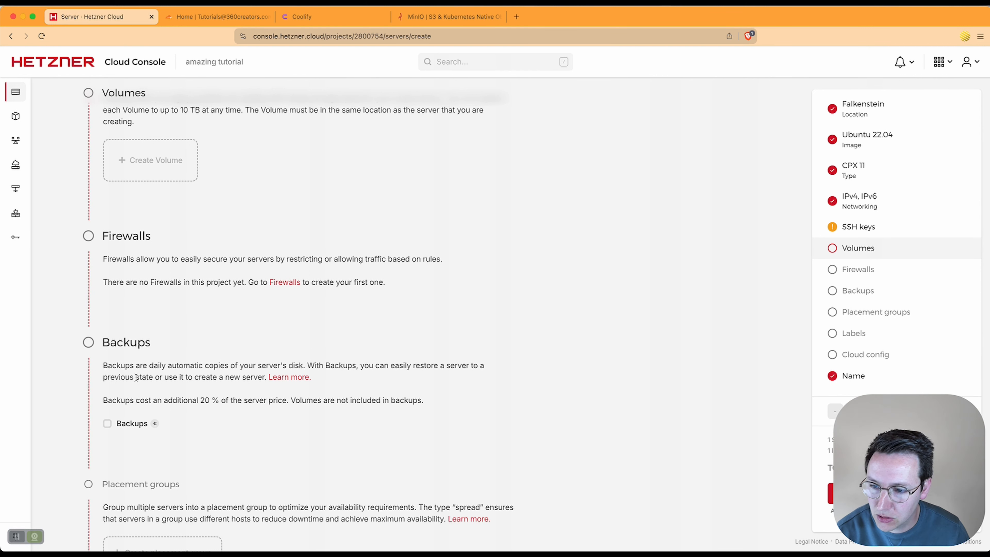
pyautogui.scroll(-10, 152, 384)
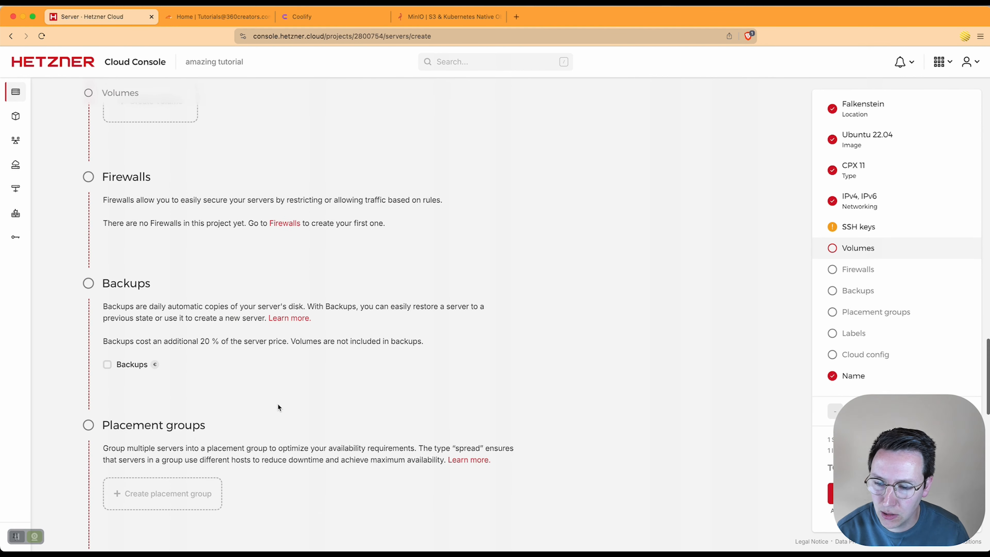
pyautogui.scroll(-7, 172, 383)
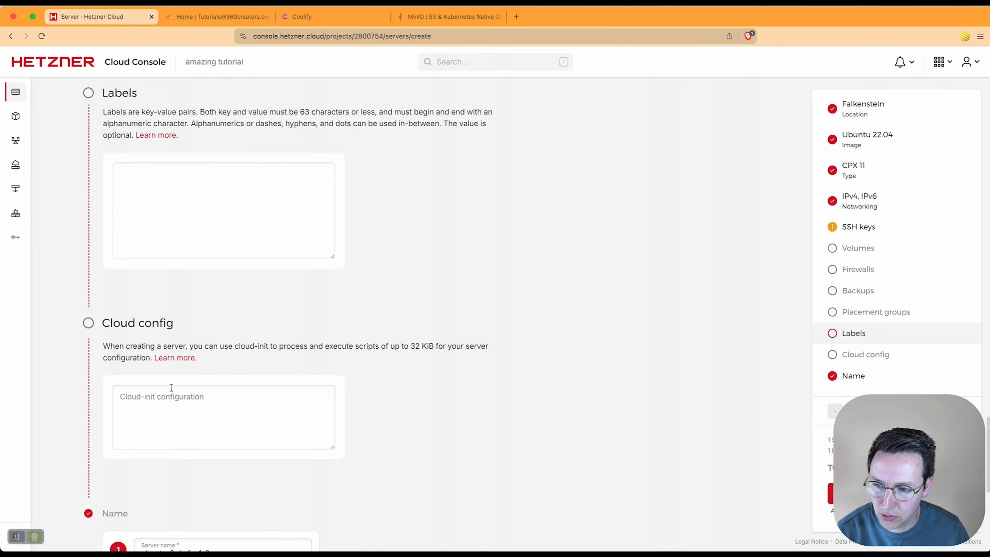
pyautogui.scroll(-4, 172, 388)
# Step: Rename the server to 'amazing-server' and check the €5.26/mo order total
pyautogui.tripleClick(216, 423)
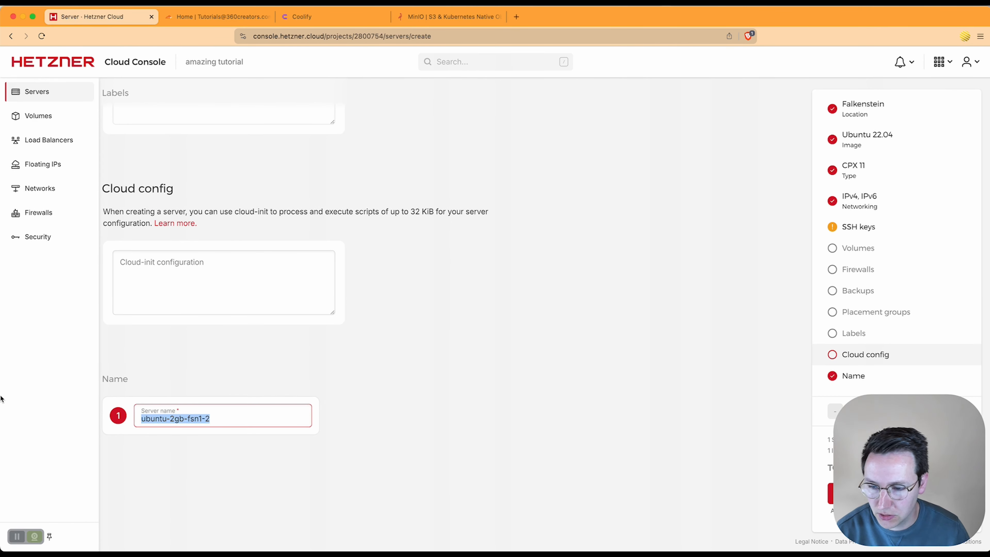
pyautogui.write('amazing-server')
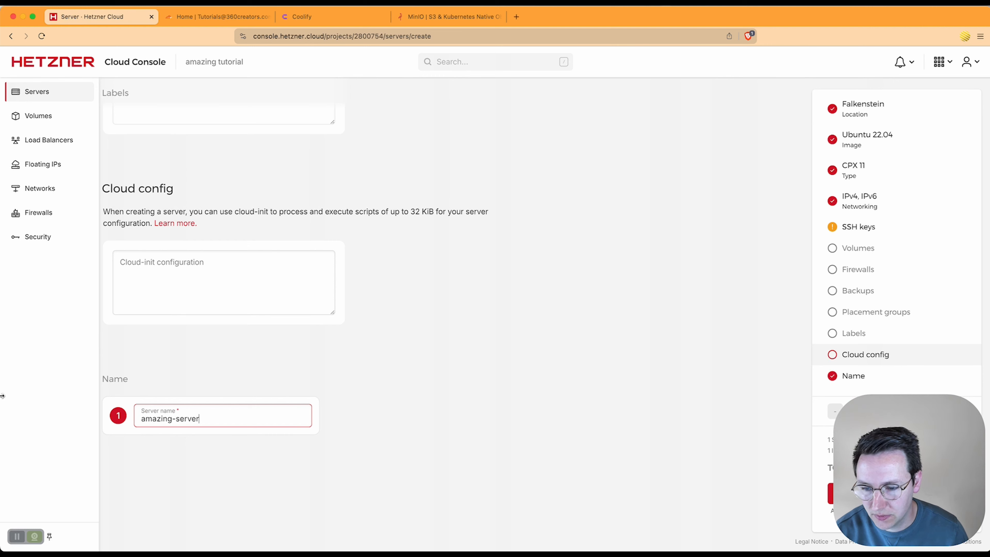
pyautogui.click(503, 454)
pyautogui.scroll(-3, 545, 419)
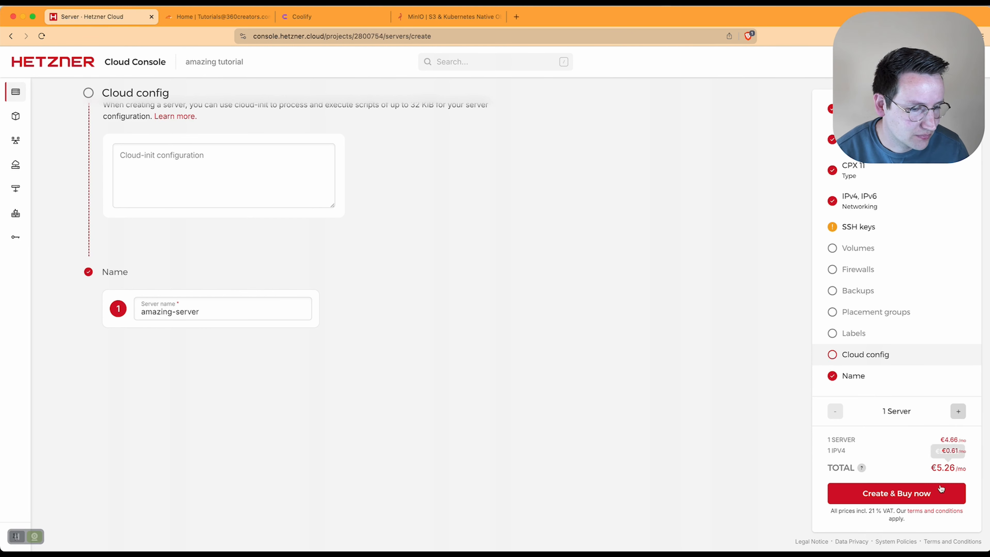
# Step: Buy the CPX11 amazing-server in Falkenstein, which receives public IP 49.13.116.41
pyautogui.click(896, 493)
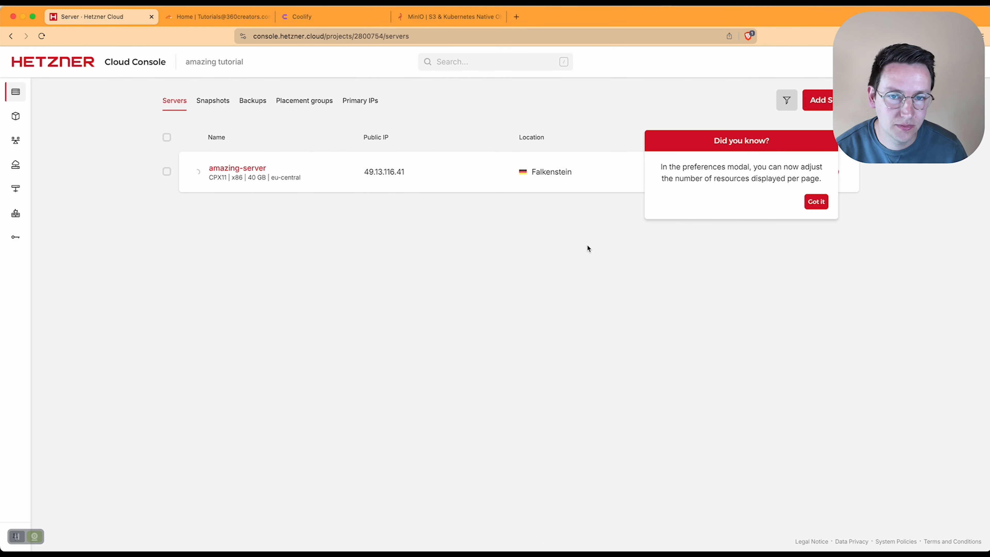
pyautogui.click(816, 201)
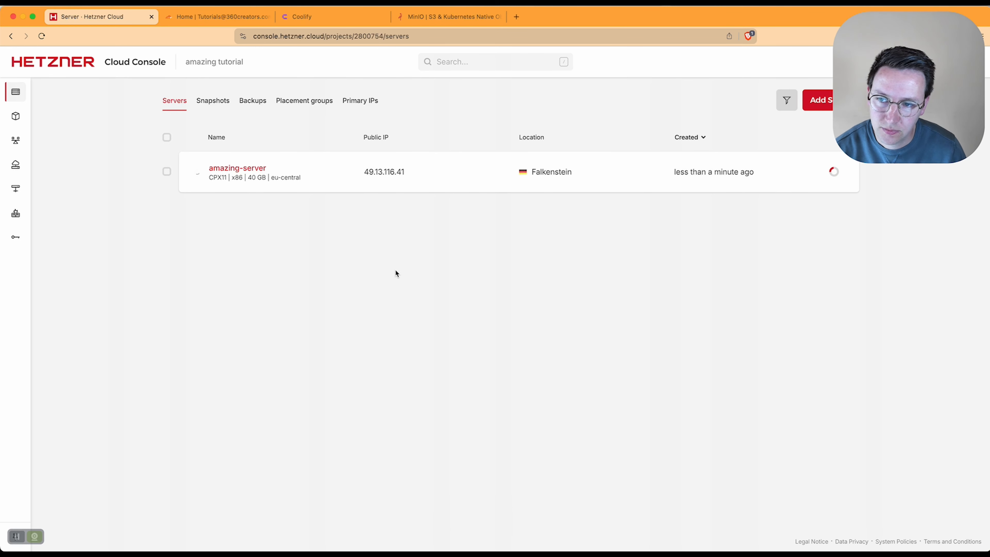
pyautogui.press('super+space')
# Step: Launch Terminal, centre its window, and enter ssh -l root 49.13.116.41 at the prompt
pyautogui.write('te')
pyautogui.press('Return')
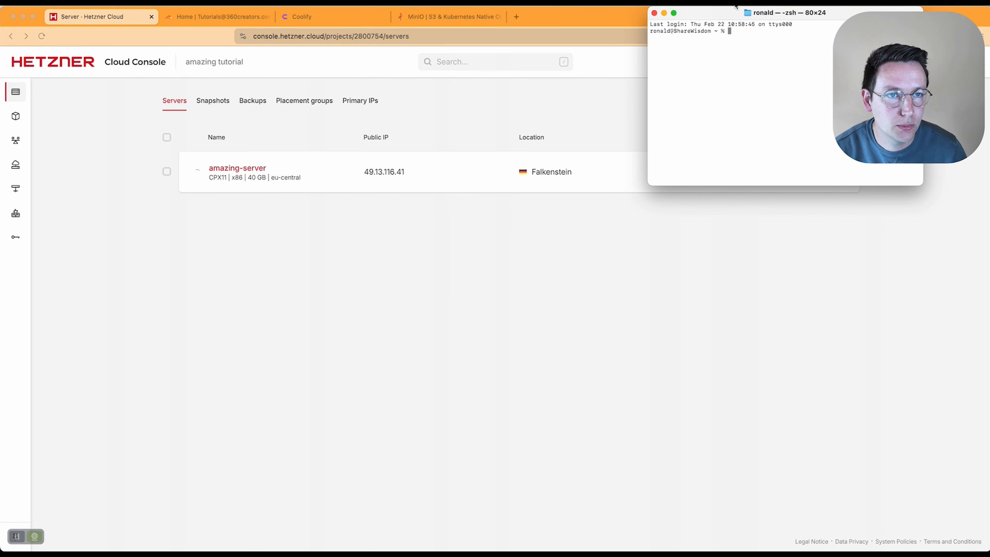
pyautogui.moveTo(741, 15); pyautogui.dragTo(372, 228)
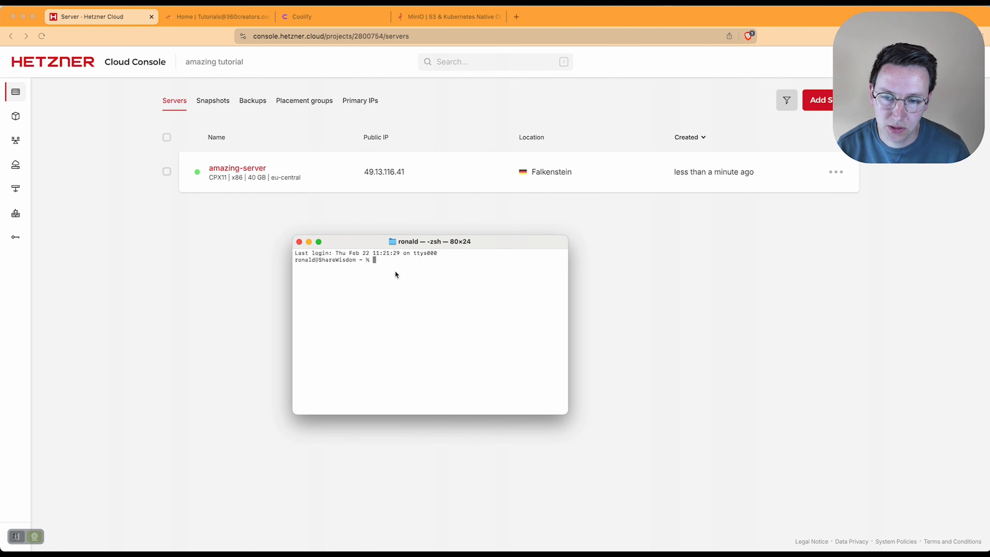
pyautogui.write('ssh ')
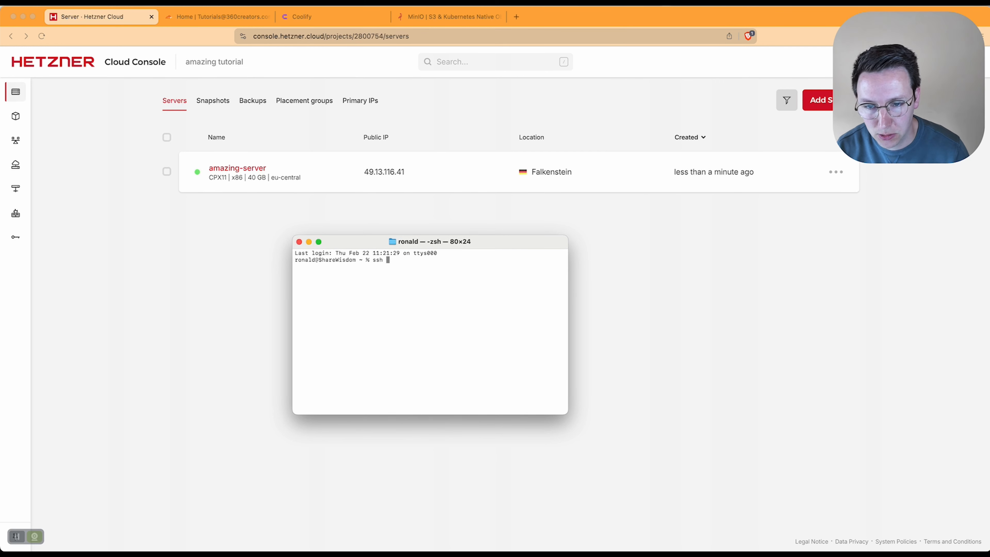
pyautogui.write('-l root')
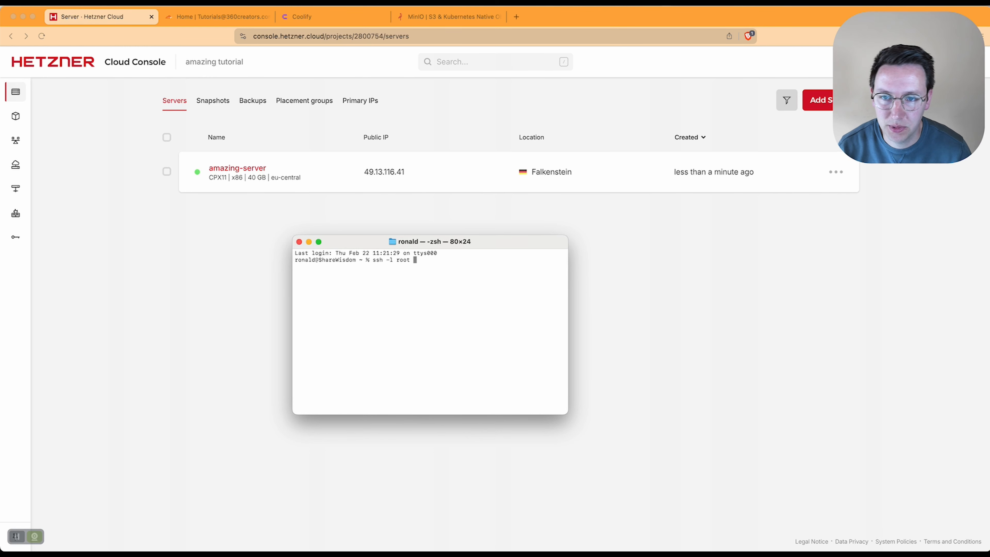
pyautogui.write(' 49.13.')
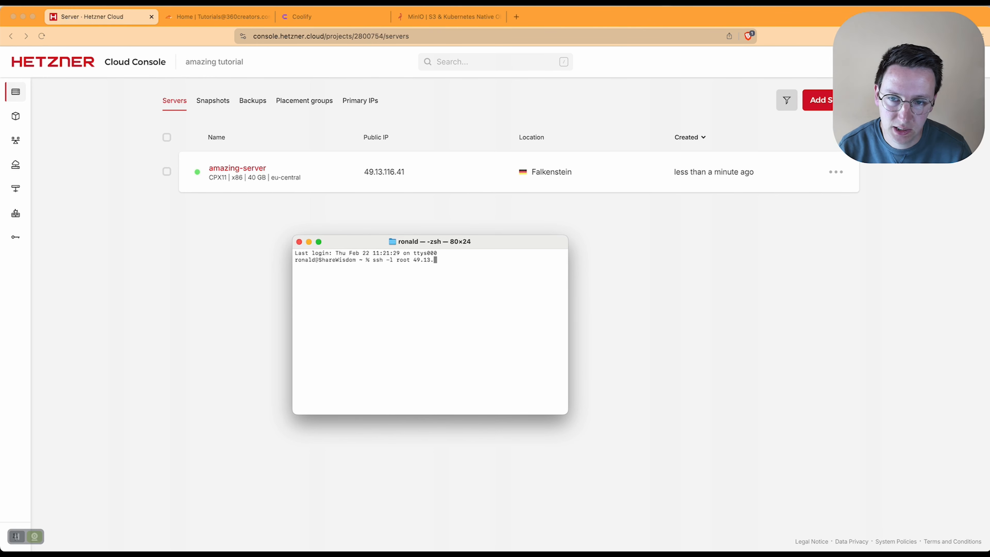
pyautogui.write('116.41')
# Step: Log in as root over SSH and replace the emailed root password with a new one
pyautogui.press('Return')
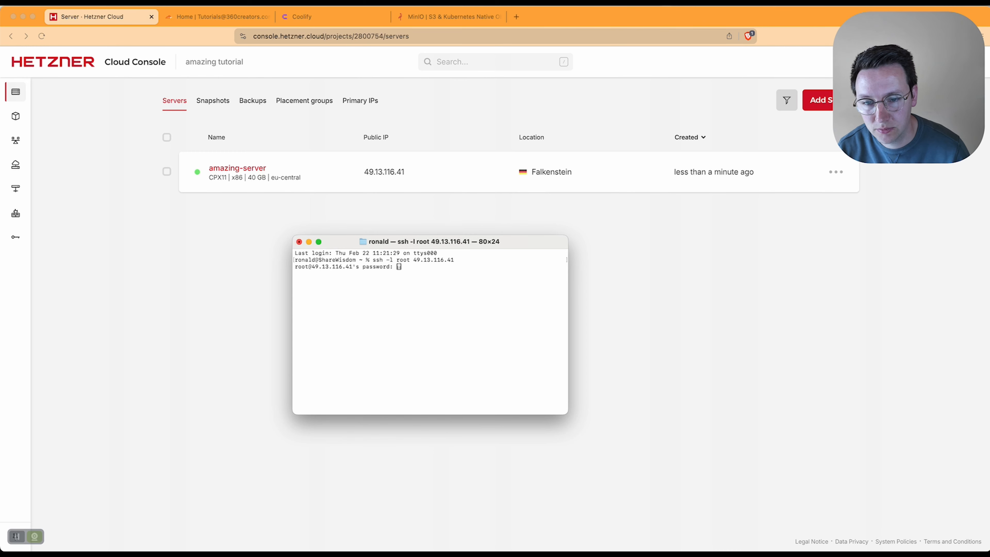
pyautogui.press('Return')
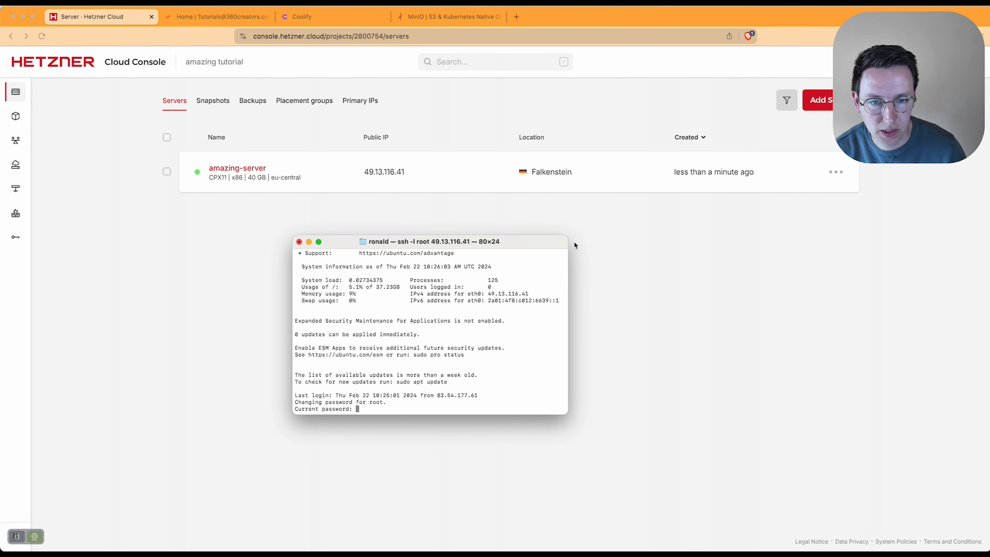
pyautogui.moveTo(566, 235); pyautogui.dragTo(600, 128)
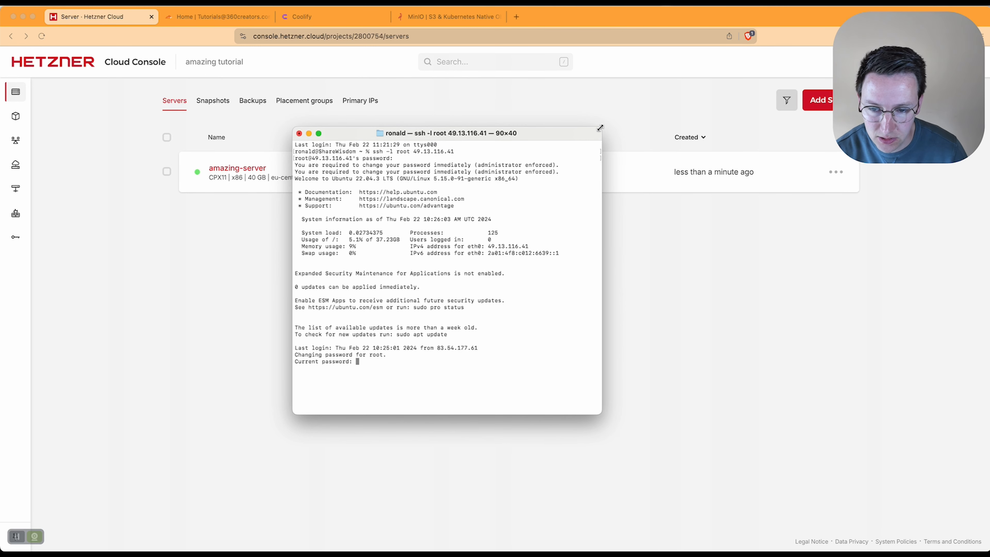
pyautogui.press('Return')
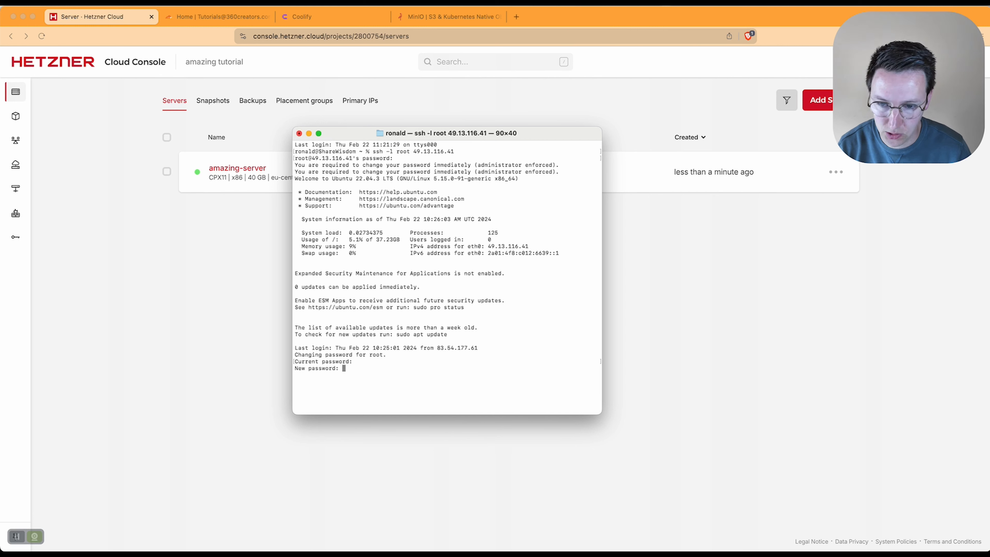
pyautogui.press('Return')
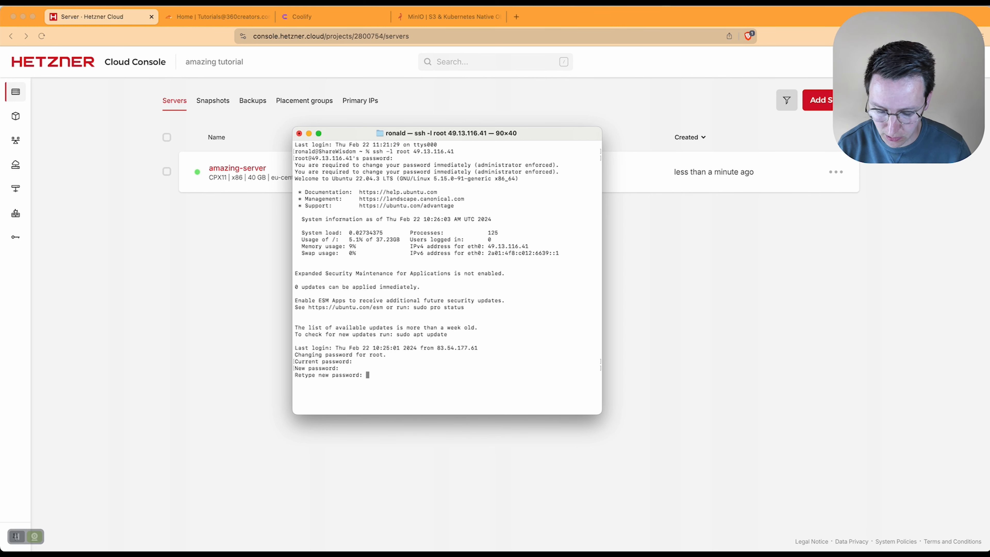
pyautogui.press('Return')
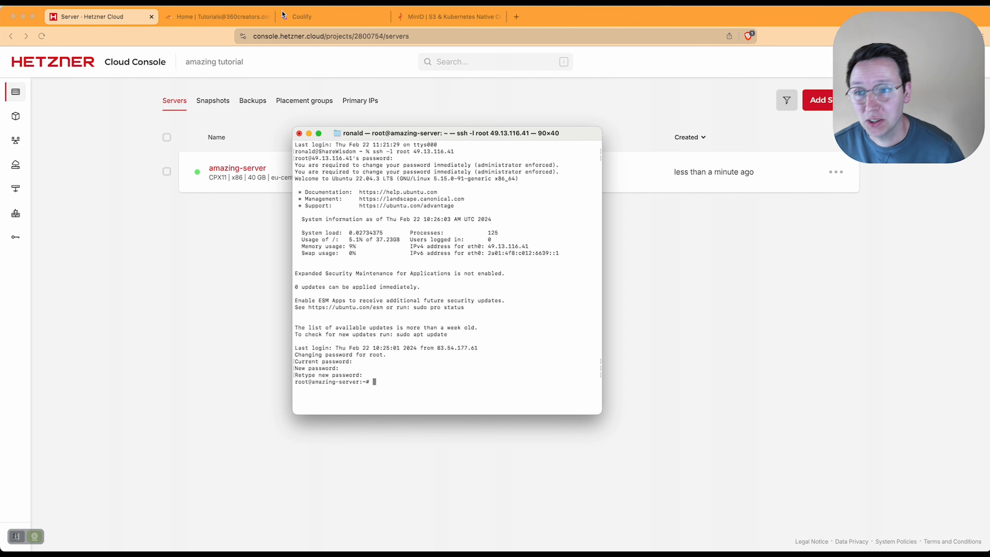
# Step: Copy the curl install.sh command from Coolify's self-hosted page and return to Terminal
pyautogui.click(317, 17)
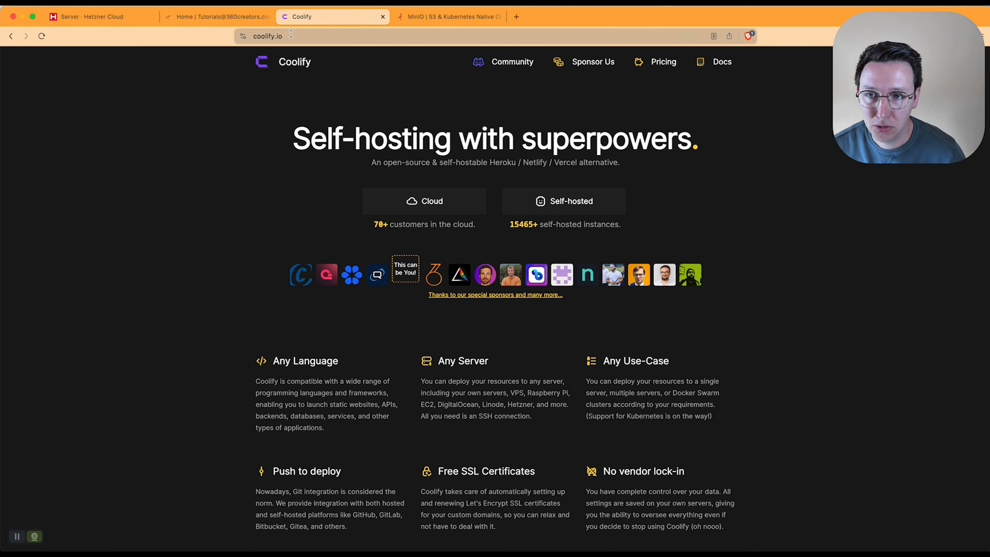
pyautogui.click(547, 199)
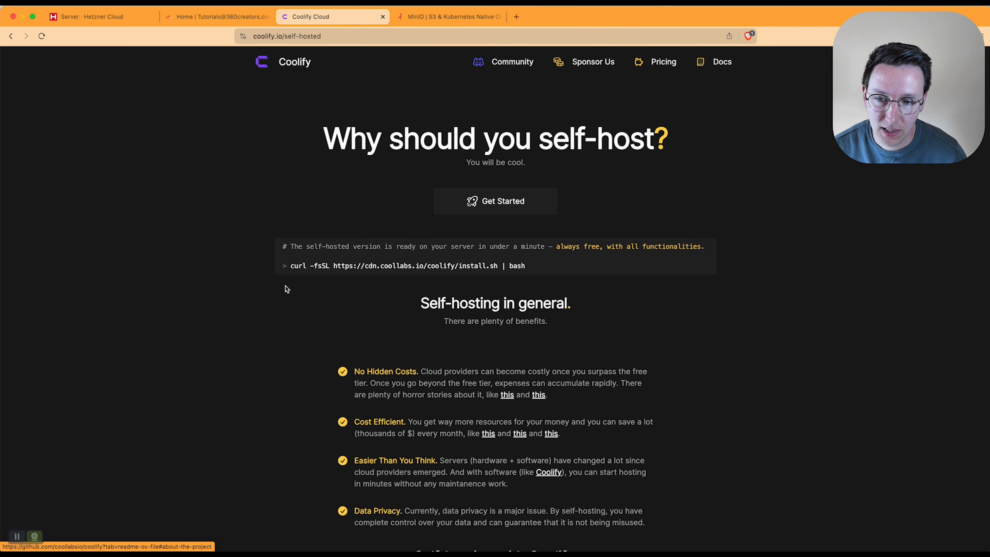
pyautogui.moveTo(290, 266); pyautogui.dragTo(519, 269)
pyautogui.rightClick(519, 268)
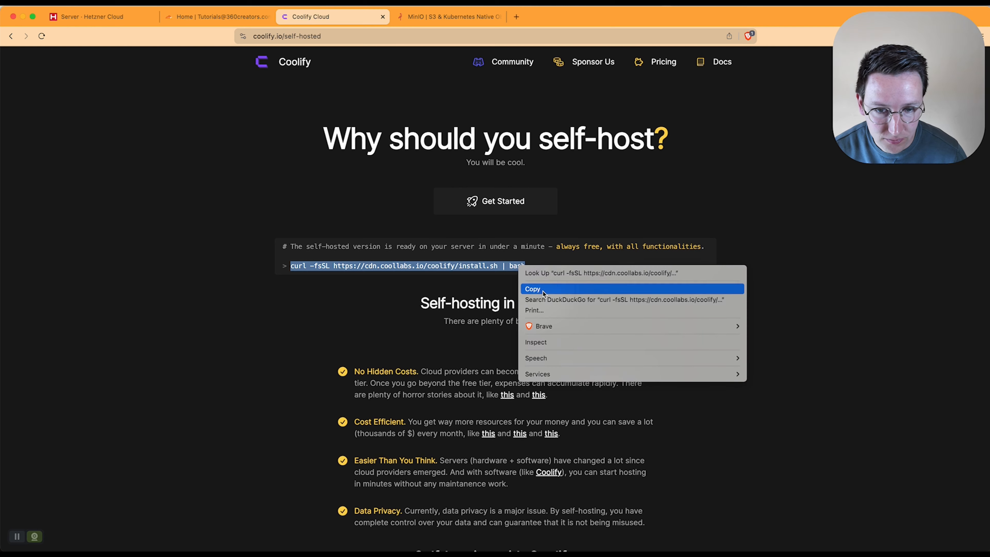
pyautogui.click(524, 288)
pyautogui.click(487, 283)
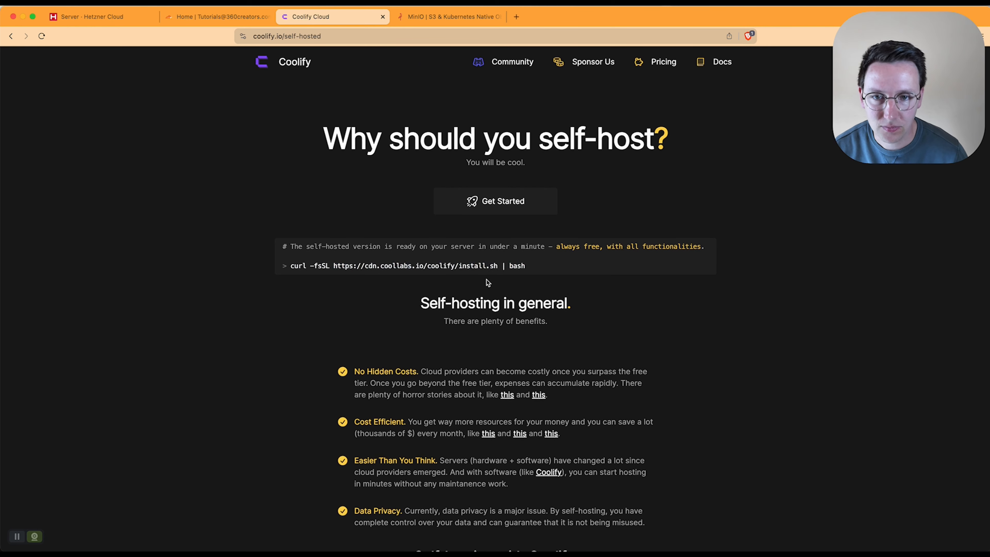
pyautogui.press('super+Tab')
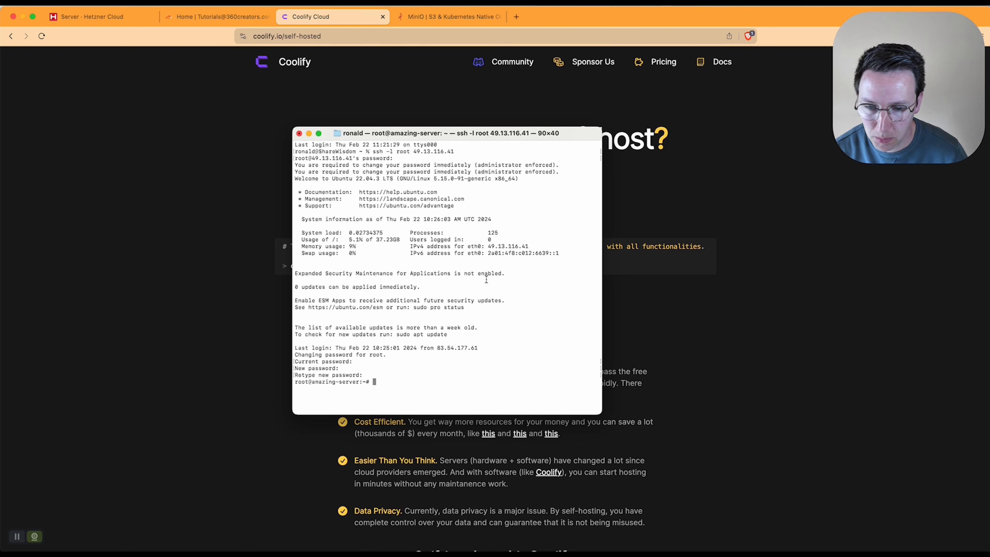
# Step: Paste and run the Coolify curl install command at the root prompt
pyautogui.press('super+v')
pyautogui.press('Return')
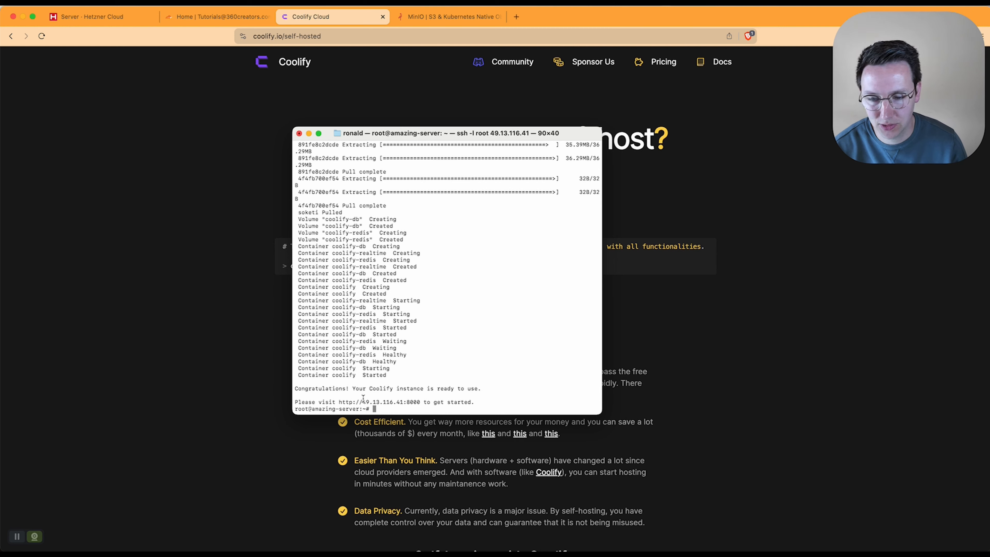
pyautogui.moveTo(338, 401); pyautogui.dragTo(421, 400)
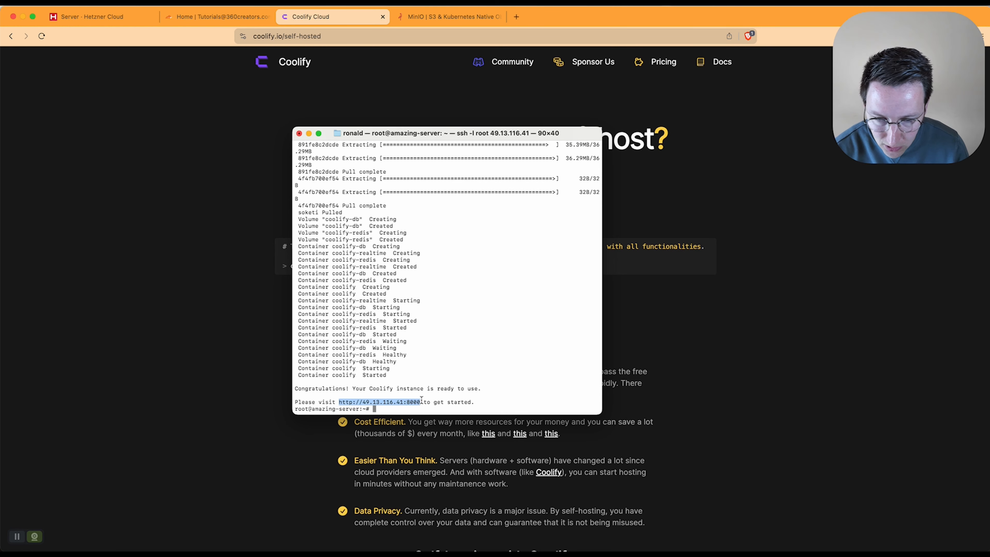
pyautogui.rightClick(416, 402)
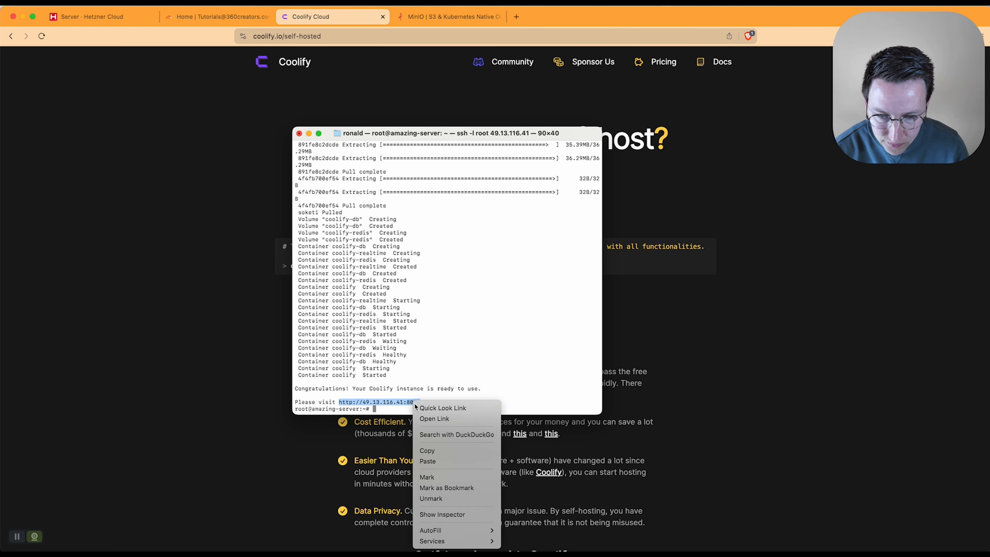
pyautogui.click(436, 418)
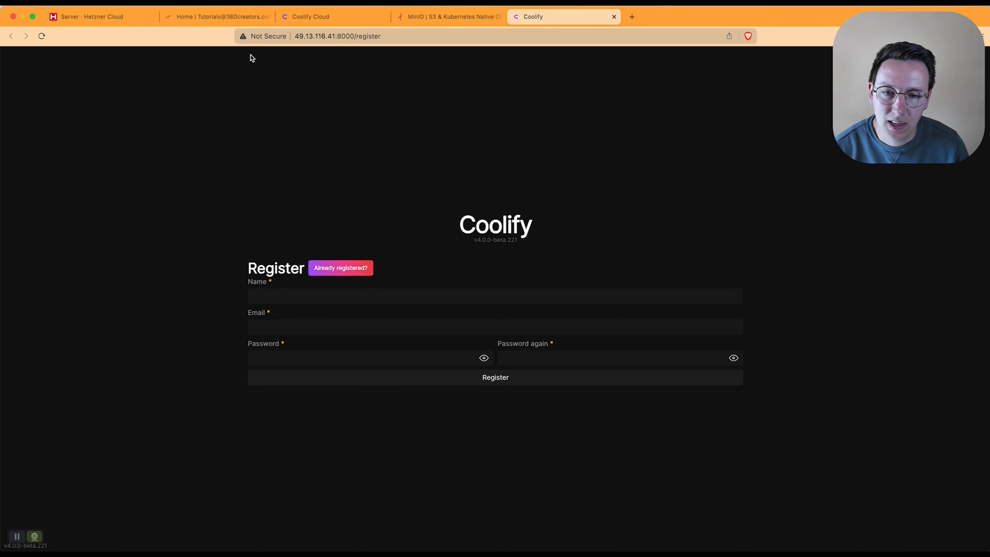
# Step: Register the admin with an account name, the e-mail address and a matching password
pyautogui.click(338, 297)
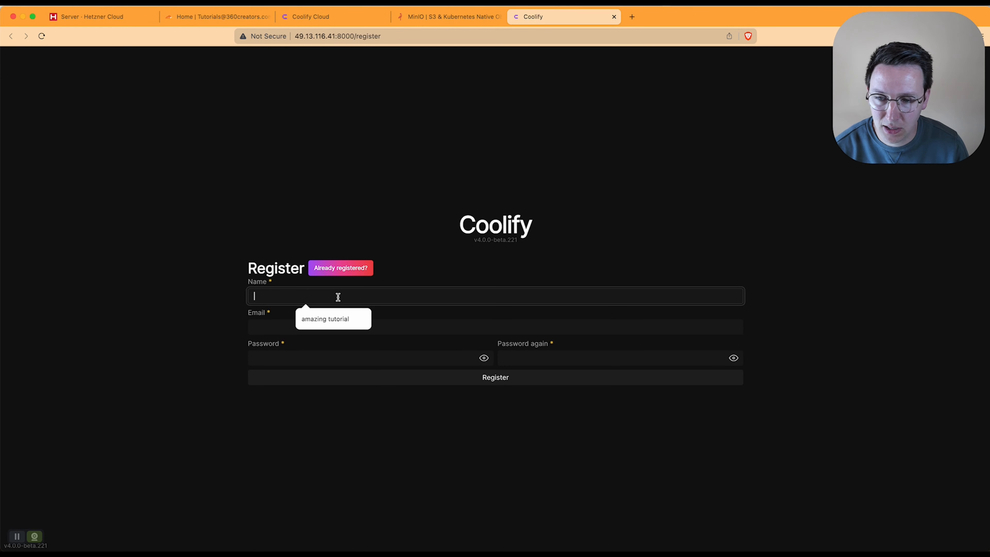
pyautogui.write('Tutorials')
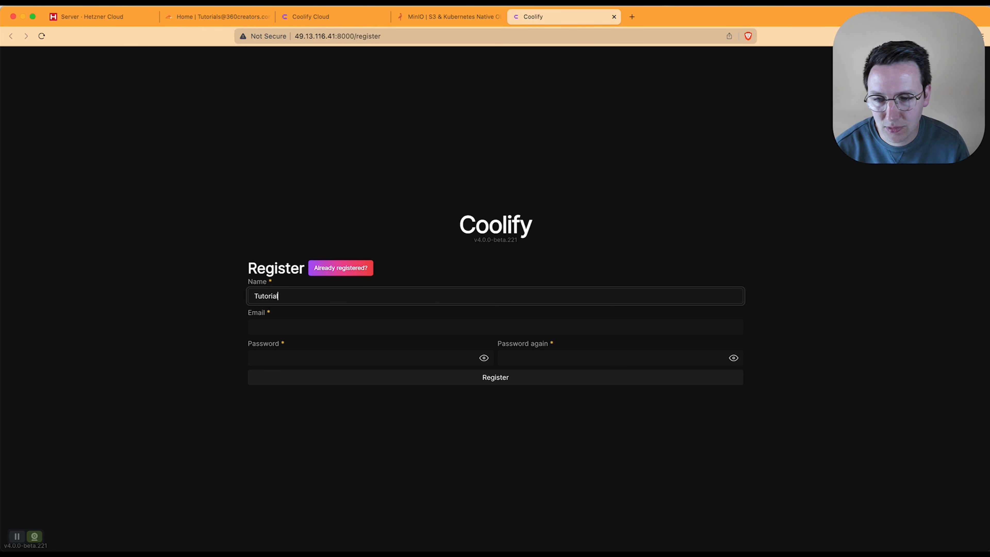
pyautogui.press('Tab')
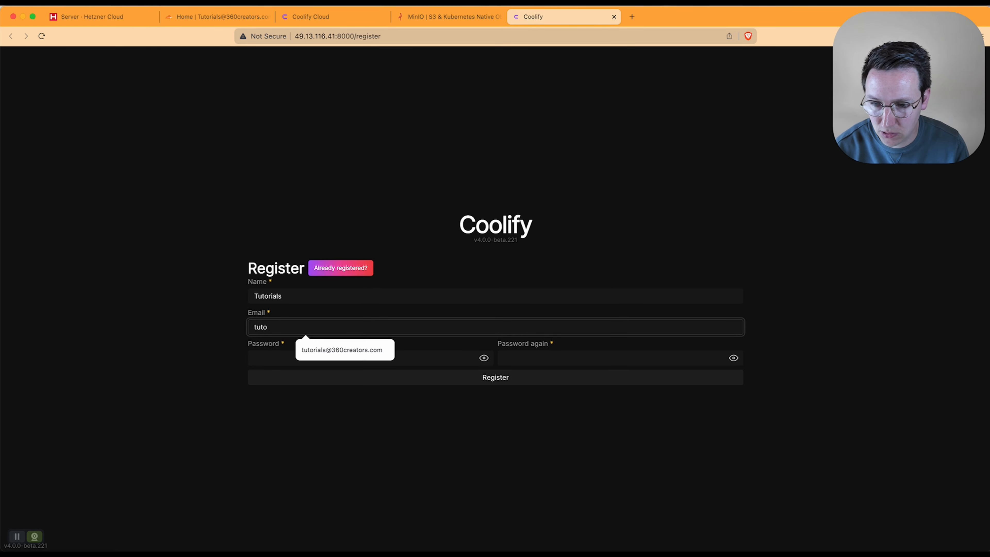
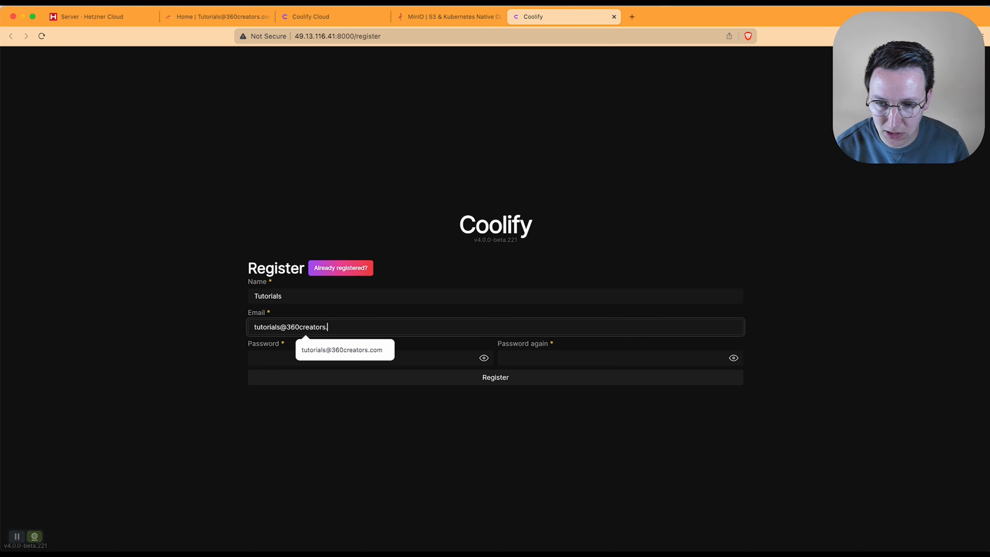
pyautogui.press('Tab')
pyautogui.write('•••••••••')
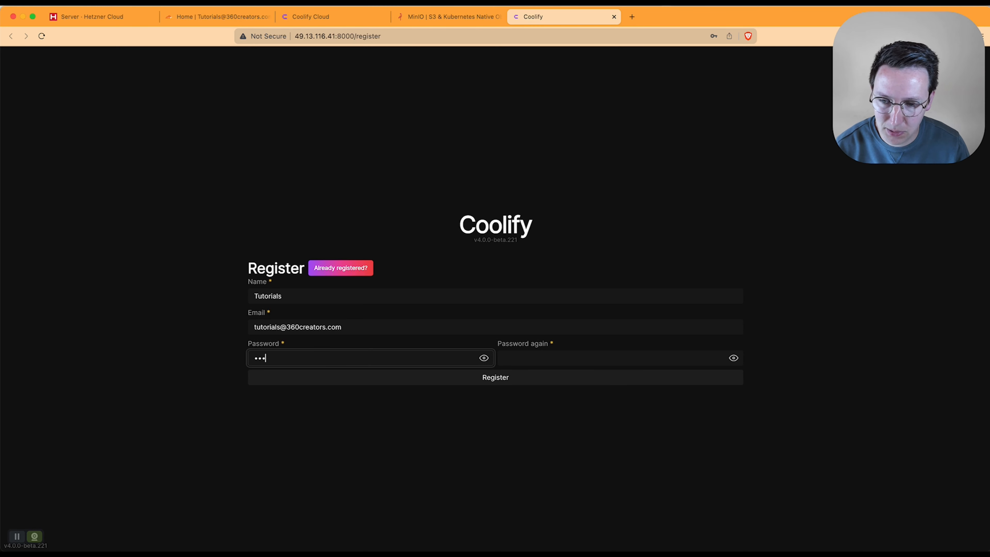
pyautogui.press('Tab')
pyautogui.write('•••••••••')
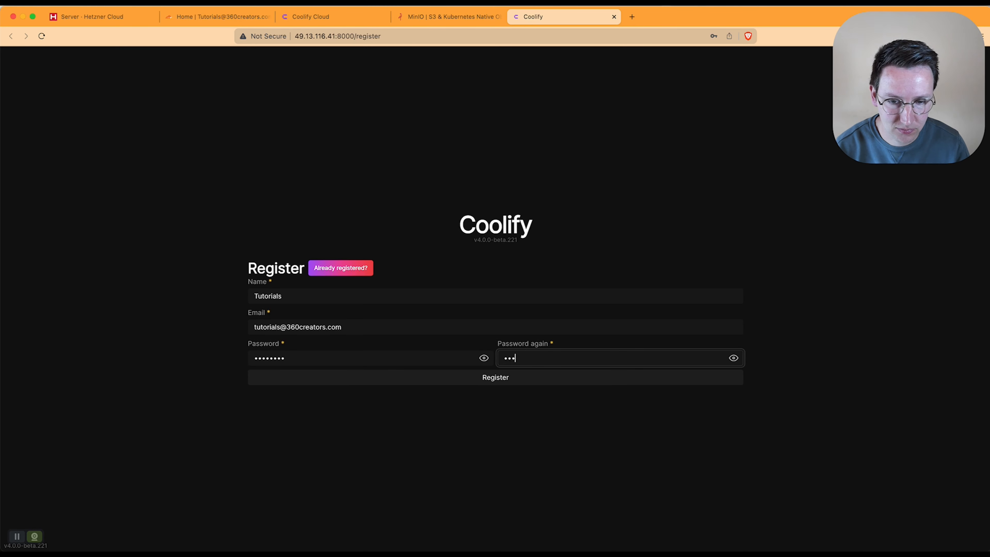
pyautogui.click(491, 378)
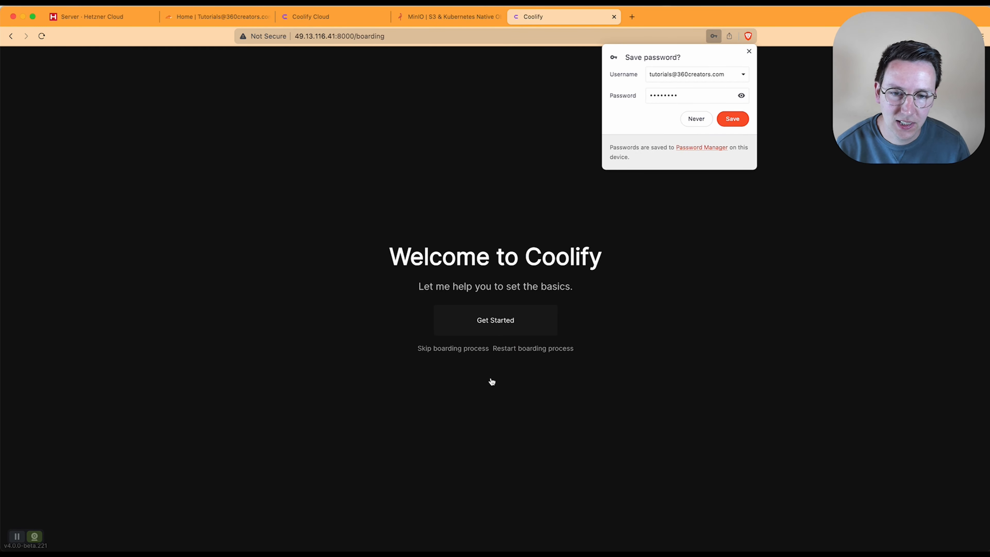
# Step: Decline saving the password, then choose Localhost and create a new initial project in onboarding
pyautogui.click(706, 118)
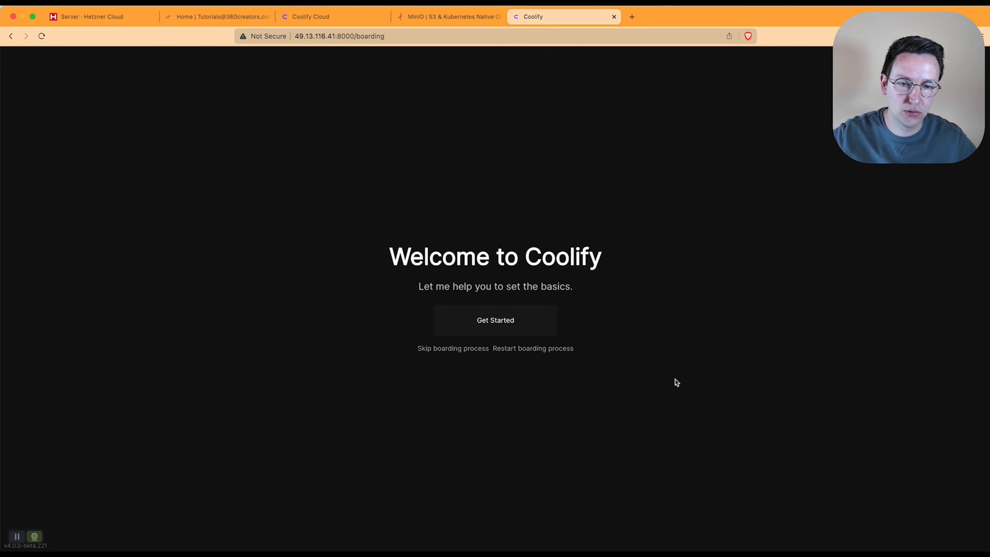
pyautogui.click(526, 324)
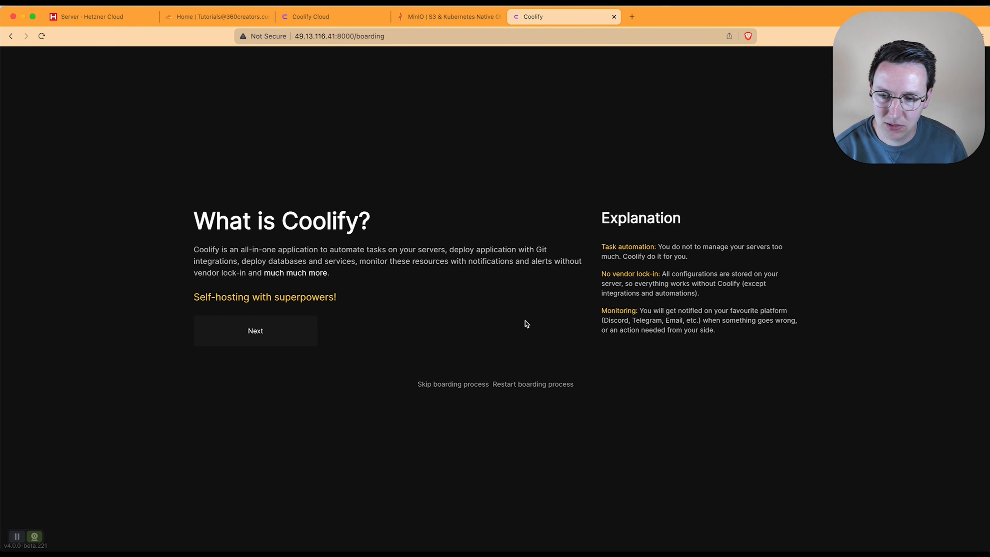
pyautogui.click(273, 330)
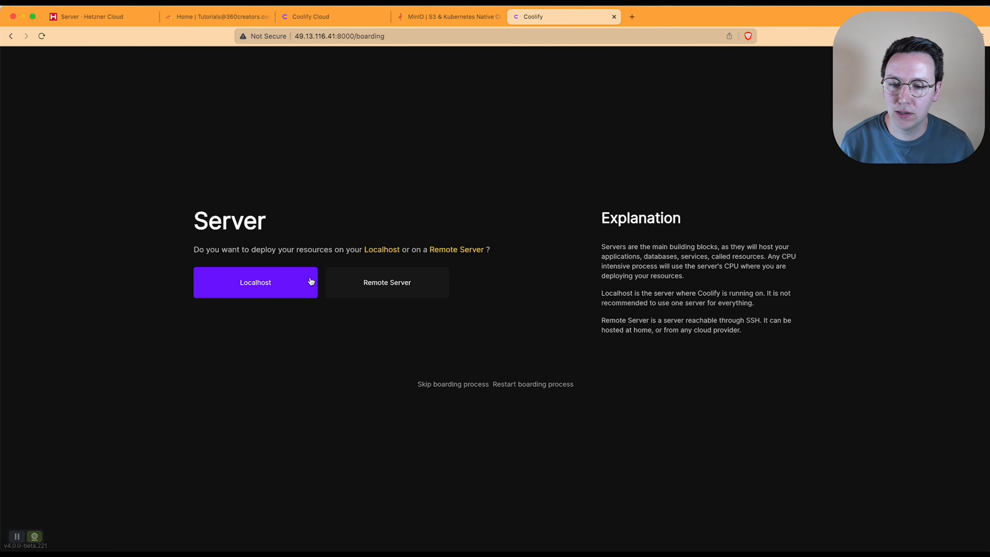
pyautogui.click(123, 23)
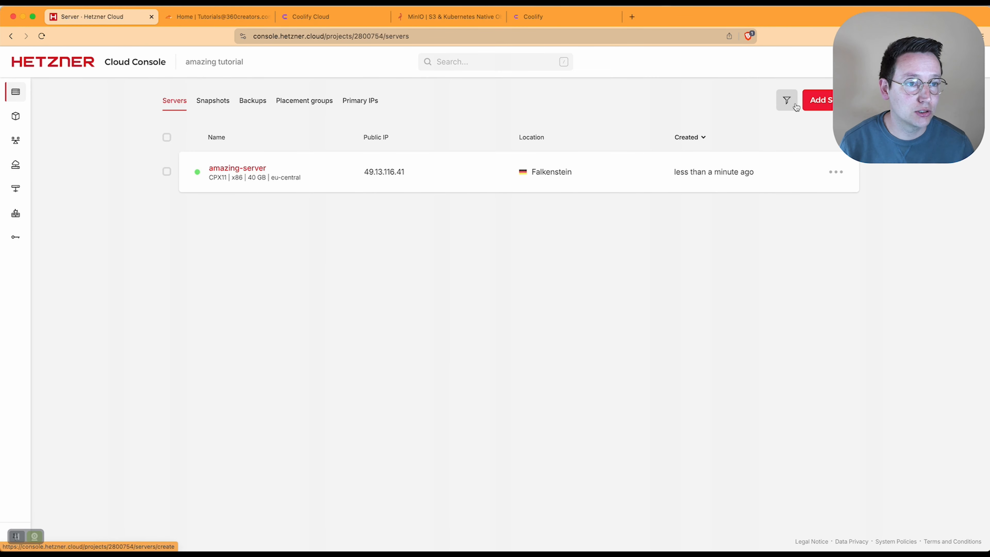
pyautogui.click(562, 16)
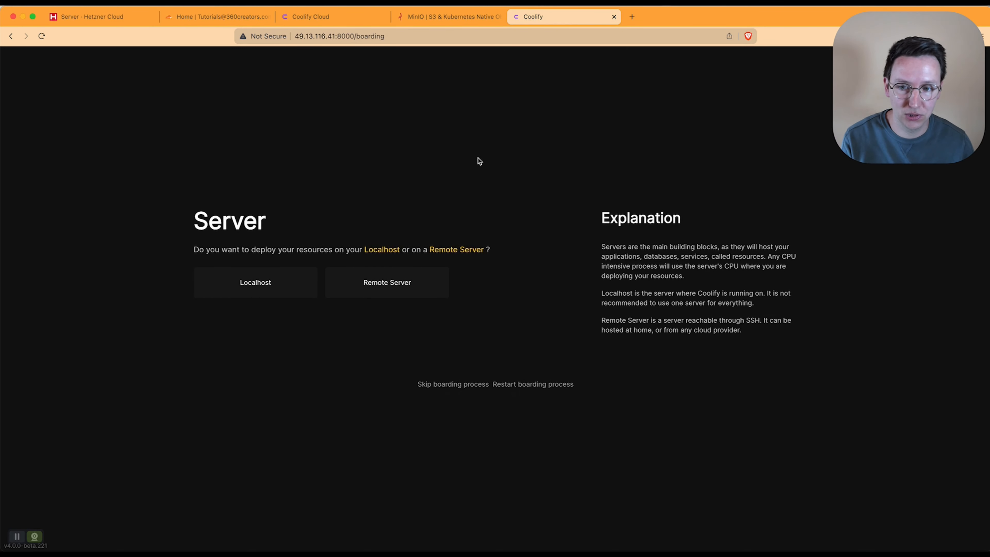
pyautogui.click(255, 291)
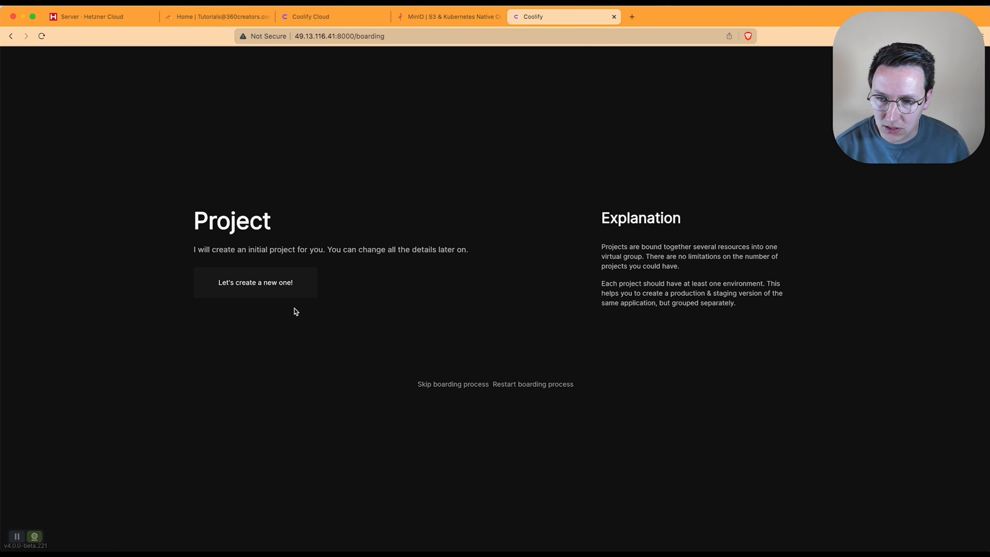
pyautogui.click(272, 293)
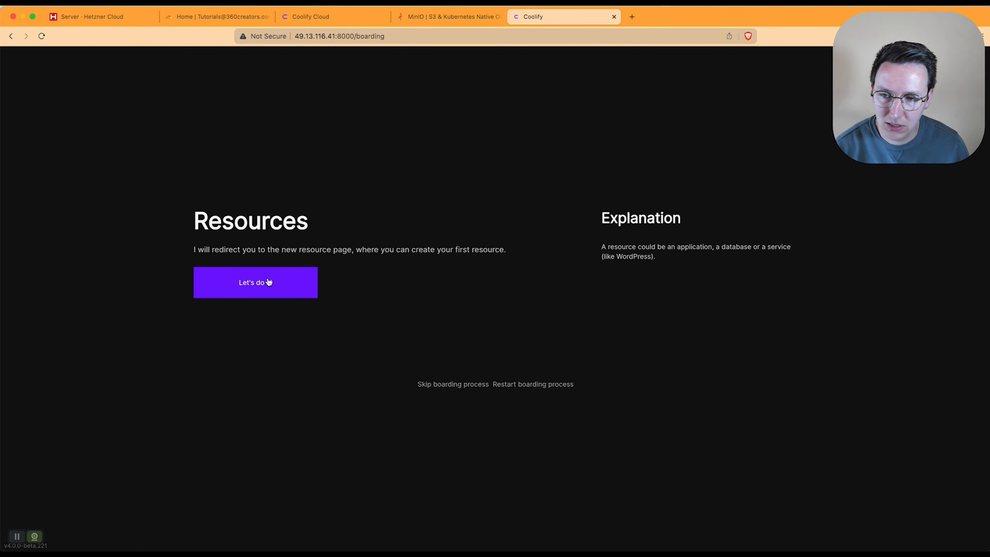
pyautogui.click(269, 281)
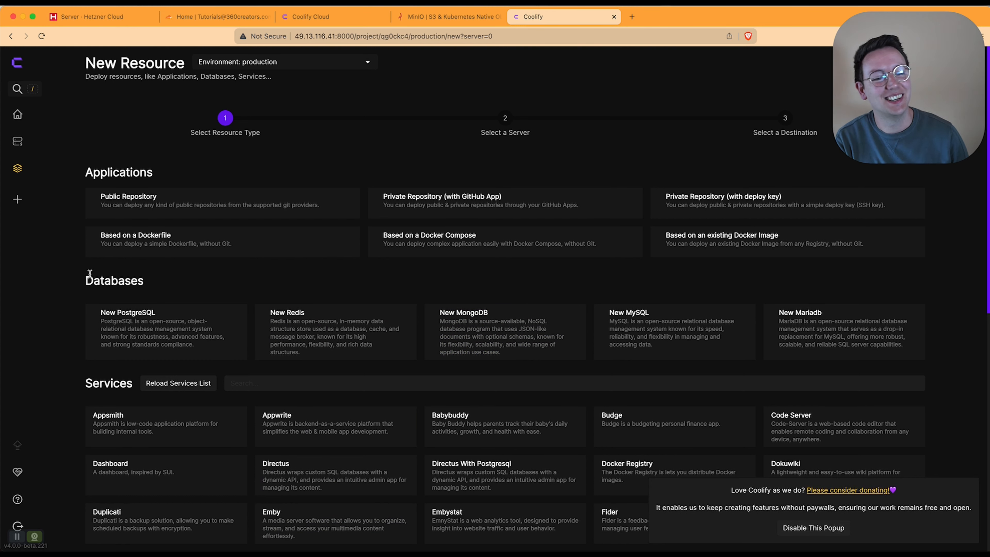
pyautogui.click(152, 200)
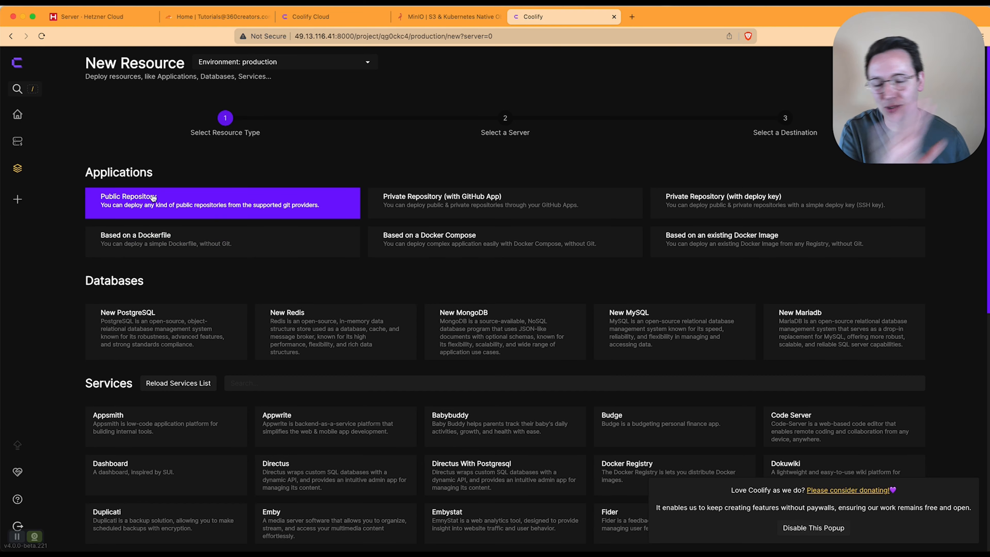
pyautogui.scroll(-15, 207, 291)
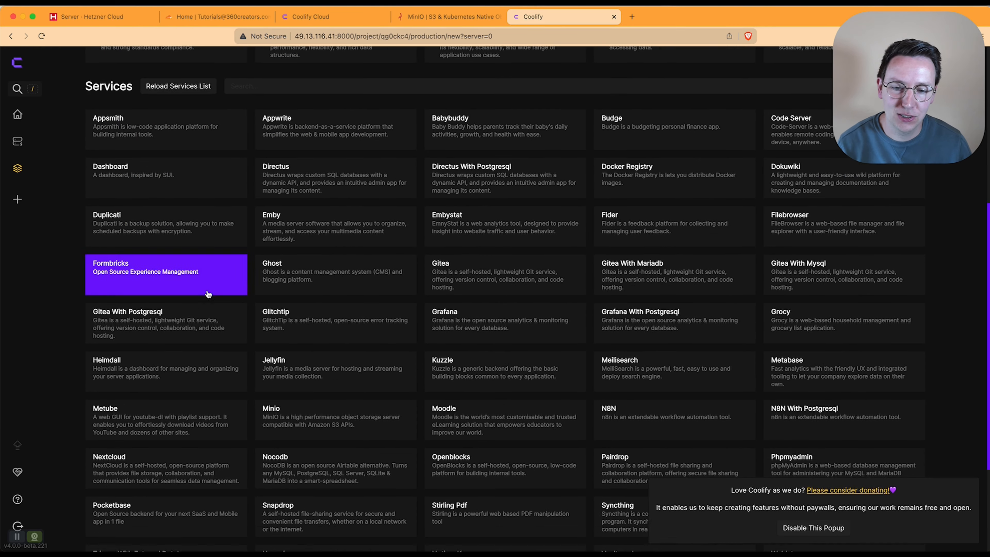
pyautogui.scroll(15, 496, 291)
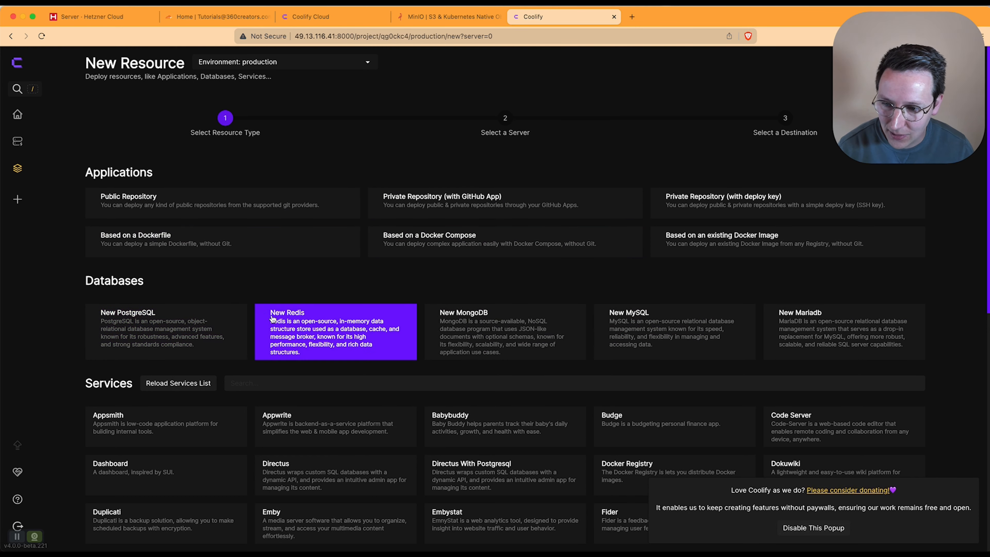
# Step: Scroll the Services grid to find MinIO, then switch to the Cloudflare dashboard
pyautogui.scroll(-1, 353, 319)
pyautogui.scroll(-5, 354, 320)
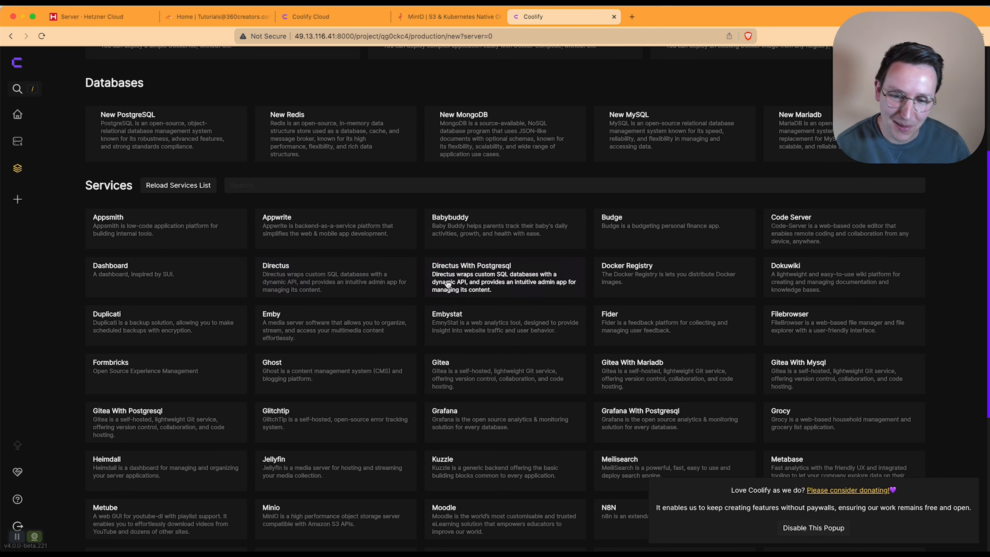
pyautogui.scroll(-5, 441, 280)
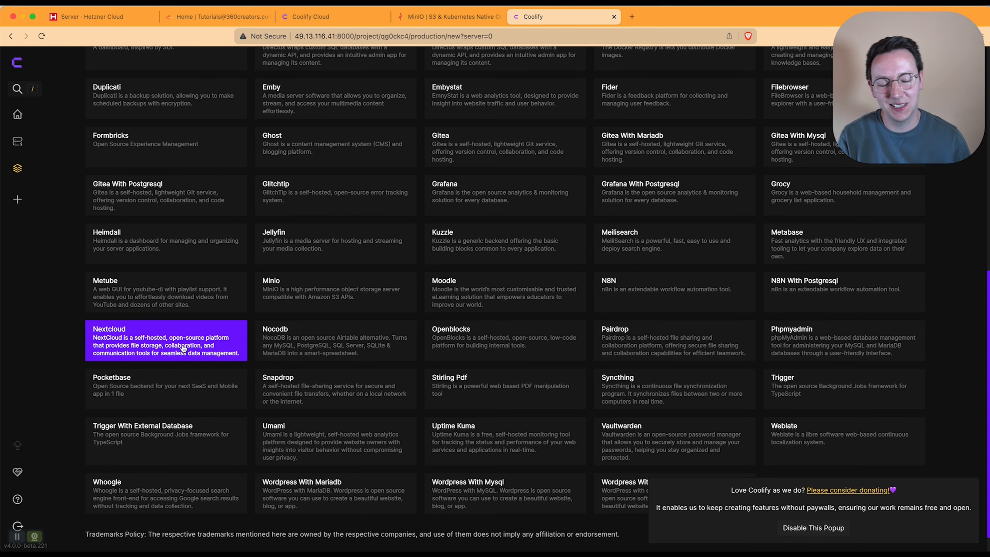
pyautogui.scroll(1, 184, 350)
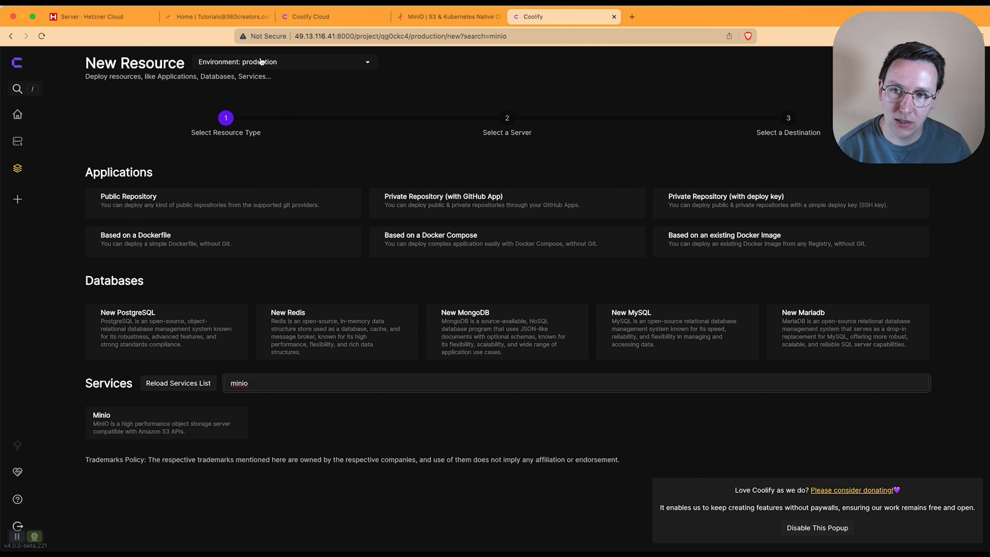
pyautogui.click(239, 18)
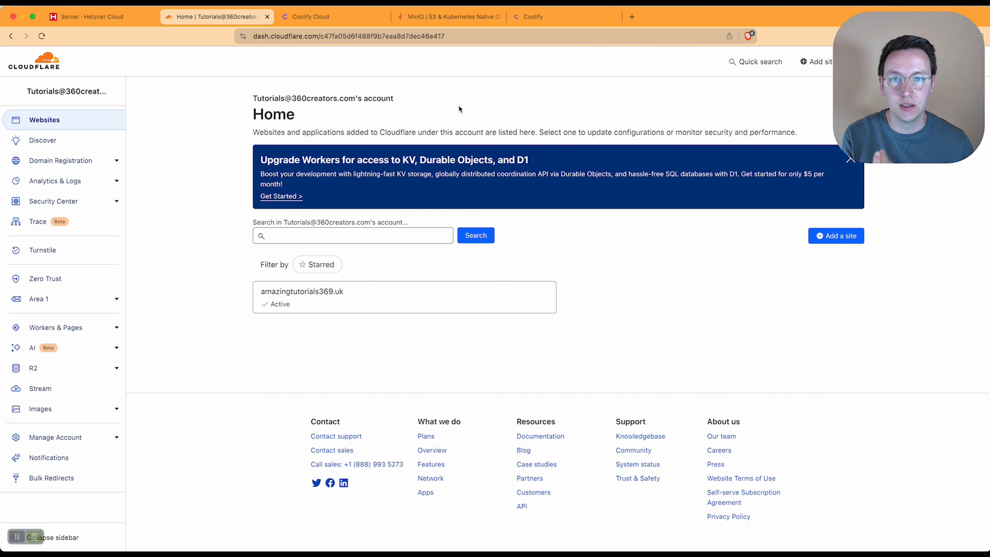
# Step: View the MinIO website, then go back to the Cloudflare site list
pyautogui.click(455, 21)
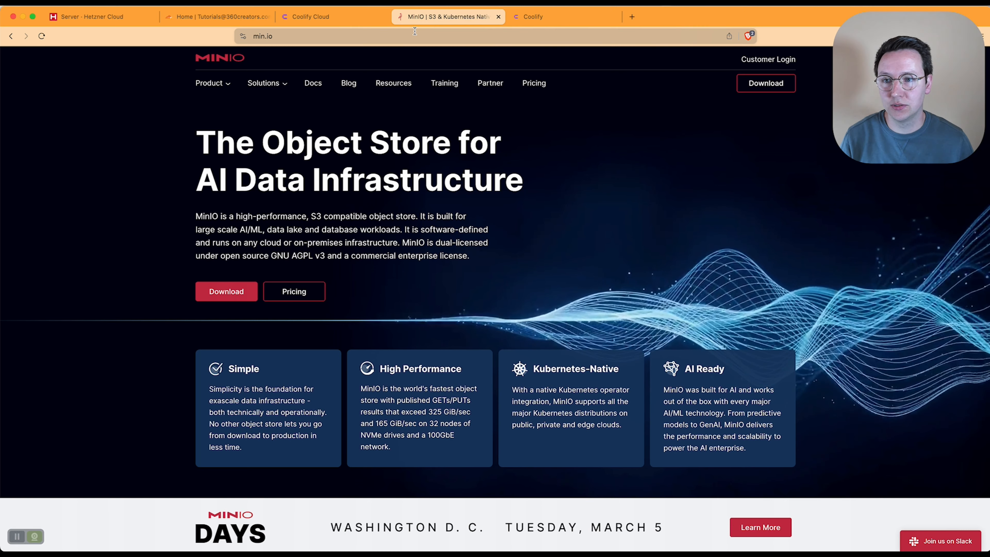
pyautogui.click(187, 19)
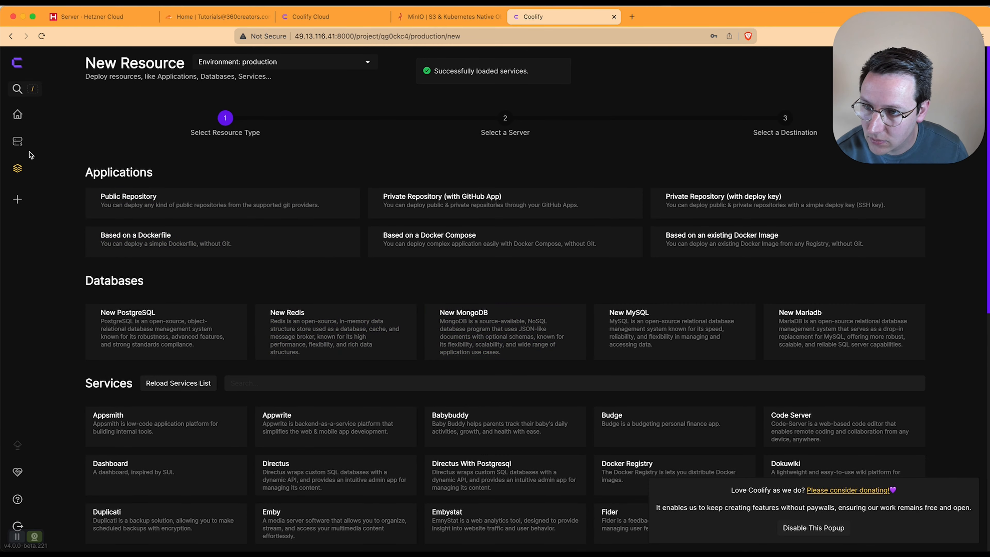
pyautogui.click(18, 200)
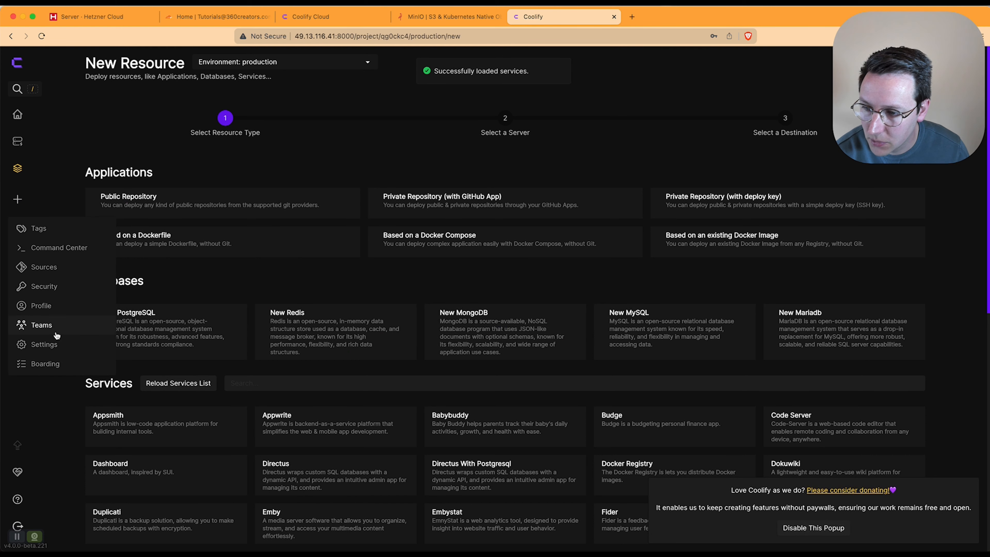
pyautogui.click(57, 347)
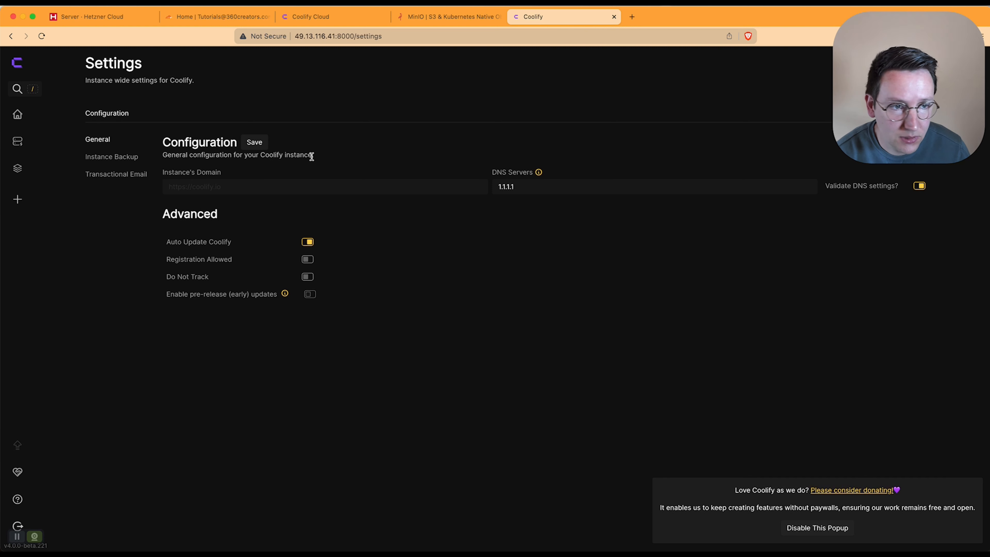
pyautogui.click(238, 187)
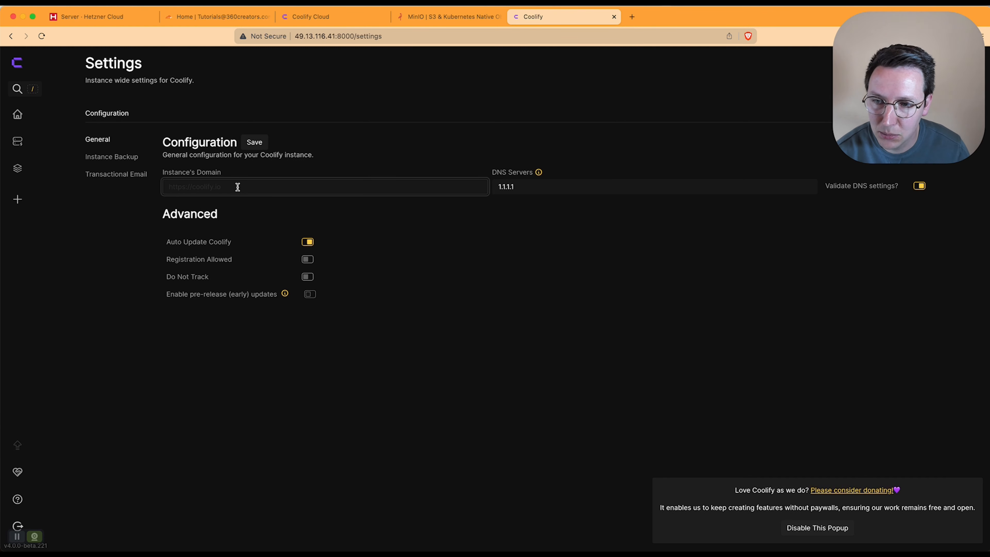
pyautogui.write('https://')
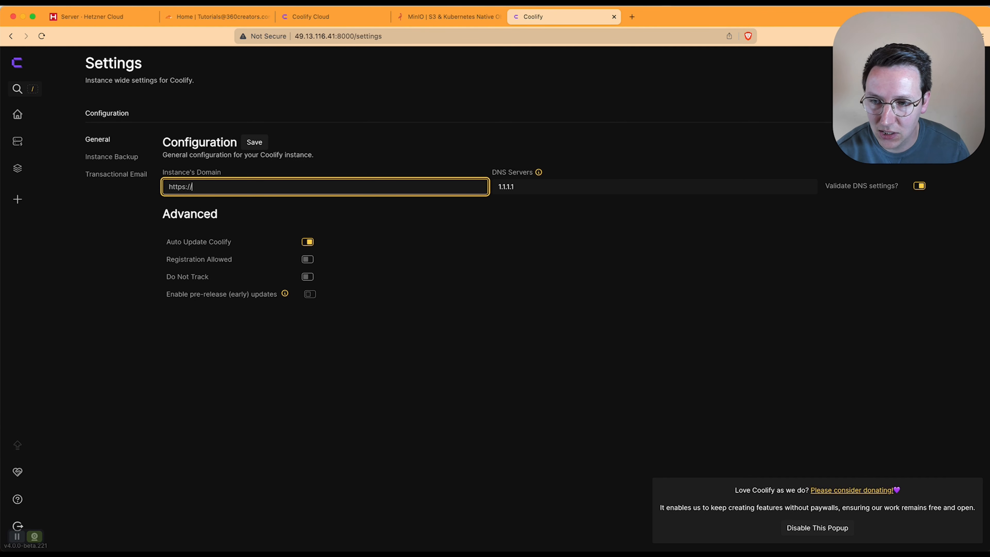
pyautogui.write('coolify')
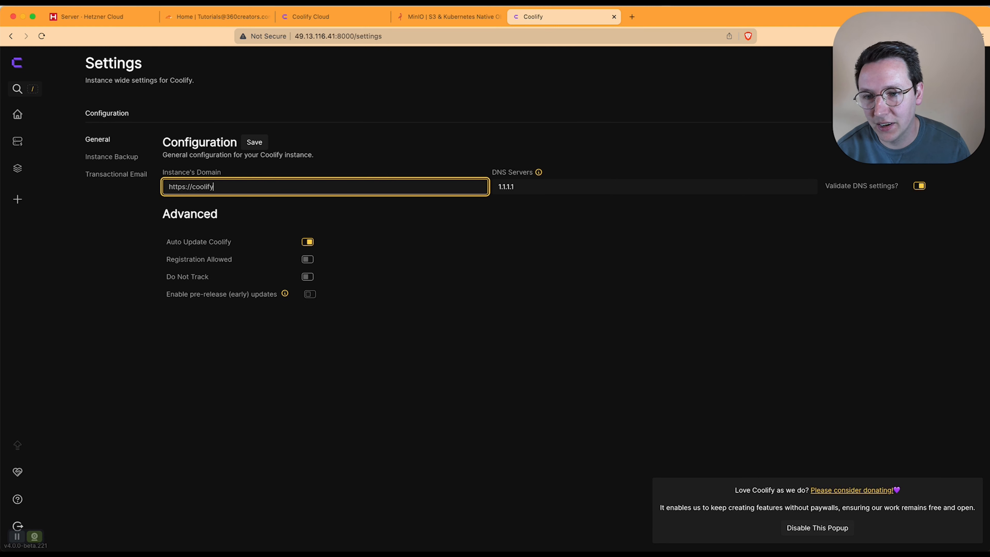
pyautogui.write('.')
pyautogui.write('amazingtutorials369.uk')
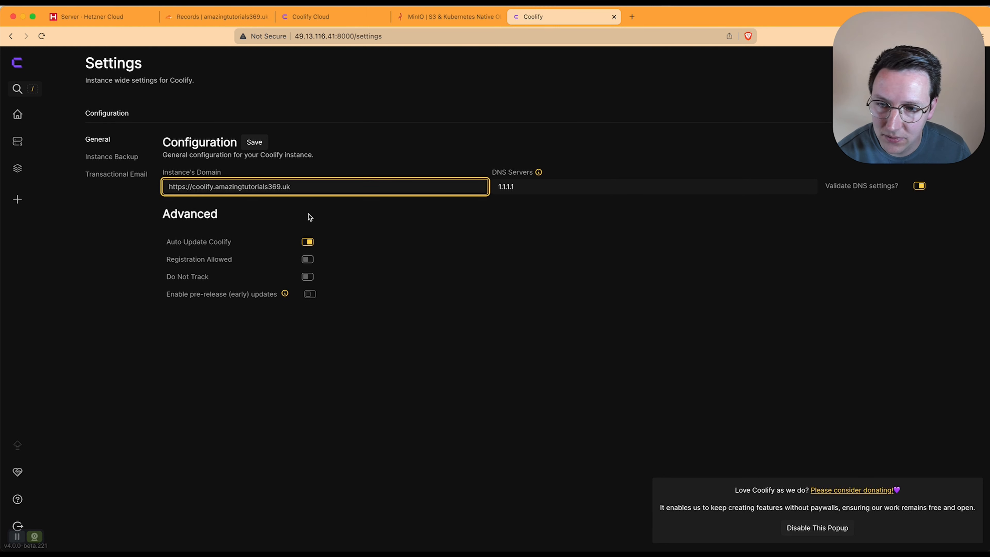
pyautogui.click(545, 269)
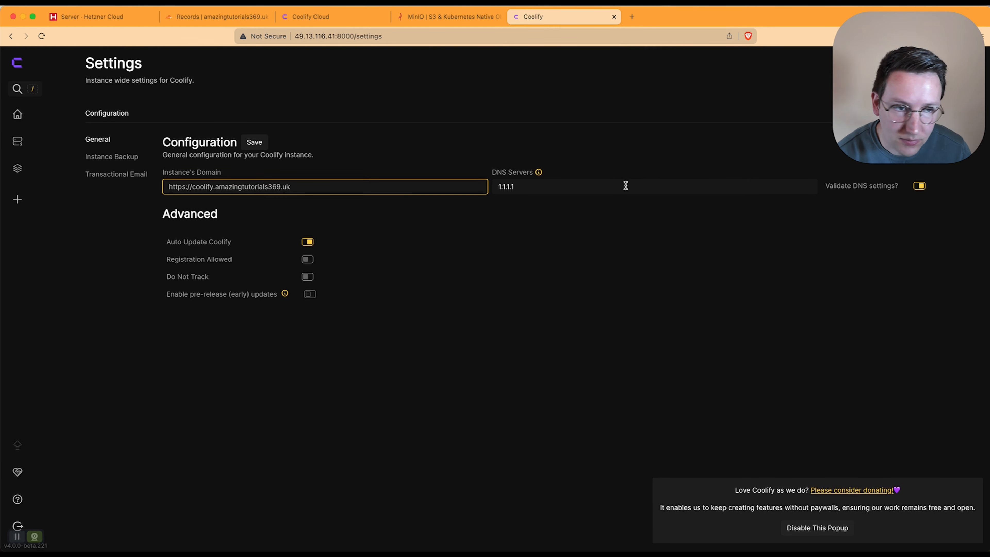
pyautogui.click(257, 143)
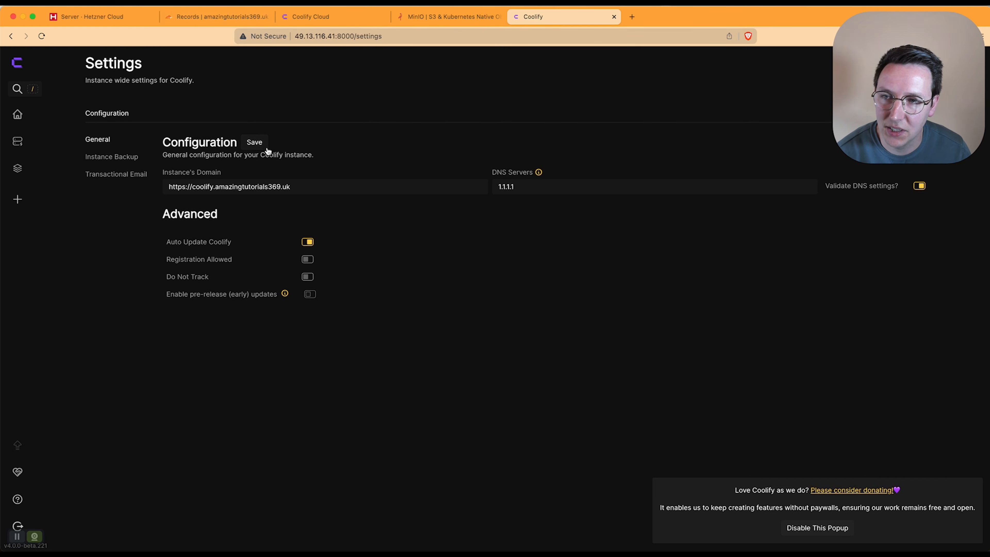
pyautogui.moveTo(354, 186); pyautogui.dragTo(171, 186)
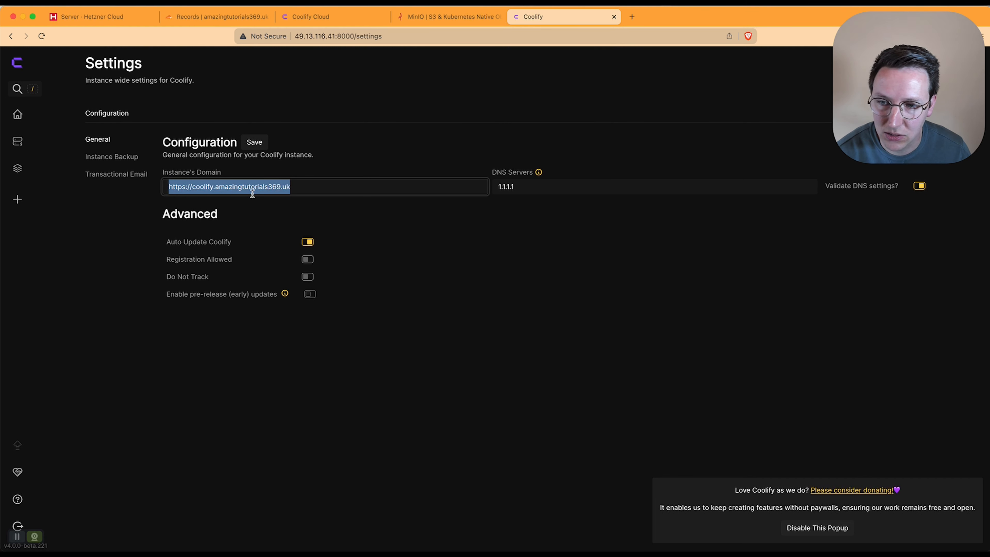
# Step: Start a Cloudflare A record named coolify with the Hetzner server IP 49.13.116.41
pyautogui.click(237, 17)
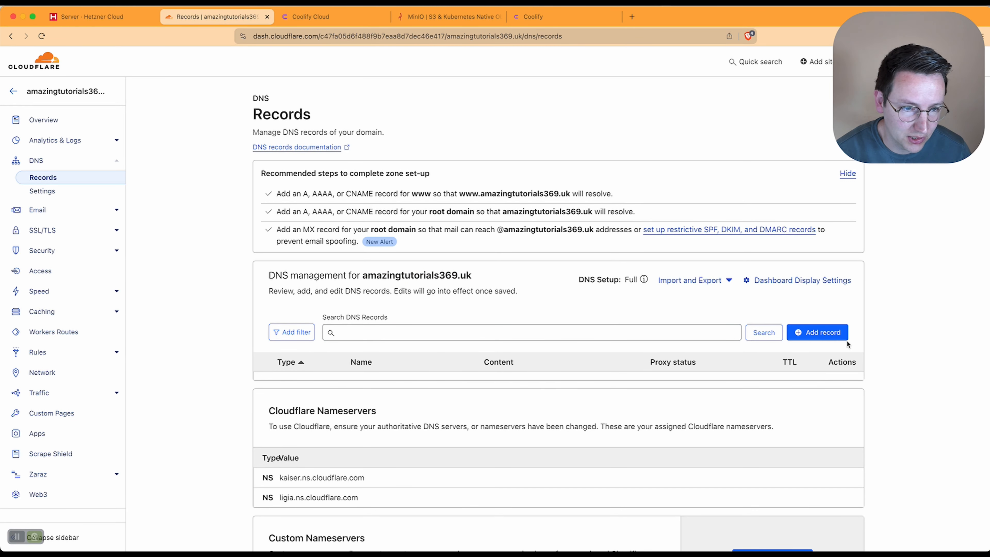
pyautogui.click(838, 339)
pyautogui.click(310, 395)
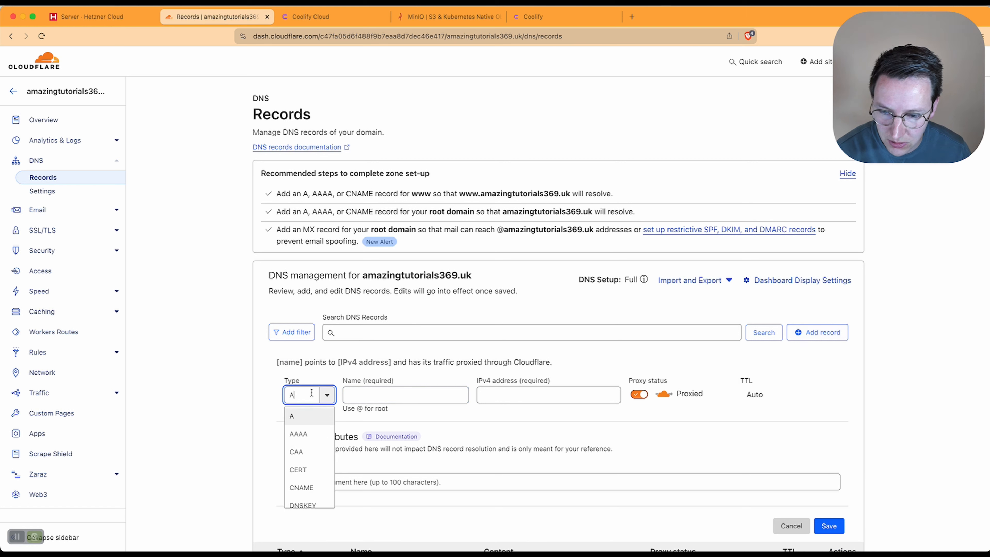
pyautogui.click(385, 395)
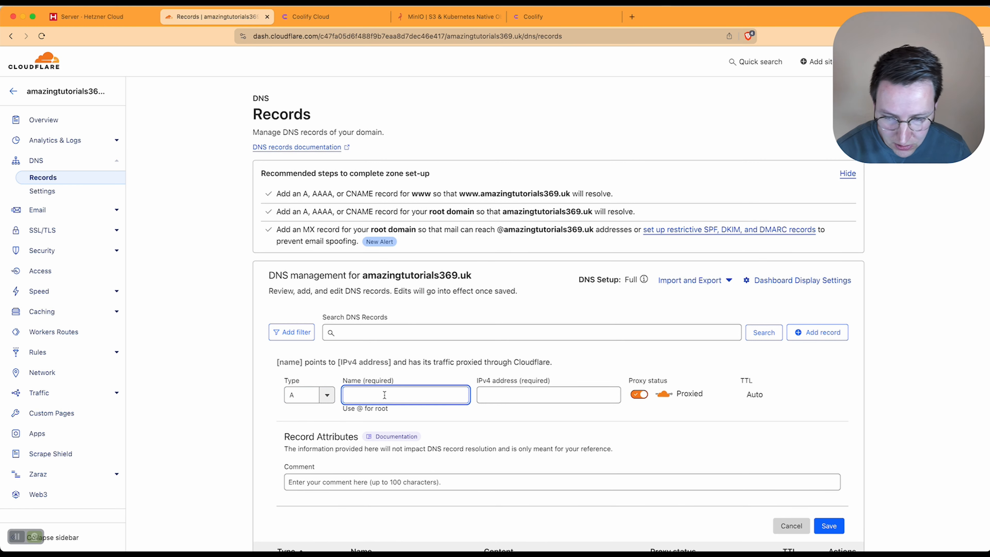
pyautogui.write('coolify')
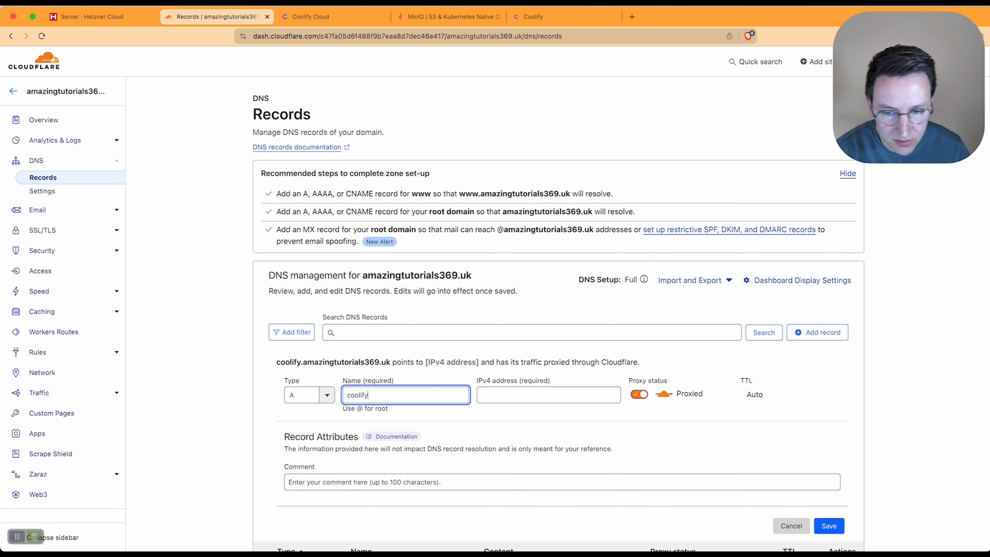
pyautogui.press('Tab')
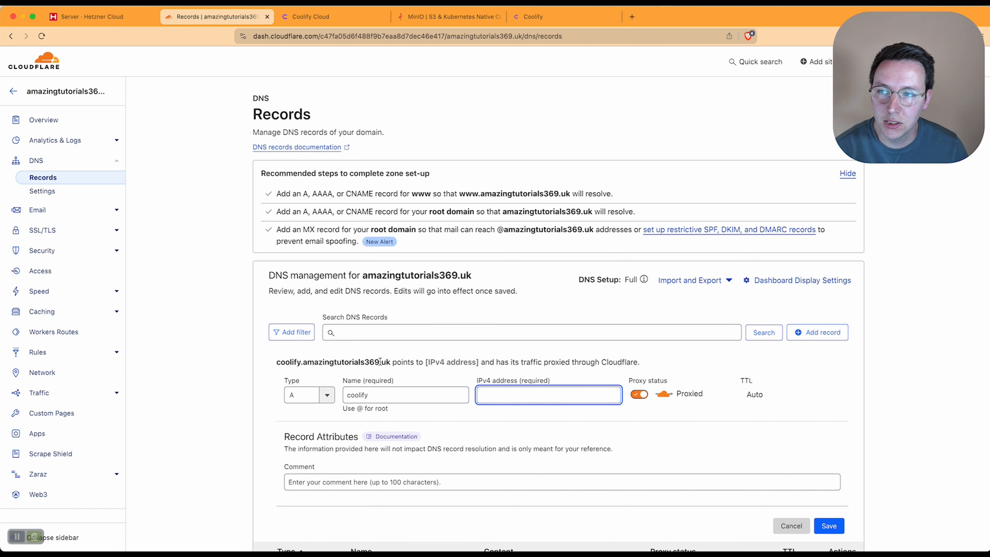
pyautogui.click(113, 17)
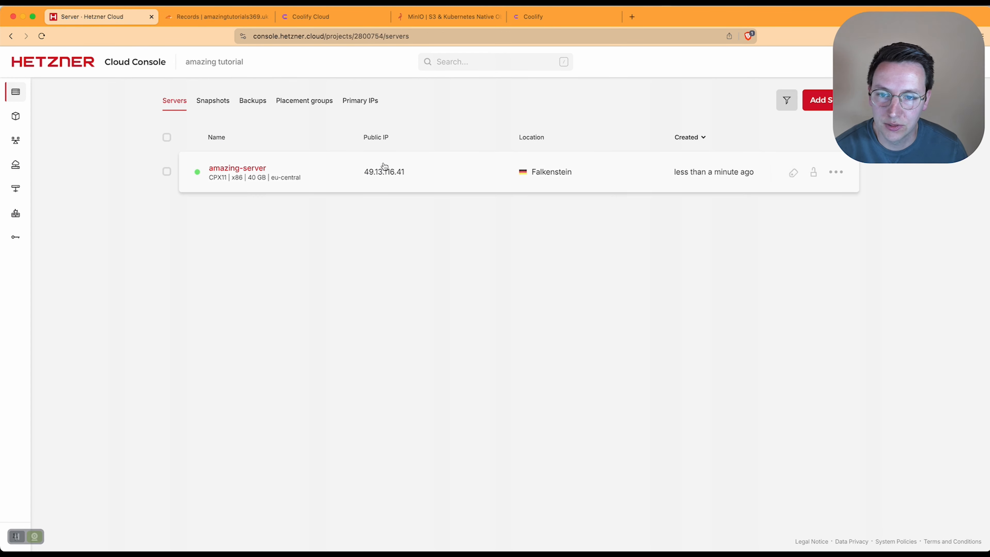
pyautogui.click(405, 172)
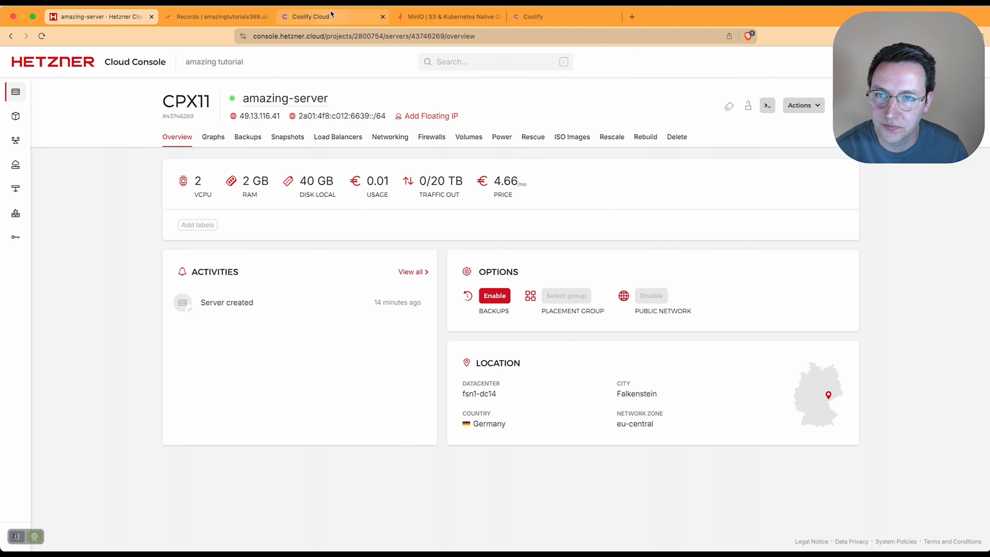
pyautogui.click(268, 19)
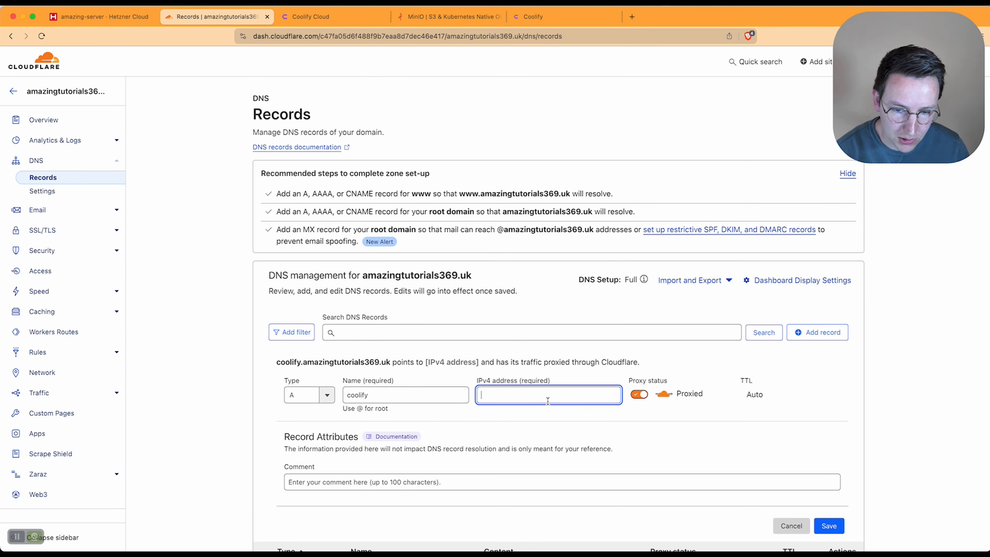
pyautogui.write('49.13.116.41')
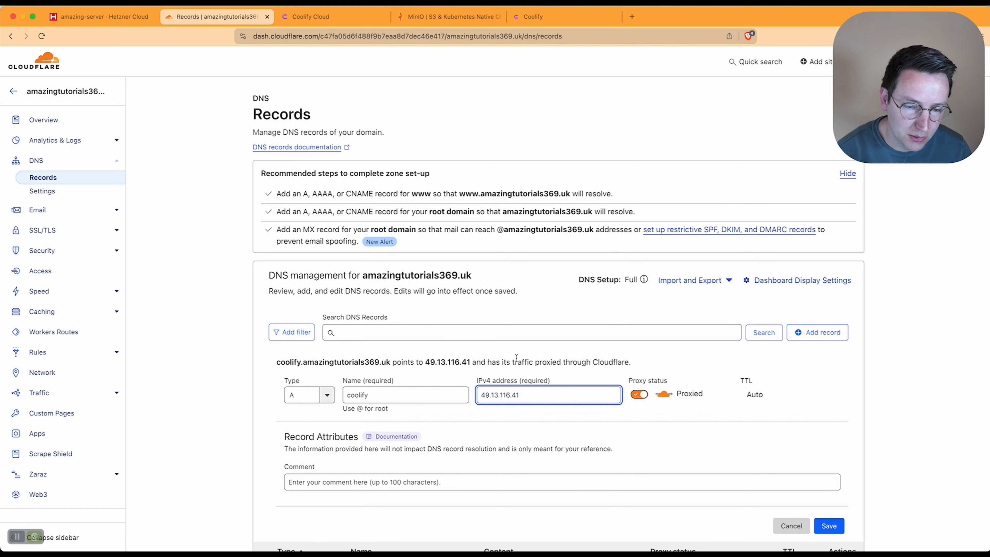
# Step: Make the coolify record DNS only with a 1 min TTL and save it
pyautogui.press('super+5')
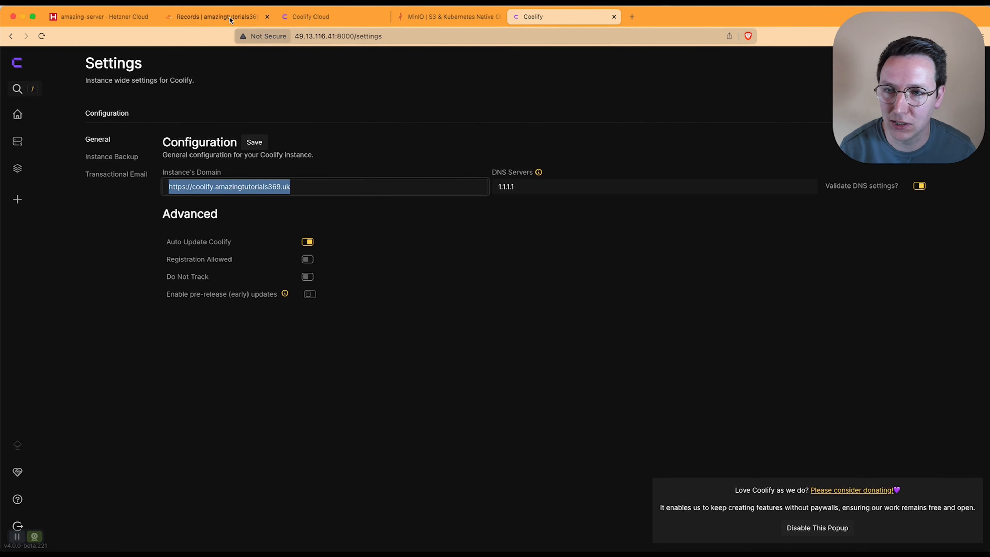
pyautogui.click(216, 17)
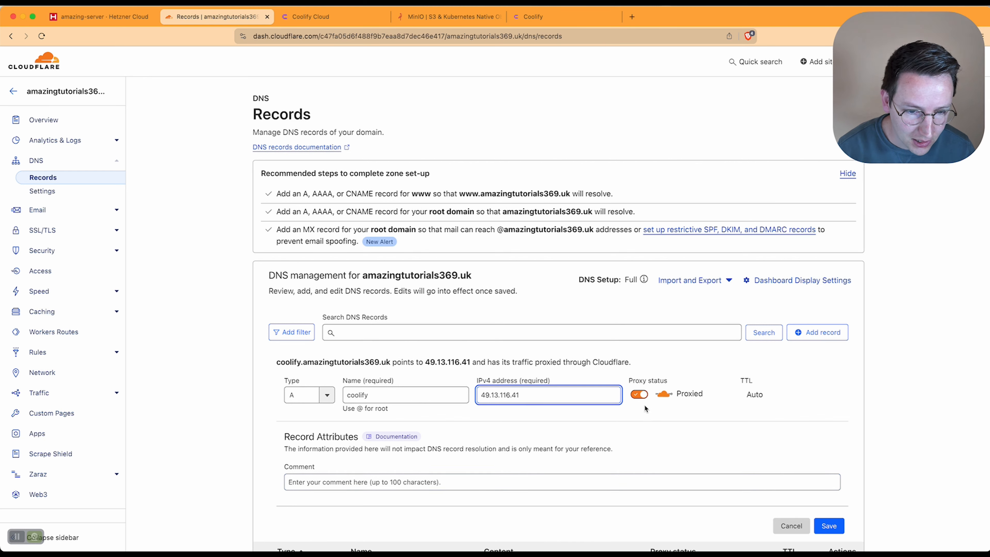
pyautogui.click(639, 394)
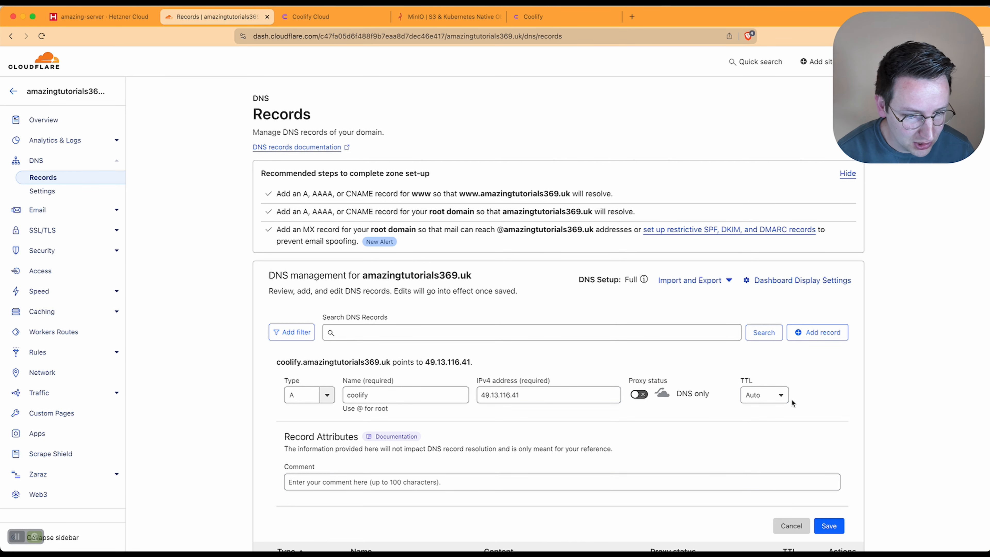
pyautogui.click(781, 396)
pyautogui.click(756, 433)
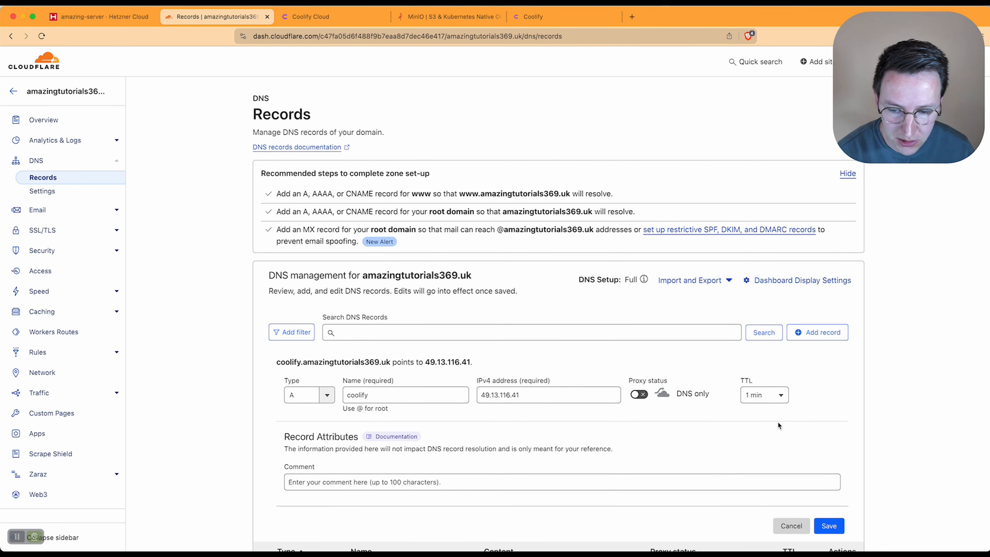
pyautogui.scroll(-3, 775, 425)
pyautogui.click(828, 460)
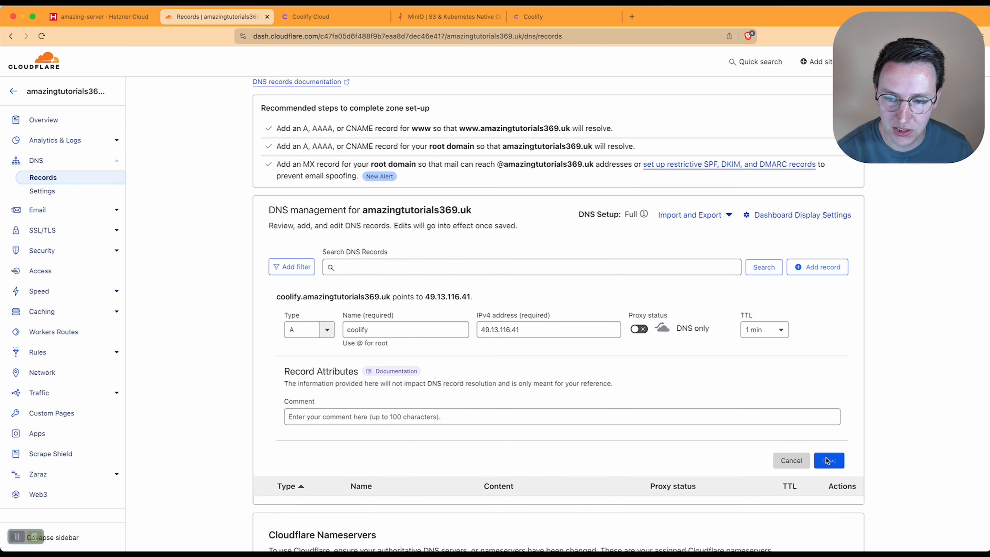
pyautogui.press('super+t')
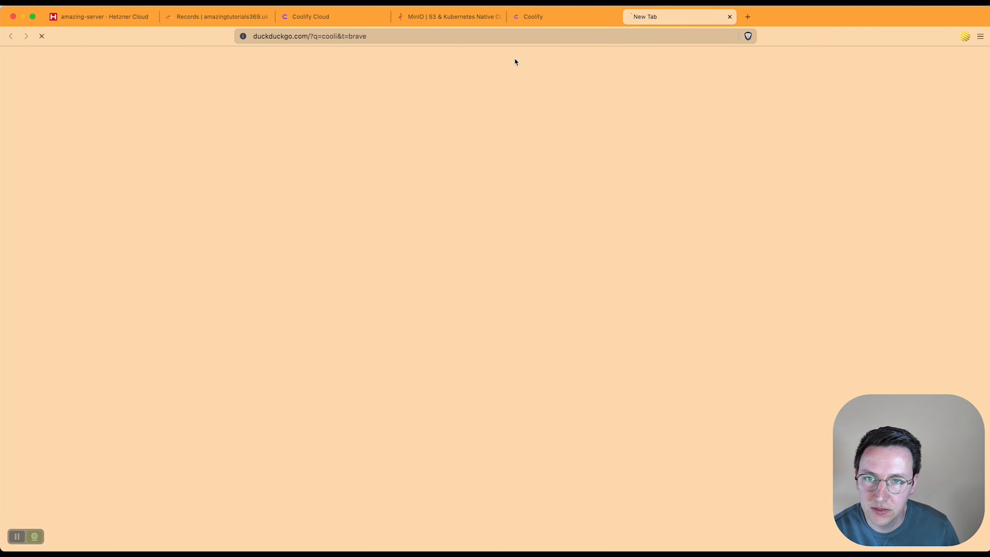
pyautogui.write('cooli')
pyautogui.press('Return')
pyautogui.click(454, 33)
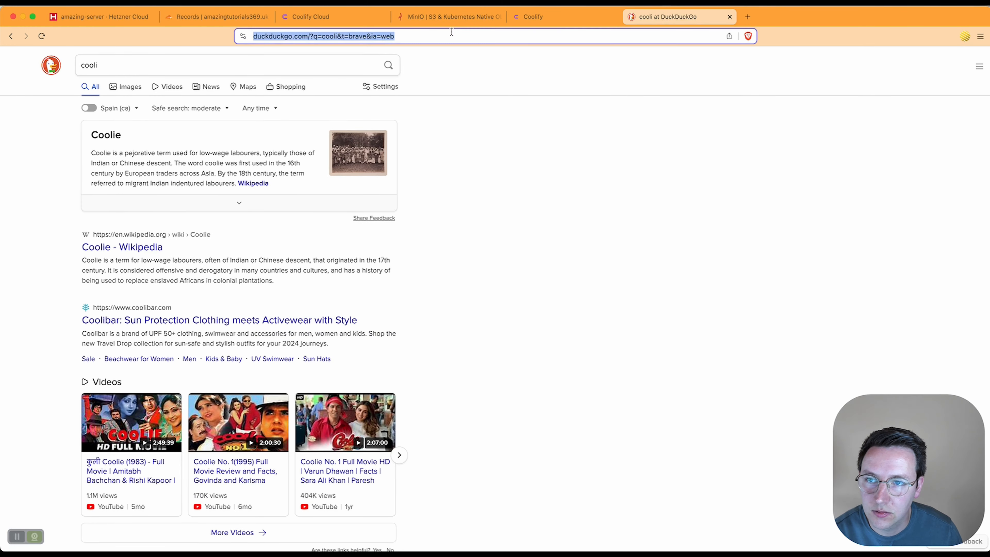
pyautogui.write('https://coolify.amazingtutorials369.uk')
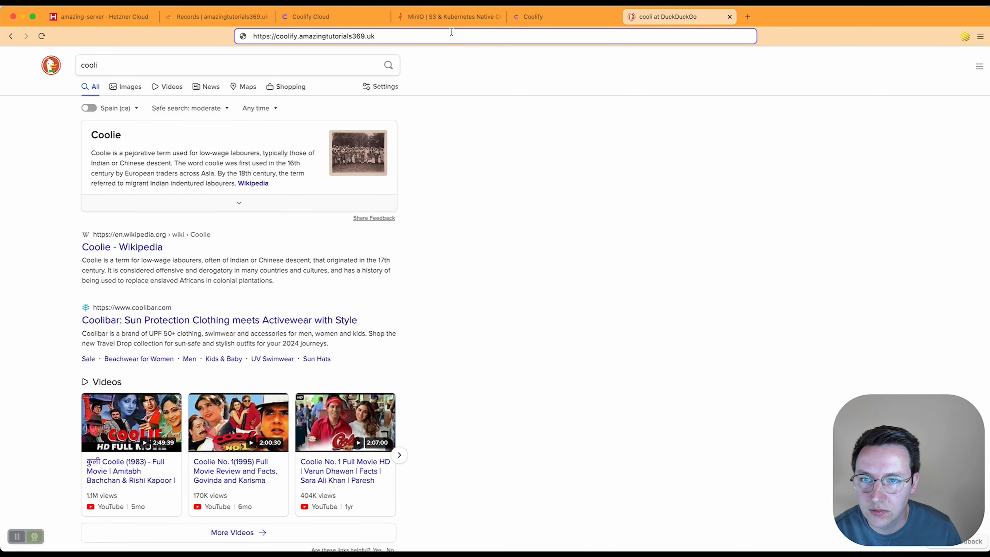
pyautogui.press('Return')
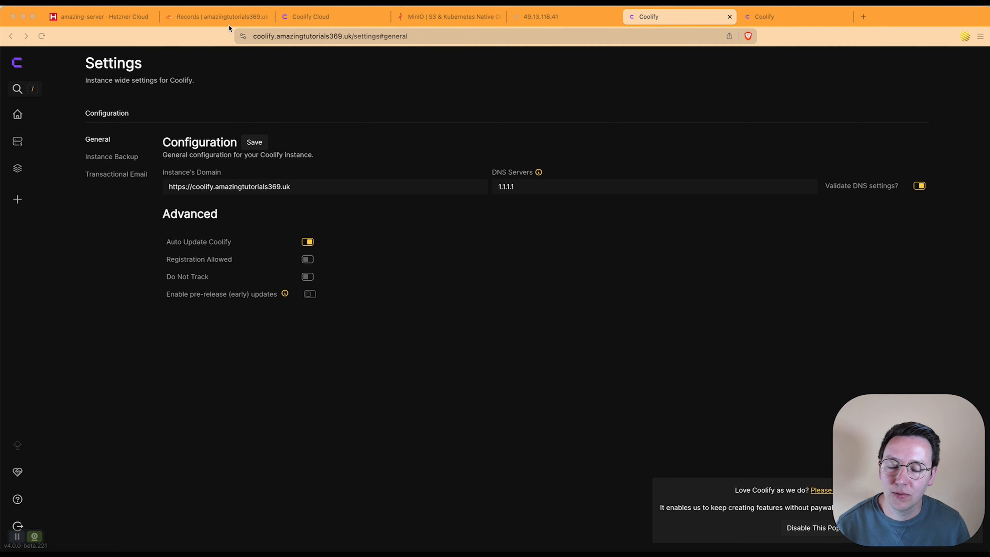
# Step: Power-cycle amazing-server in Hetzner, cancelling the extra Power off dialog
pyautogui.click(119, 22)
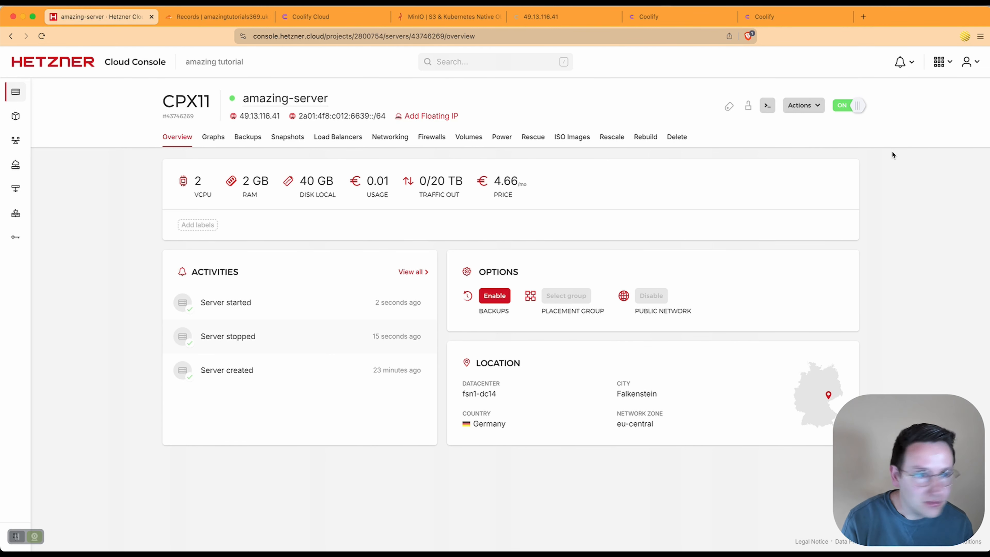
pyautogui.click(854, 110)
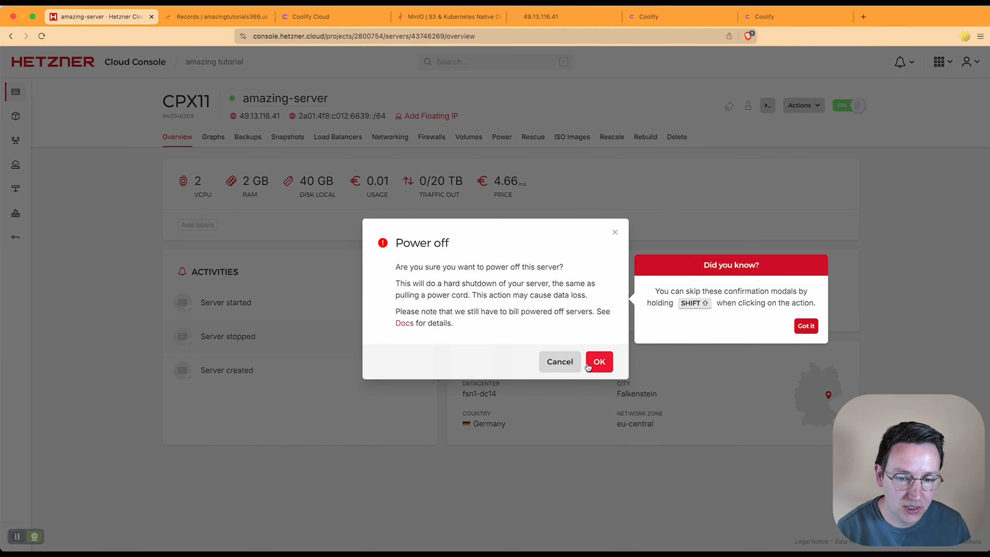
pyautogui.click(559, 361)
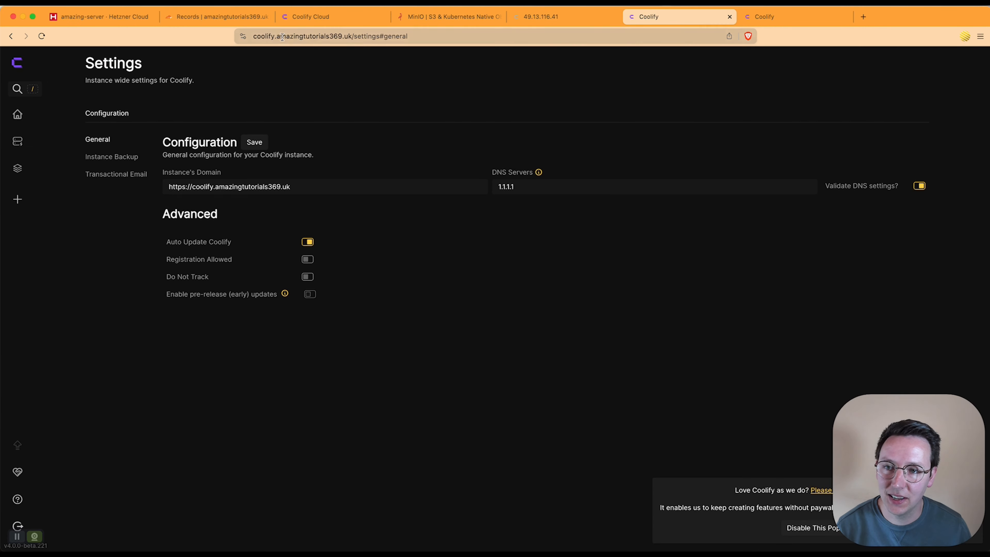
pyautogui.click(258, 34)
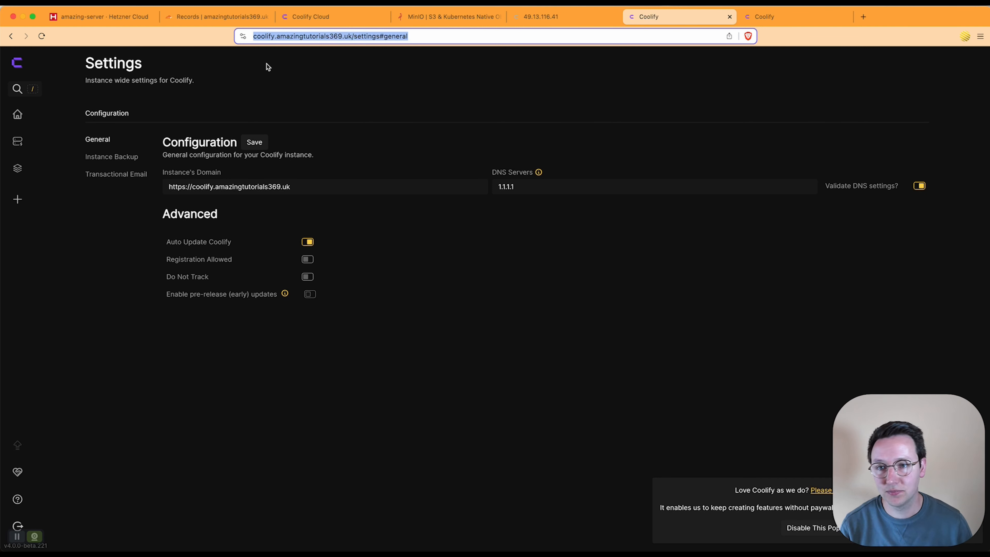
pyautogui.click(242, 46)
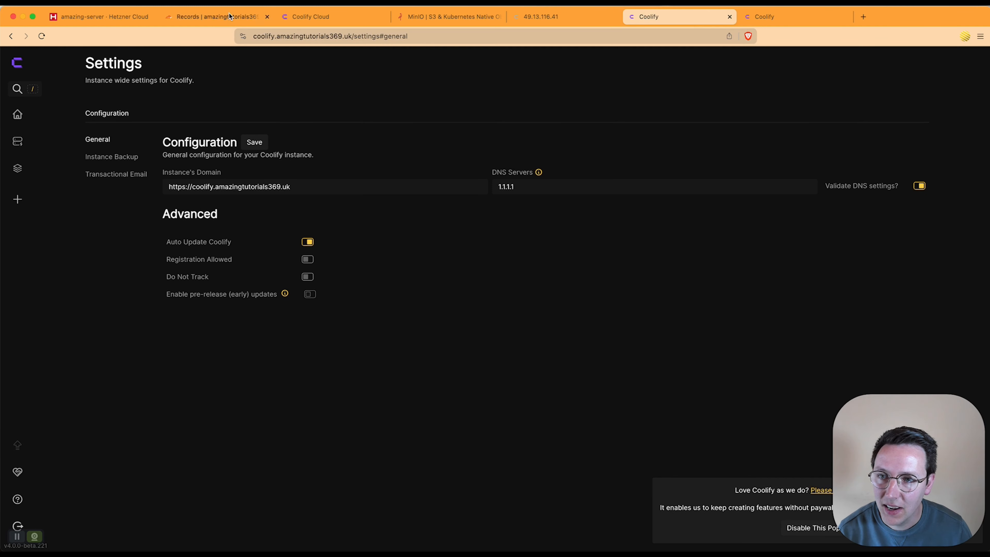
# Step: Save a minio A record to 49.13.116.41, DNS only, with a 1 min TTL
pyautogui.click(224, 21)
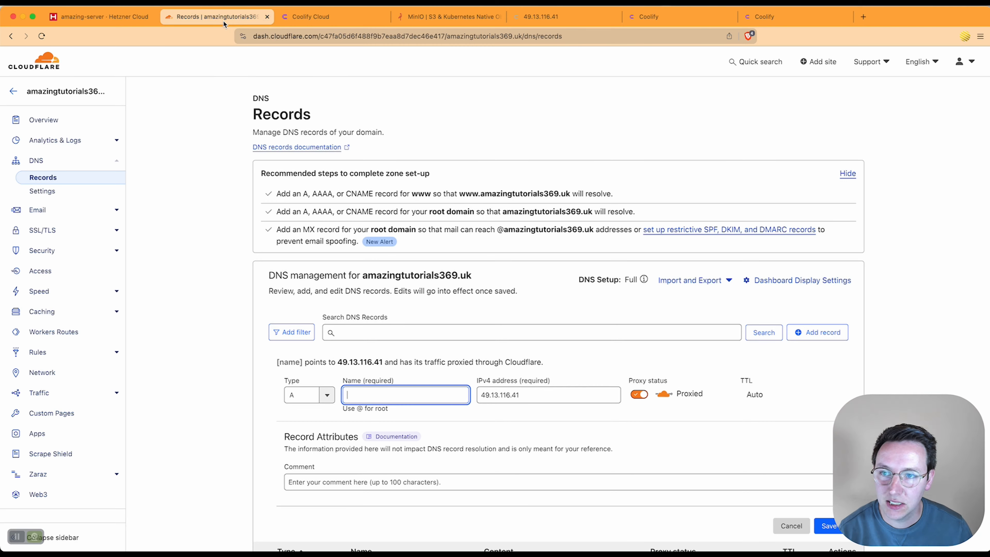
pyautogui.scroll(-5, 578, 334)
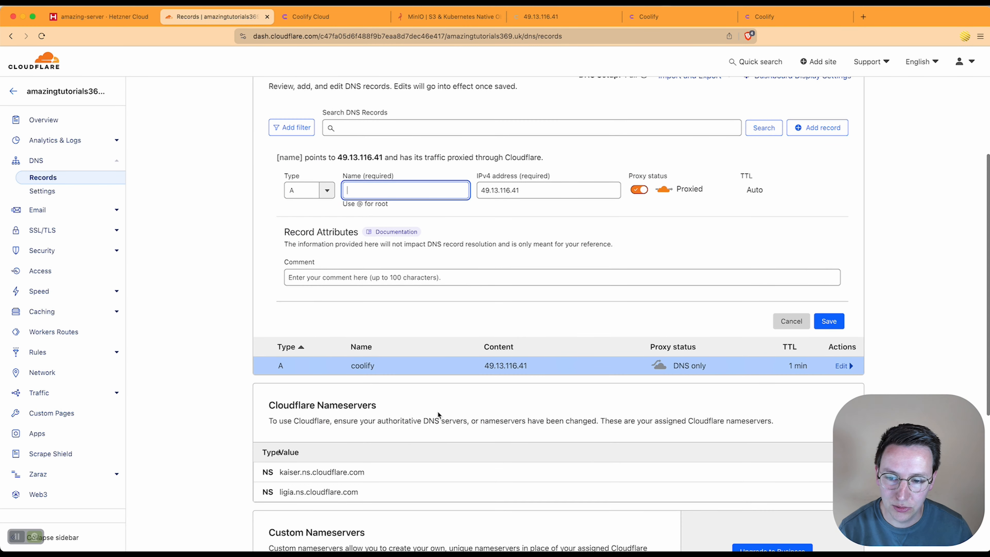
pyautogui.scroll(1, 380, 321)
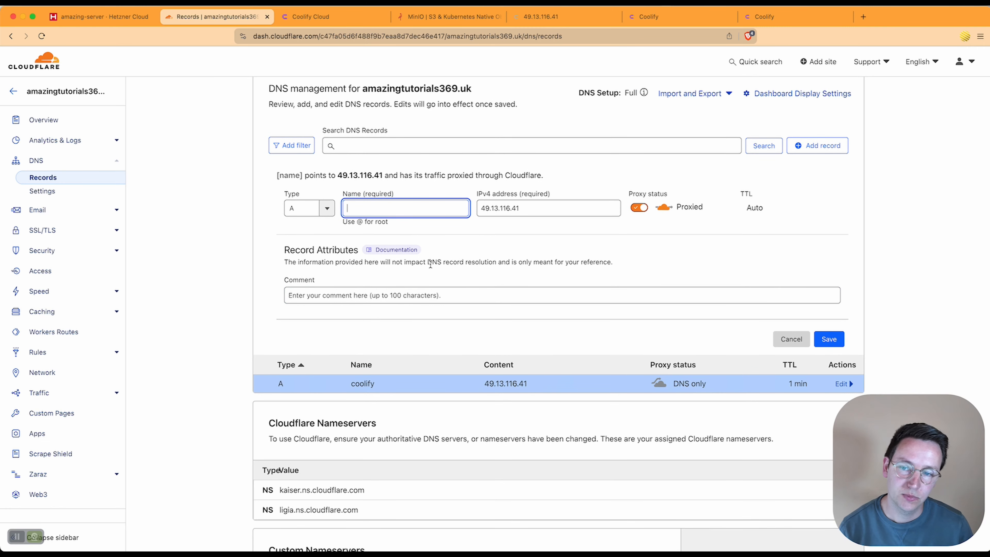
pyautogui.write('minio')
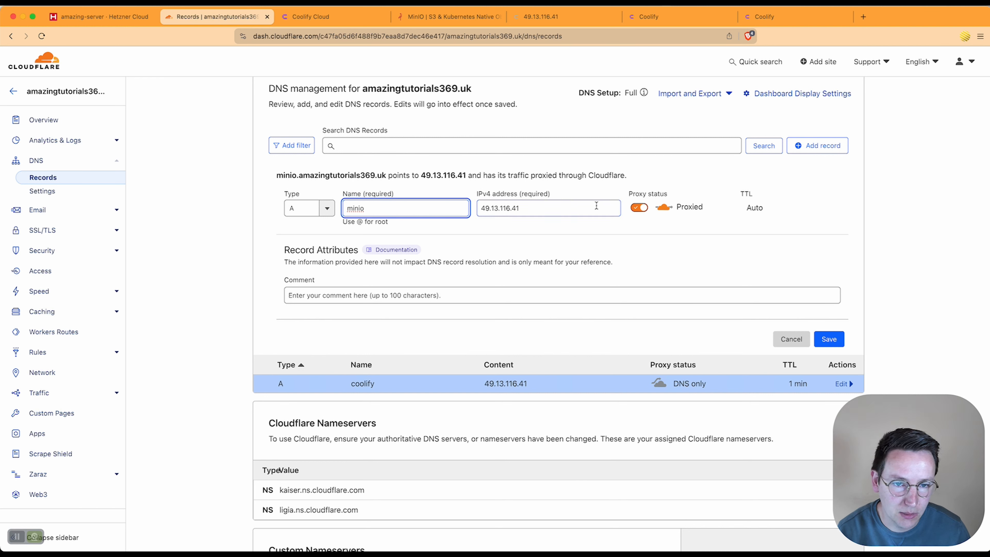
pyautogui.click(639, 207)
pyautogui.click(763, 208)
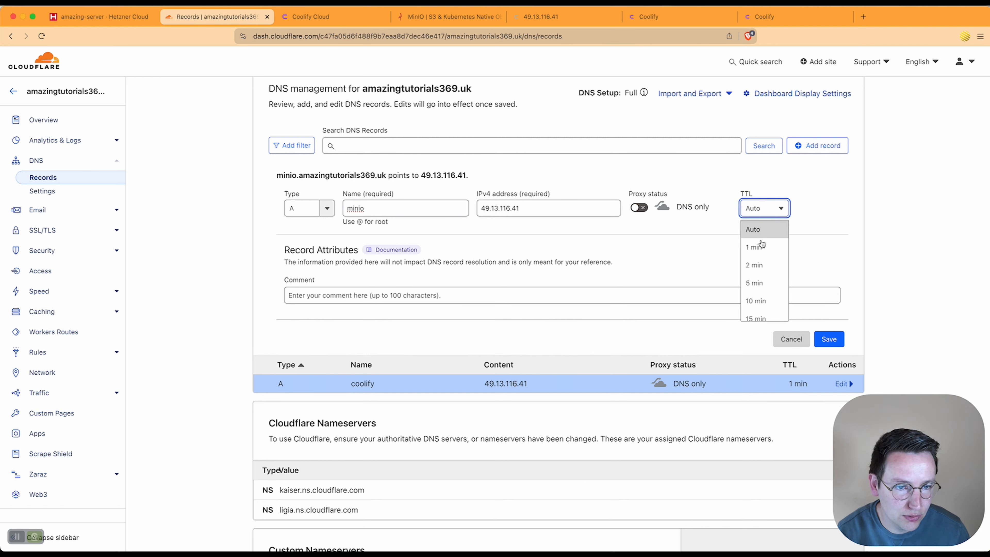
pyautogui.click(754, 247)
pyautogui.click(829, 339)
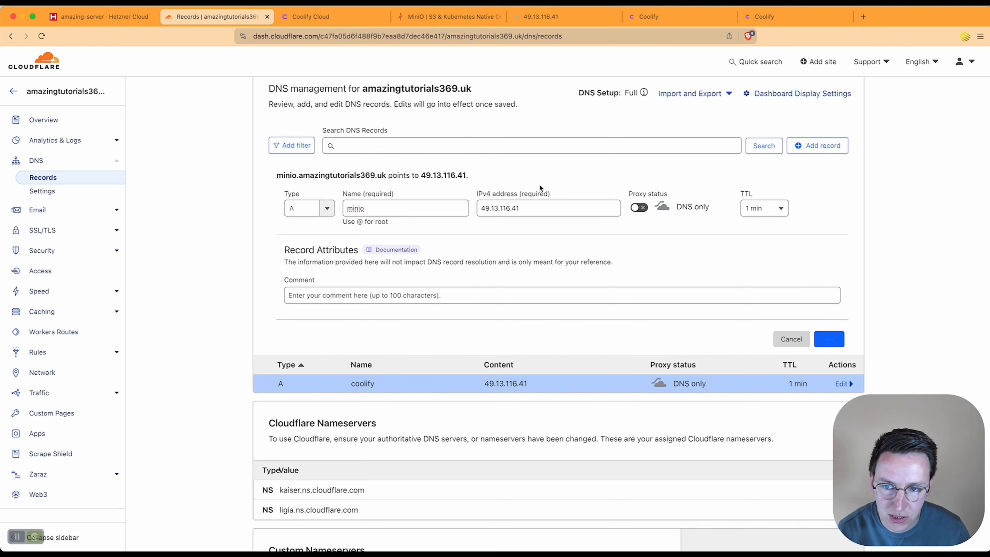
pyautogui.moveTo(541, 197); pyautogui.dragTo(472, 195)
pyautogui.press('super+c')
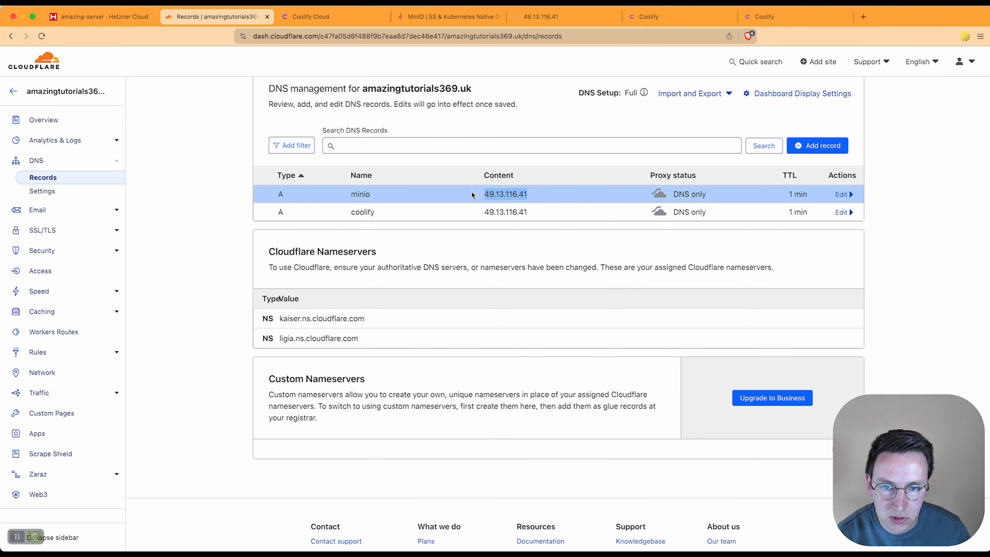
pyautogui.click(454, 189)
pyautogui.scroll(5, 454, 189)
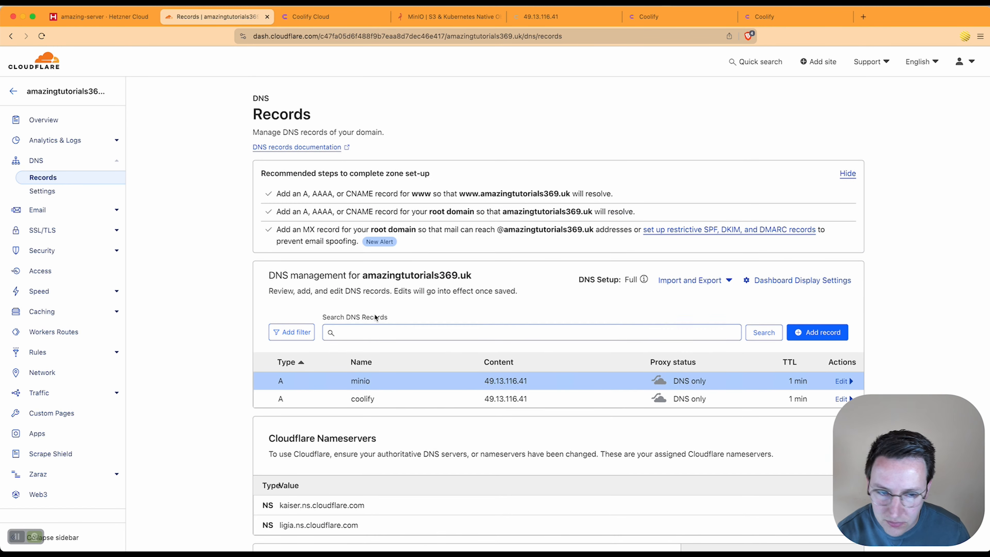
# Step: Start a new A record named tours pointing to 49.13.116.41
pyautogui.click(837, 333)
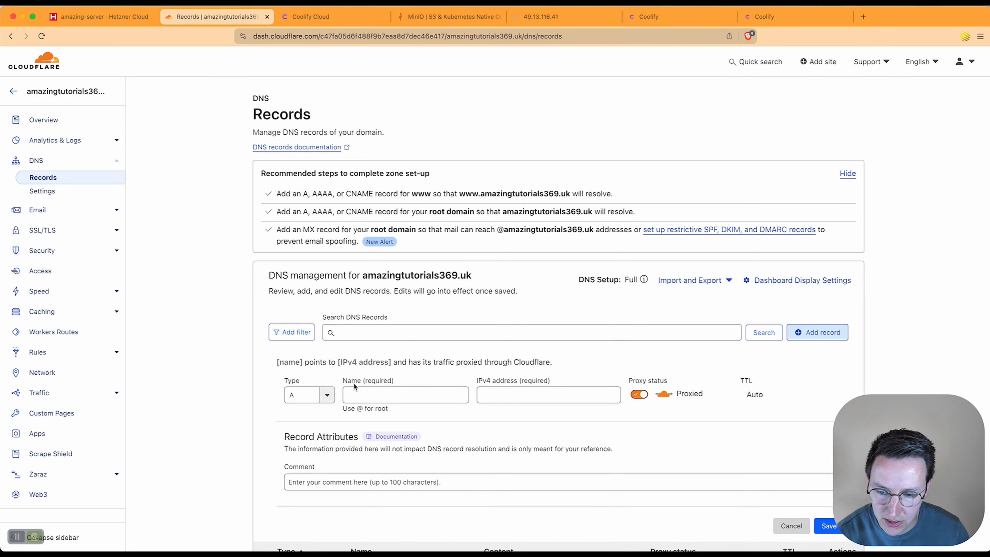
pyautogui.click(395, 391)
pyautogui.scroll(-2, 430, 316)
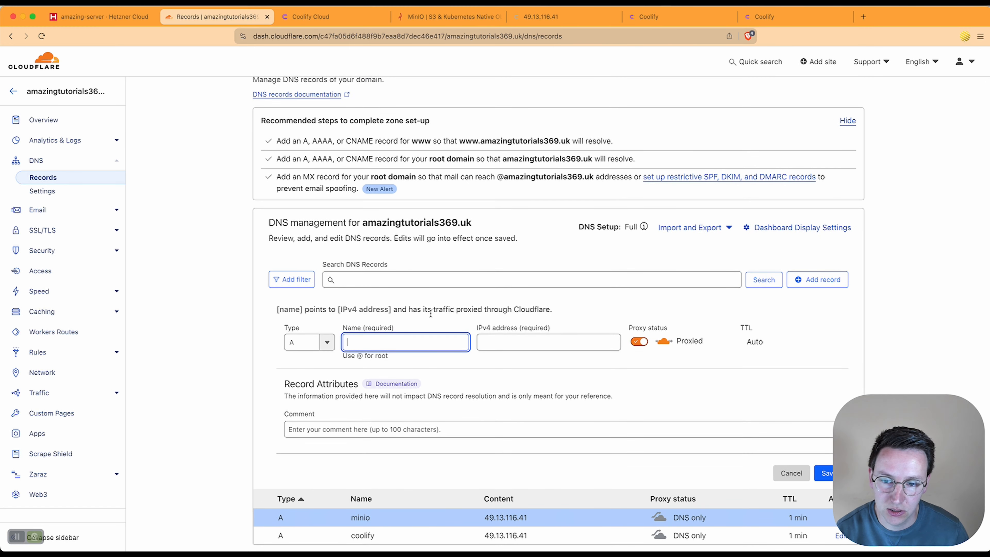
pyautogui.write('t')
pyautogui.press('BackSpace')
pyautogui.write('tours')
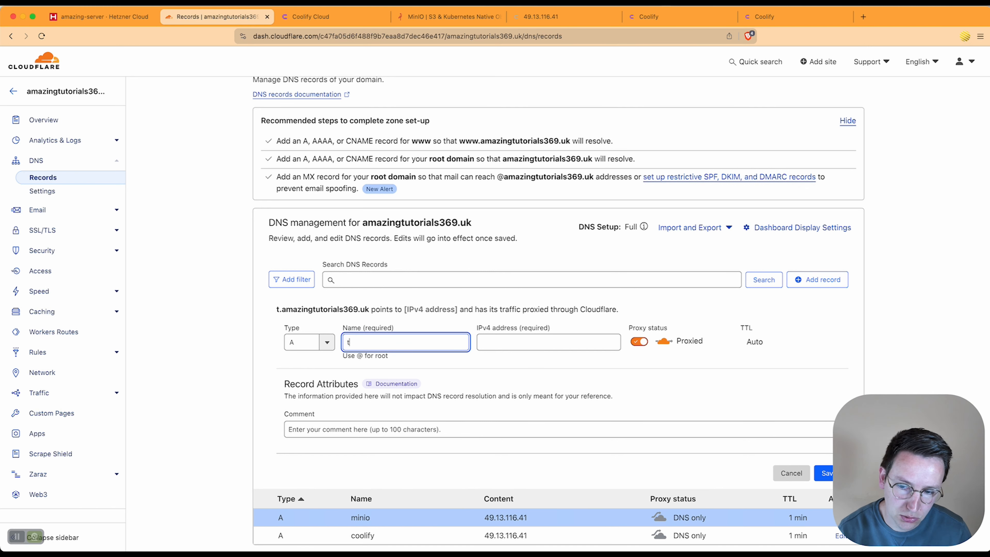
pyautogui.press('Tab')
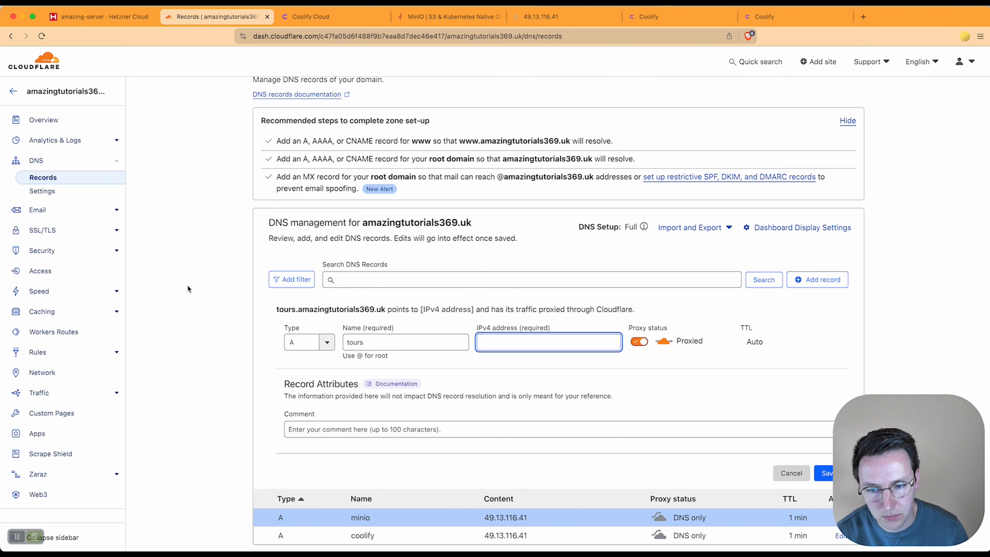
pyautogui.click(365, 342)
pyautogui.doubleClick(364, 343)
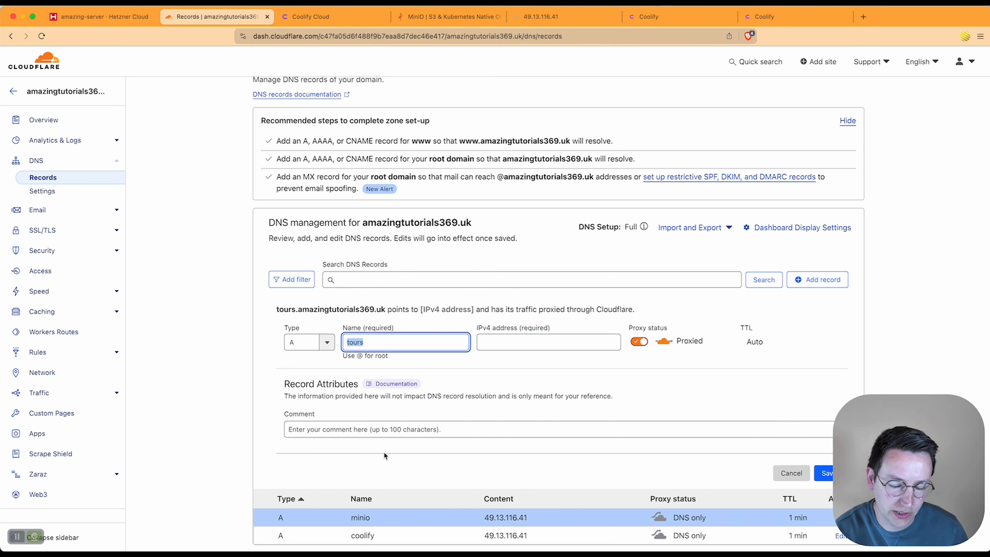
pyautogui.click(505, 338)
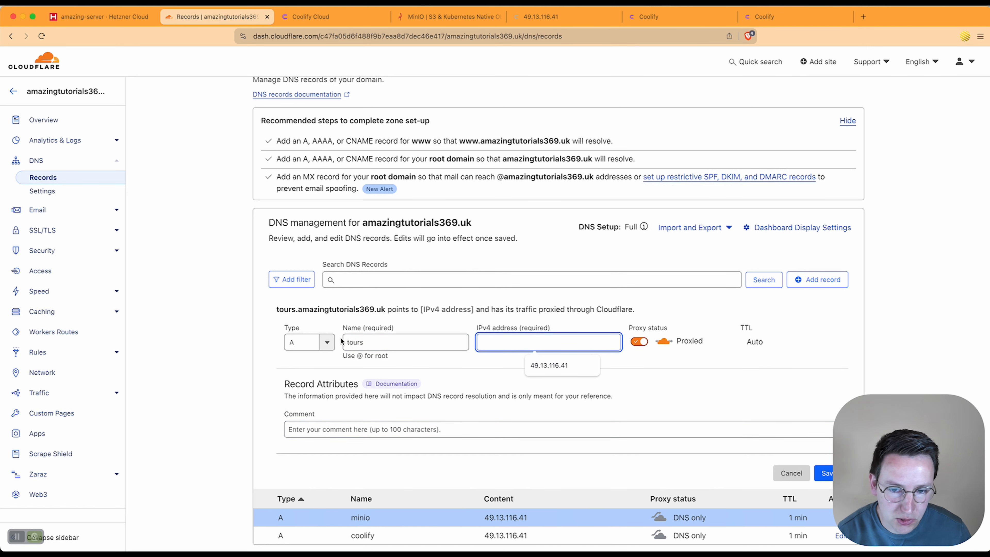
pyautogui.press('super+v')
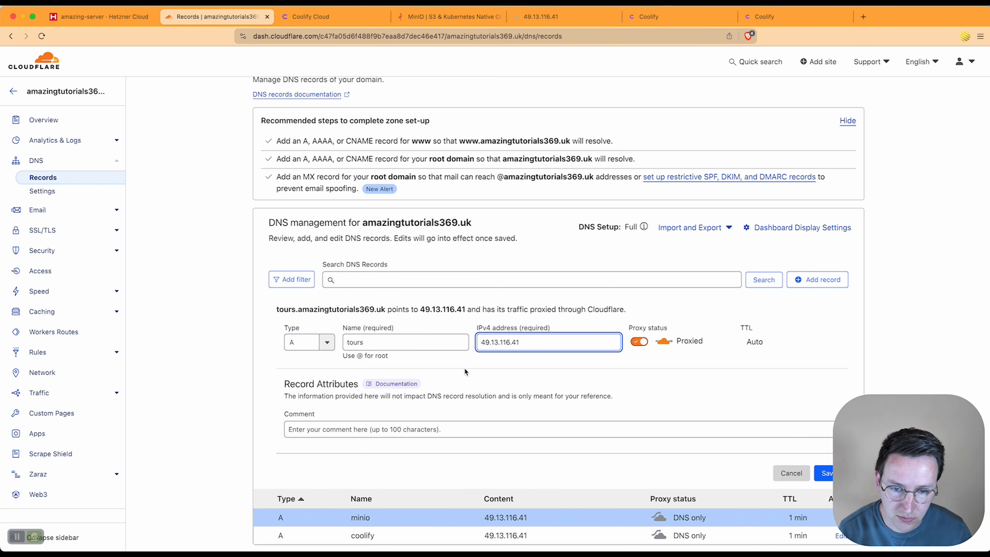
# Step: Make the tours record DNS only with a 1 min TTL and save it
pyautogui.click(639, 341)
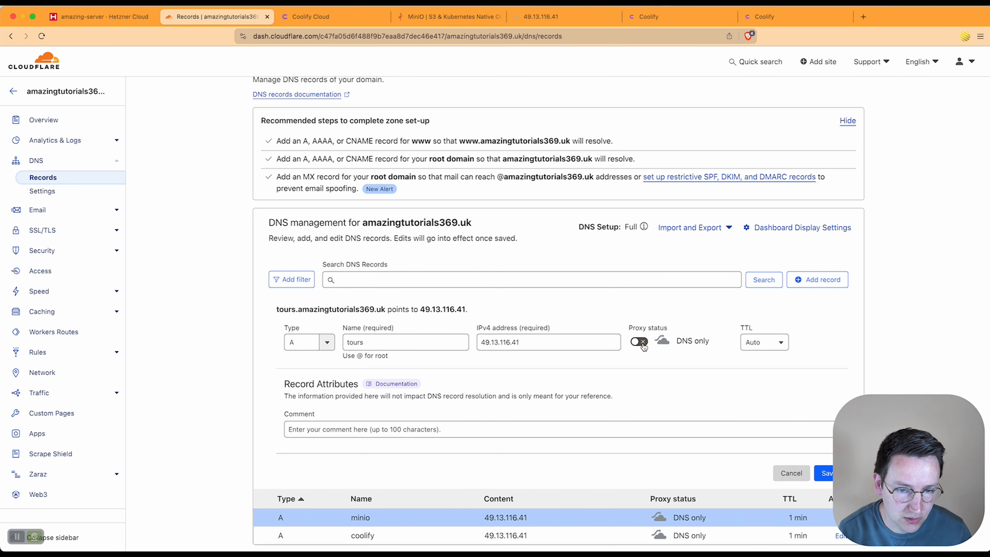
pyautogui.click(763, 343)
pyautogui.click(760, 380)
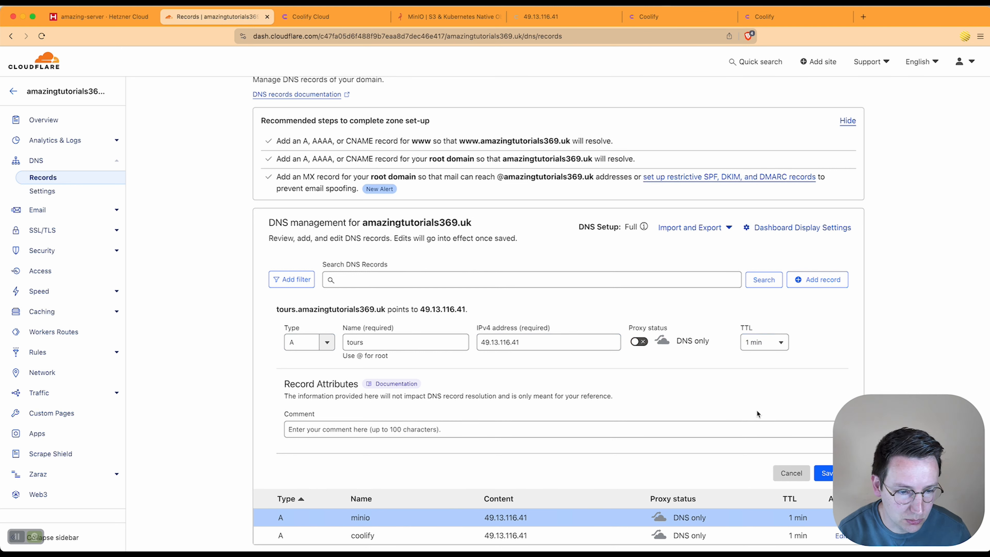
pyautogui.click(824, 473)
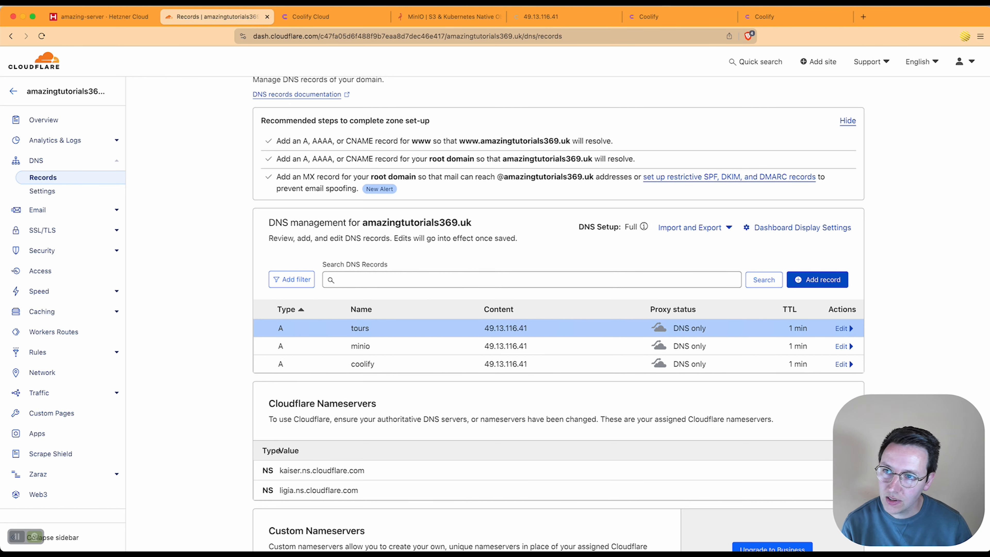
# Step: Add a Minio service to My first project's production environment on the localhost server
pyautogui.click(129, 17)
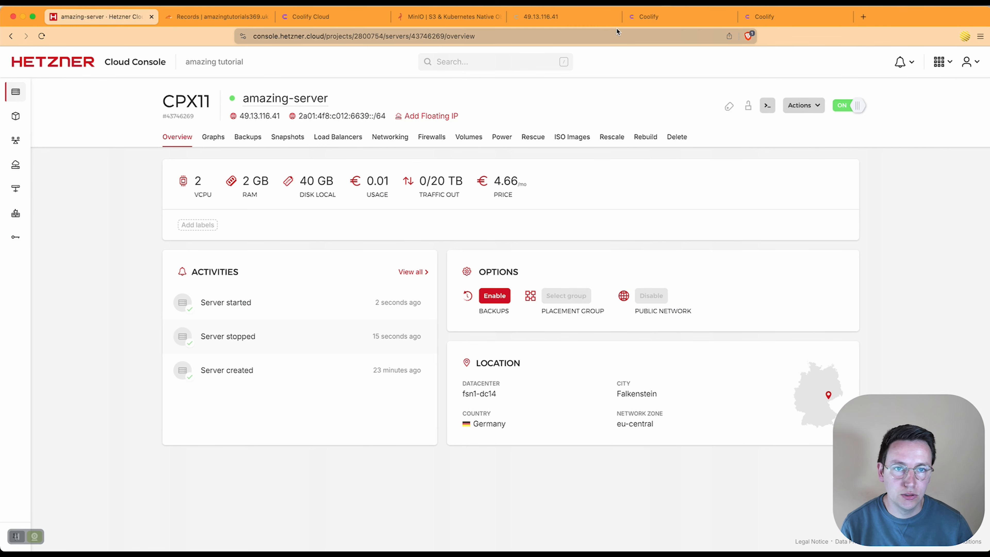
pyautogui.click(675, 19)
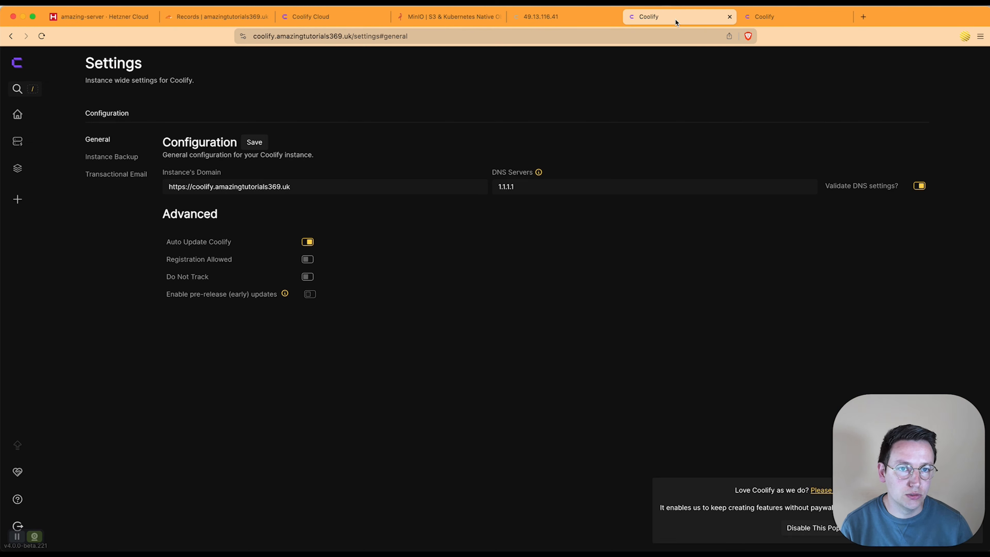
pyautogui.click(15, 116)
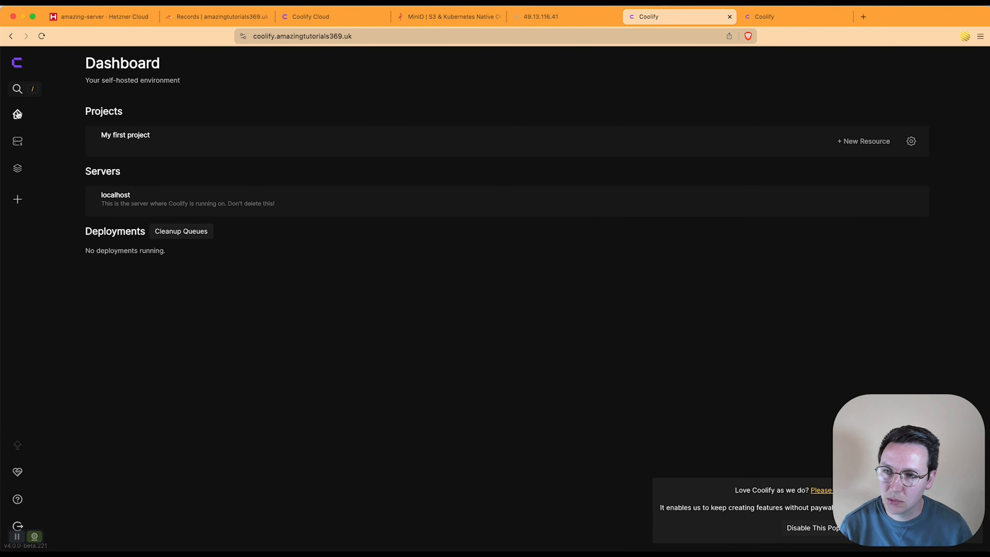
pyautogui.click(124, 142)
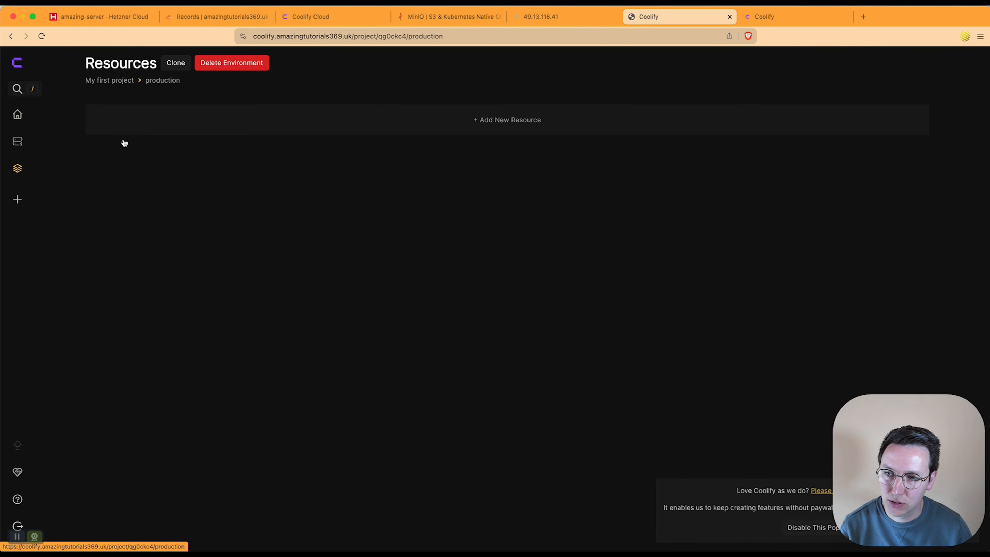
pyautogui.click(437, 129)
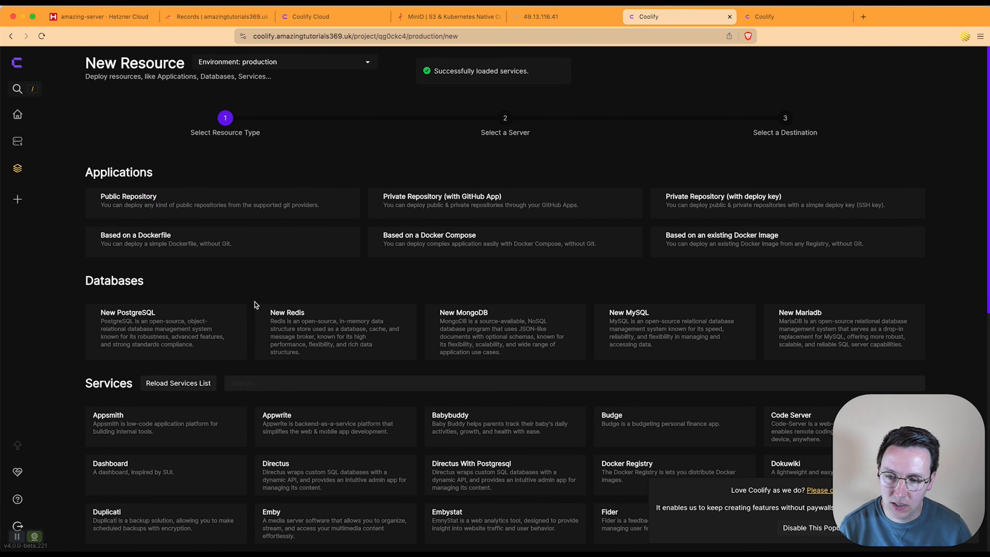
pyautogui.click(255, 382)
pyautogui.write('mini')
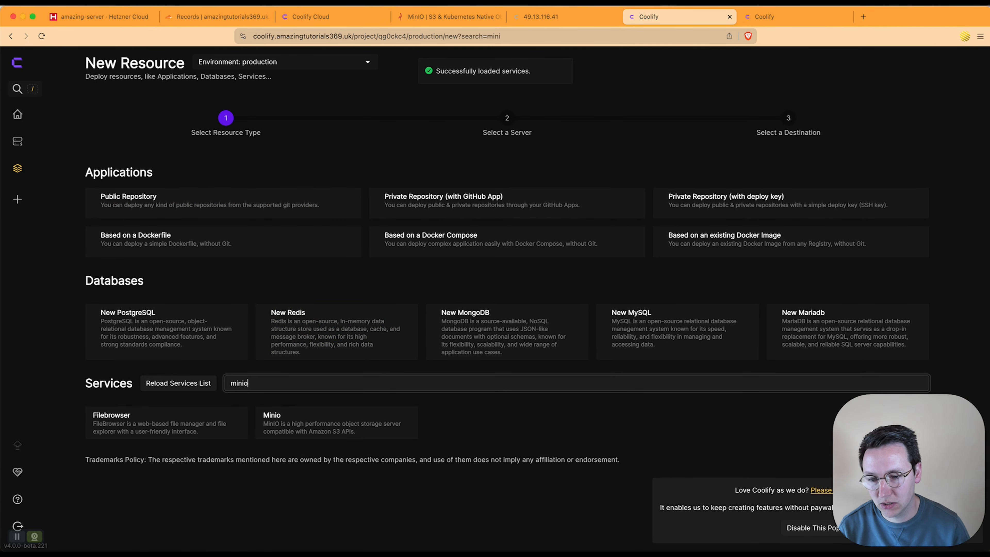
pyautogui.write('o')
pyautogui.click(175, 427)
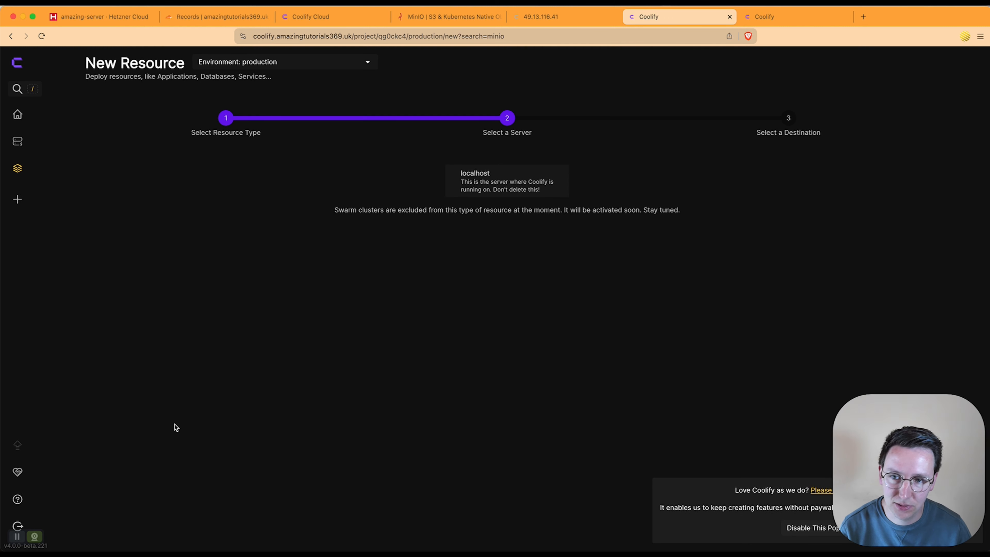
pyautogui.click(462, 186)
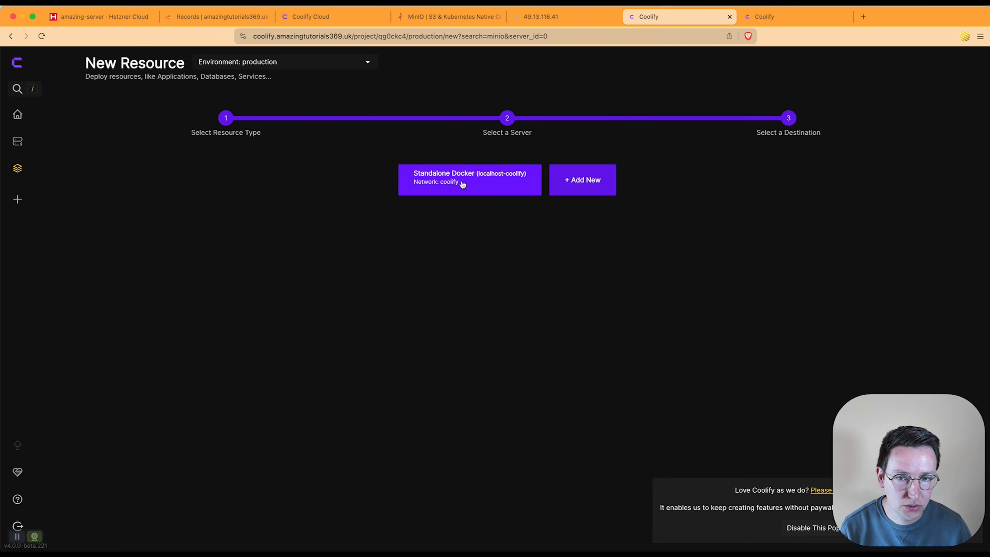
# Step: Use the Standalone Docker destination and rename the service to minio
pyautogui.click(432, 181)
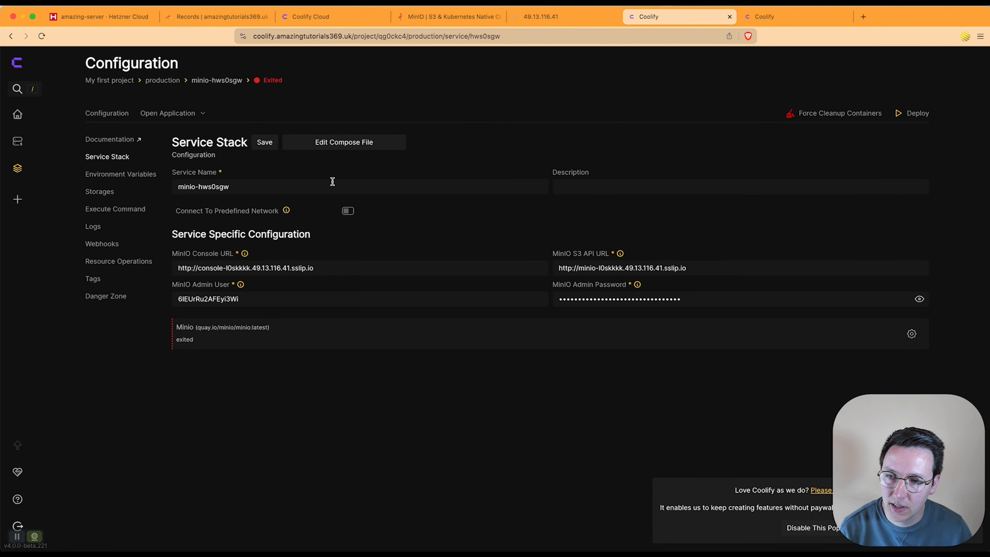
pyautogui.moveTo(302, 186); pyautogui.dragTo(138, 184)
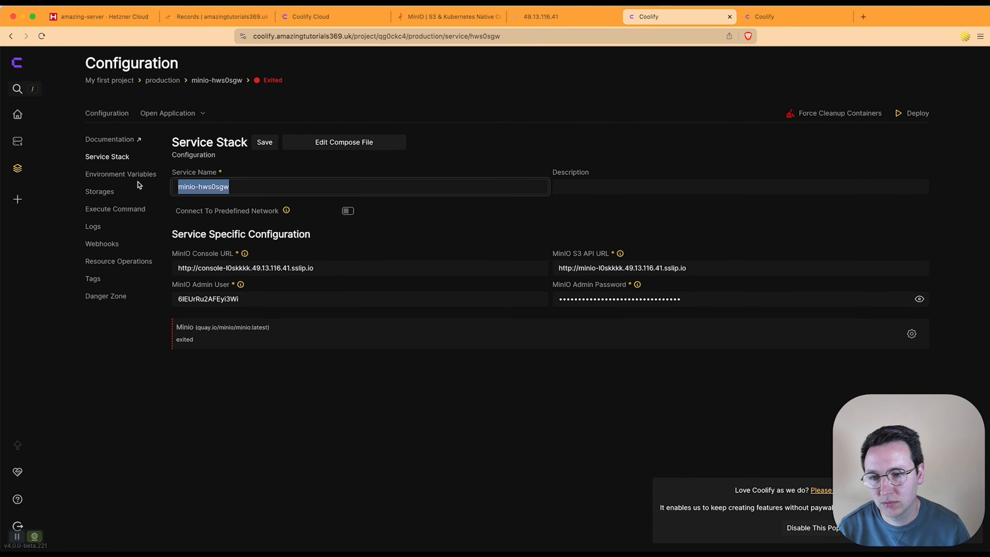
pyautogui.write('minio')
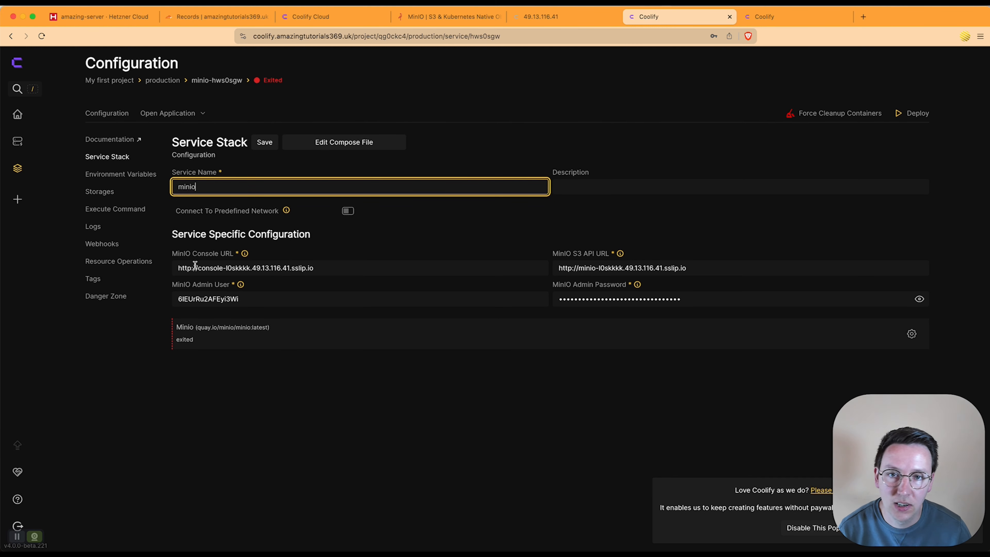
pyautogui.click(216, 19)
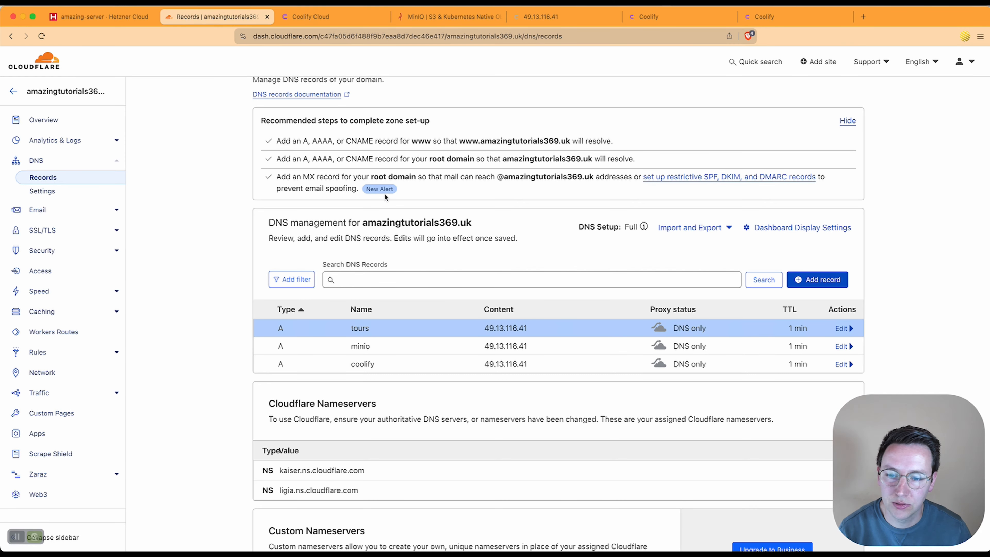
pyautogui.doubleClick(361, 346)
pyautogui.click(774, 17)
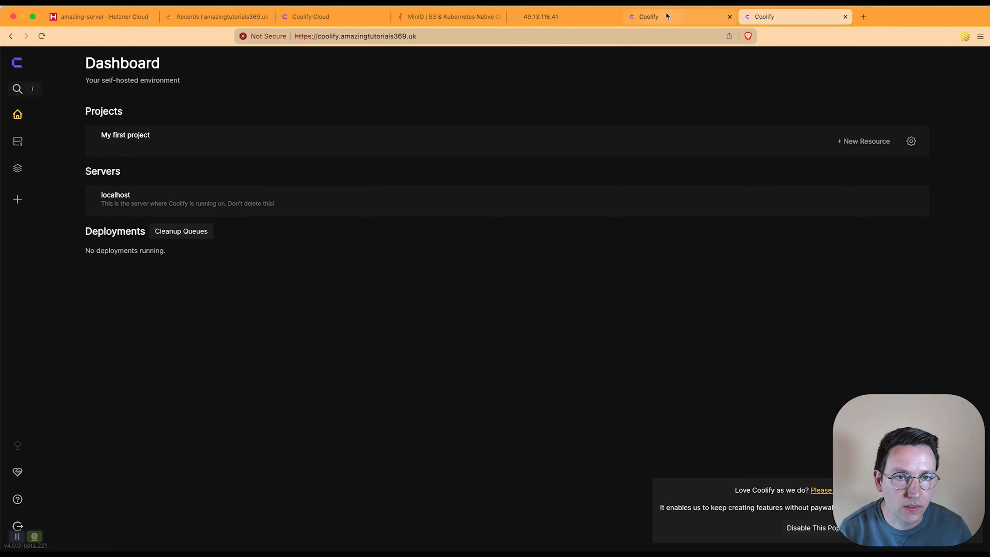
pyautogui.press('super+w')
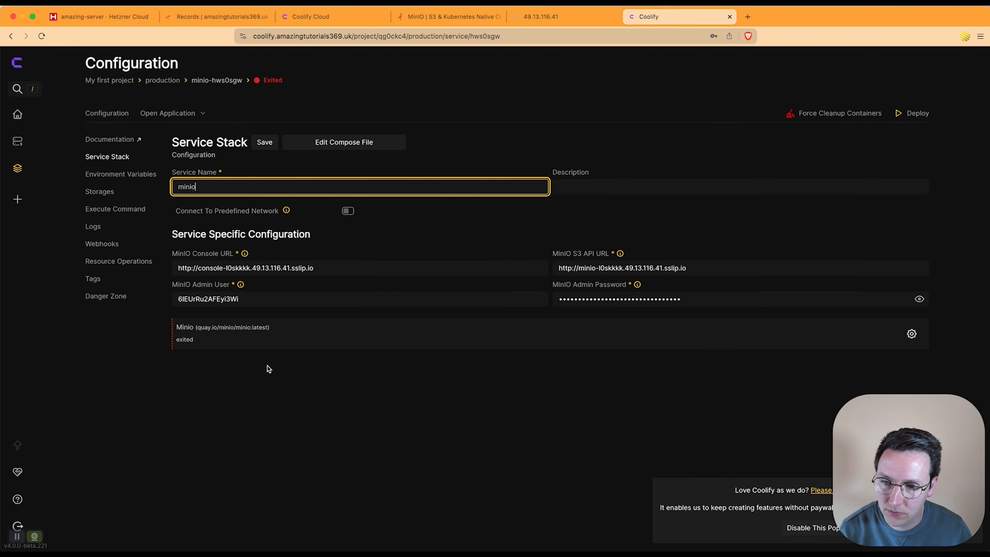
pyautogui.click(188, 269)
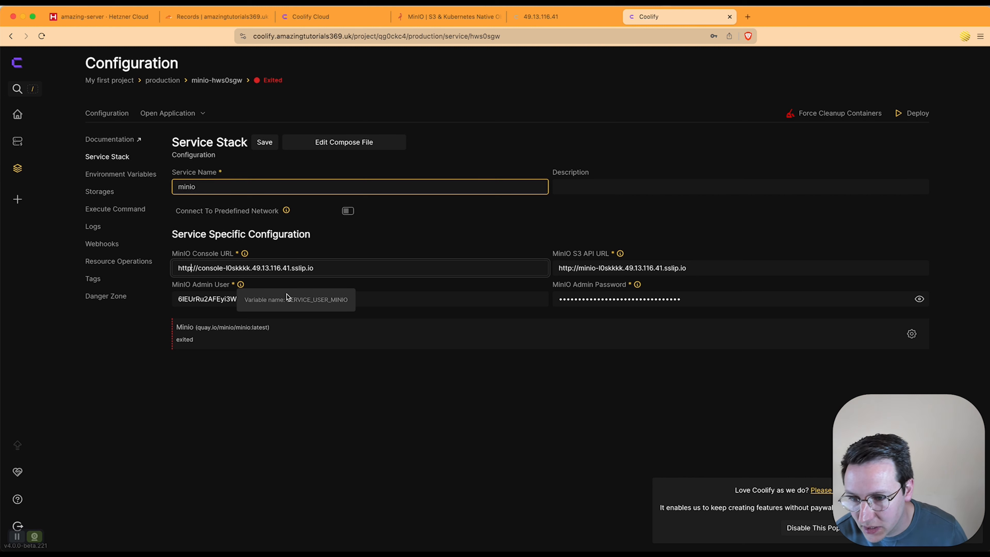
pyautogui.write('s')
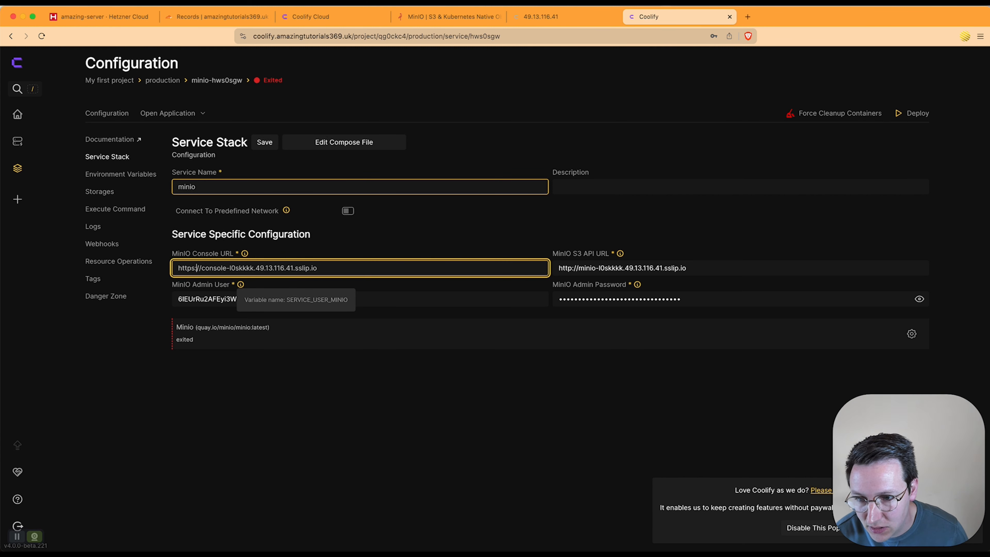
pyautogui.press('shift+super+Right')
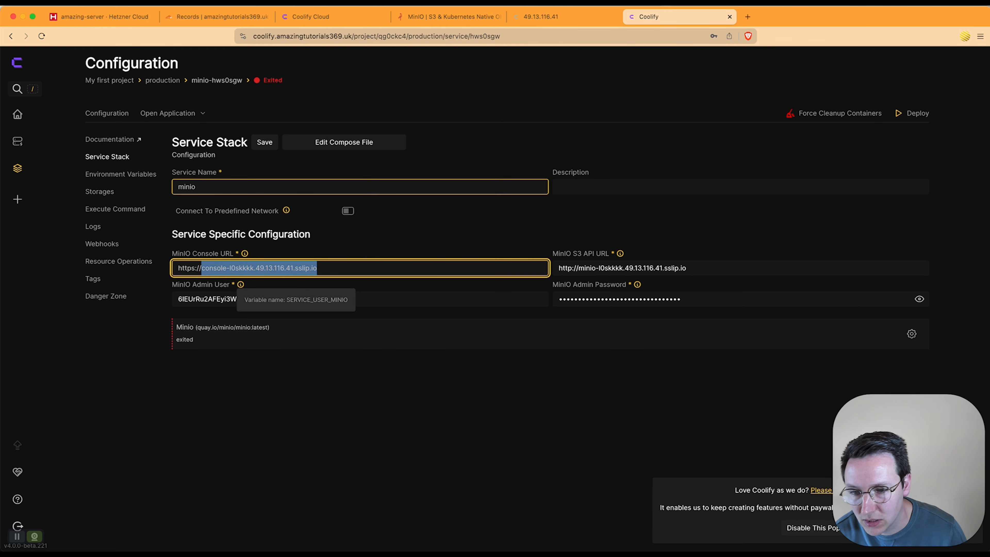
pyautogui.press('BackSpace')
pyautogui.write('minio.')
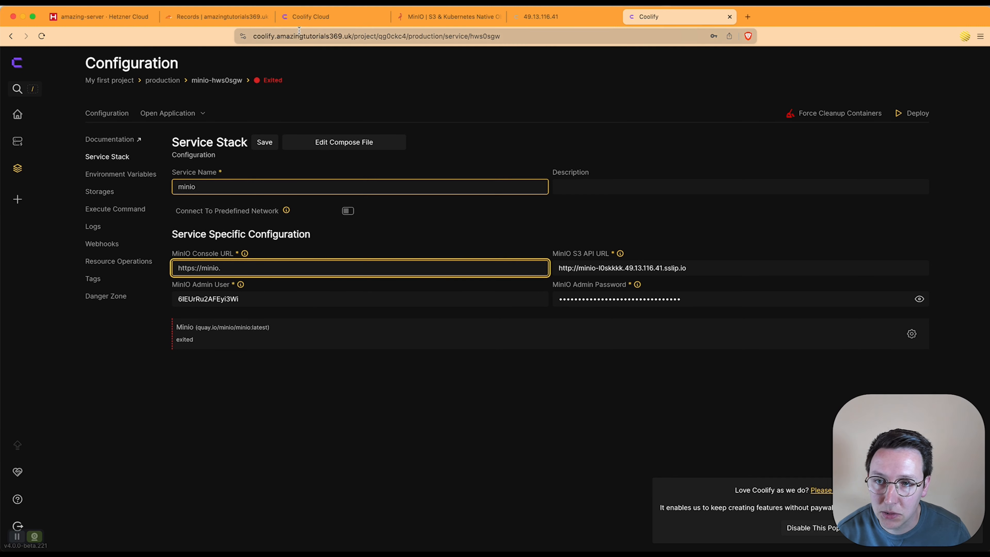
pyautogui.doubleClick(331, 36)
pyautogui.press('super+c')
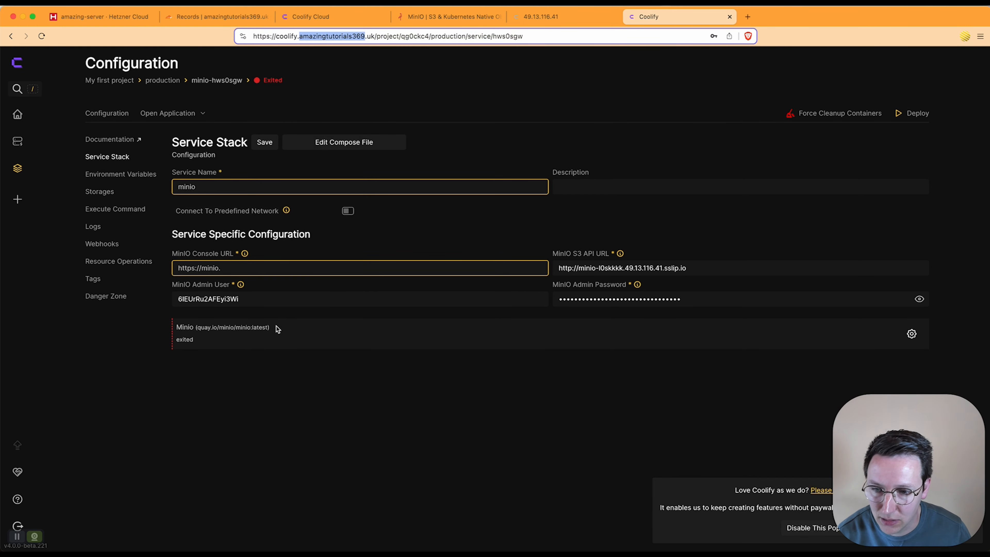
pyautogui.click(262, 267)
pyautogui.press('super+v')
pyautogui.write('.uk')
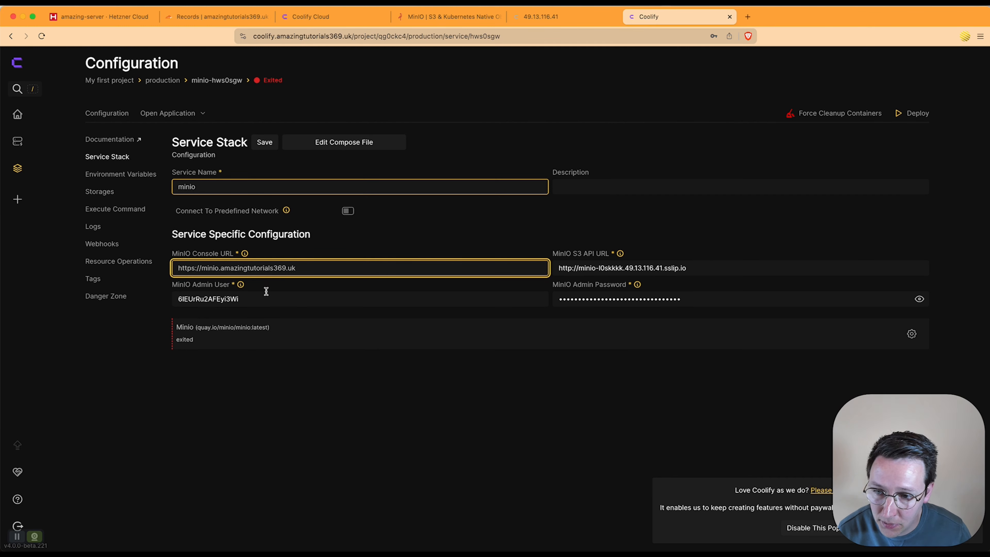
pyautogui.press('super+a')
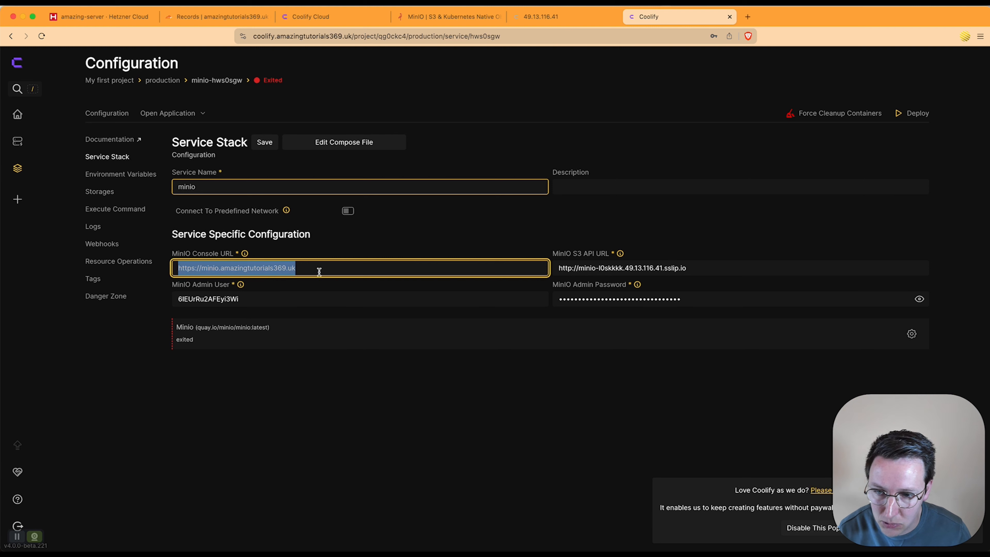
pyautogui.press('super+c')
pyautogui.click(572, 272)
pyautogui.press('super+a')
pyautogui.press('super+v')
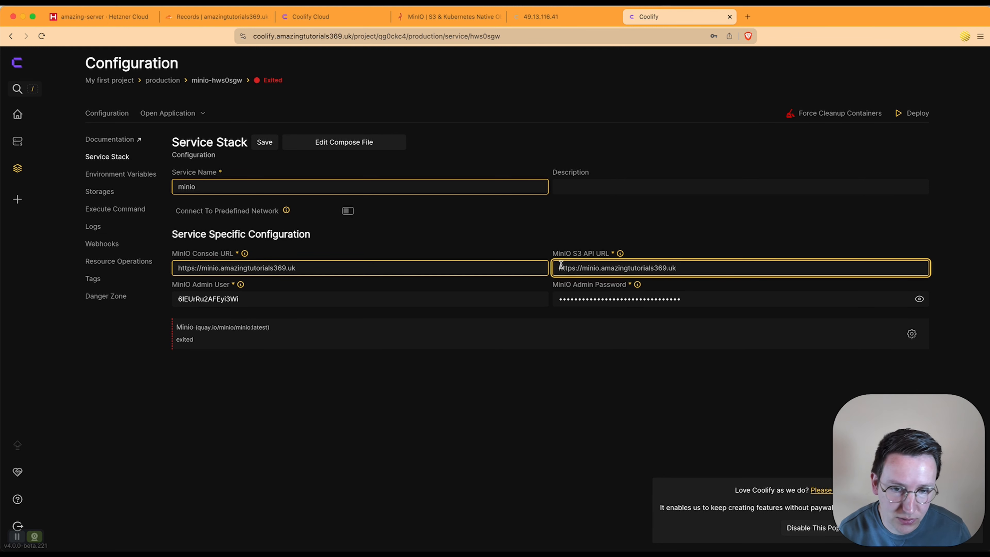
pyautogui.doubleClick(587, 269)
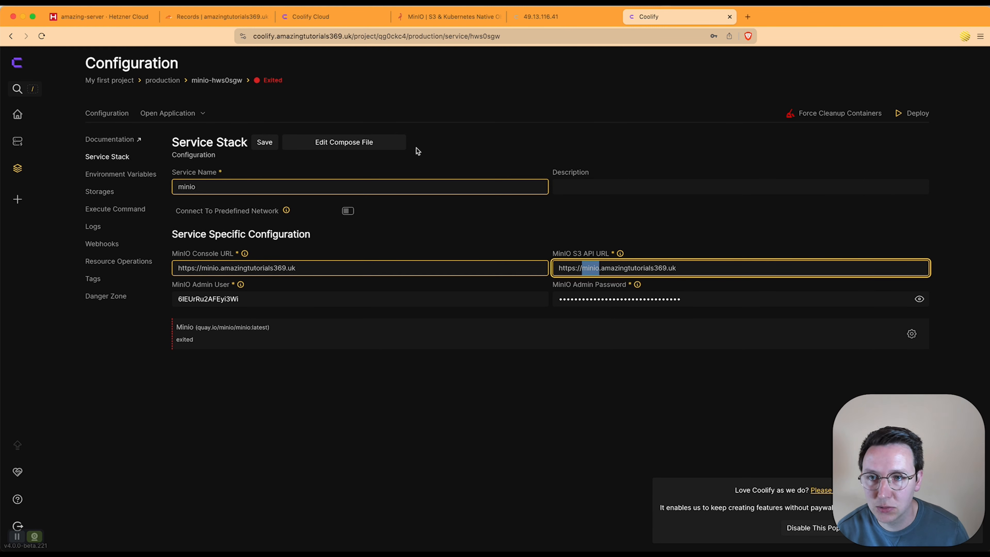
pyautogui.write('tours')
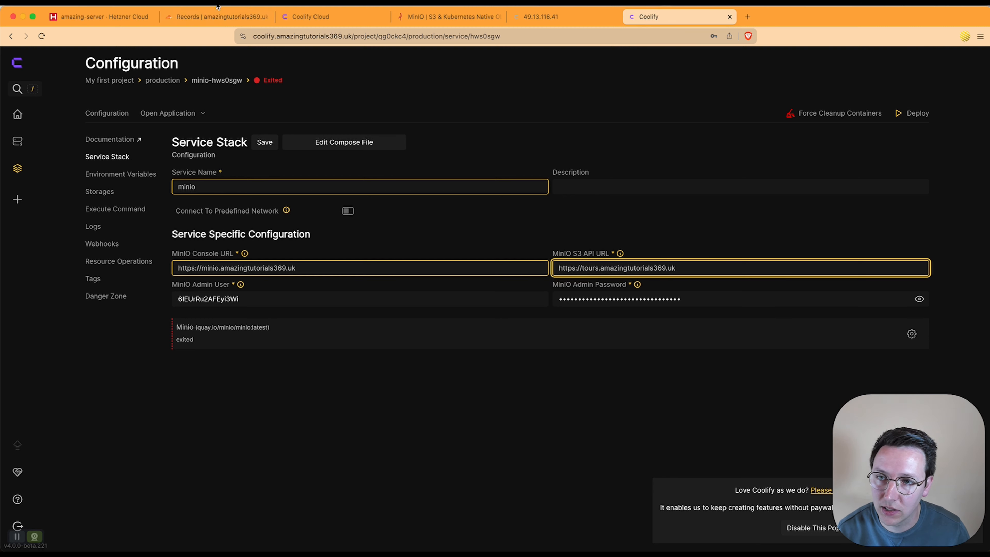
pyautogui.click(216, 16)
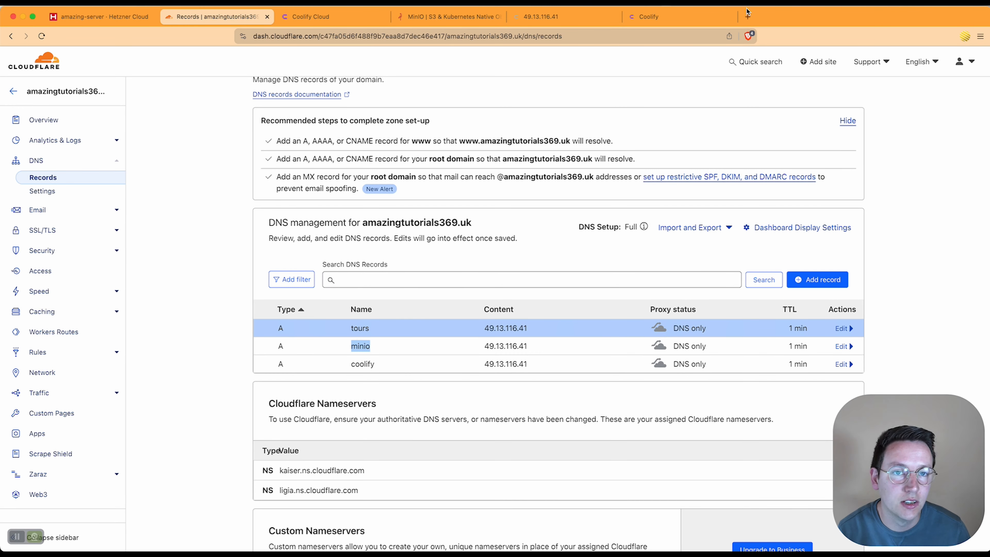
pyautogui.click(662, 16)
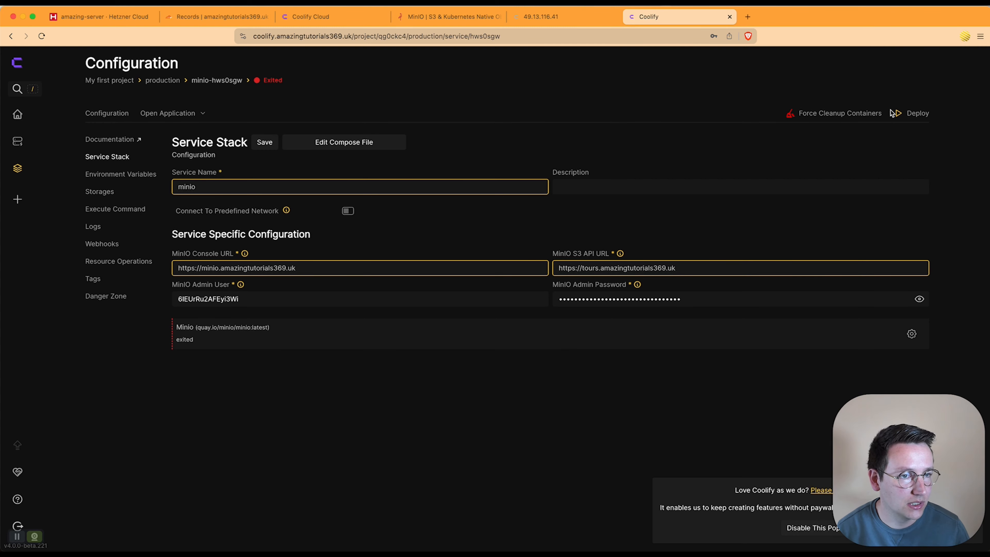
# Step: Deploy the MinIO service, declining the browser's password save, and close the startup logs
pyautogui.click(897, 113)
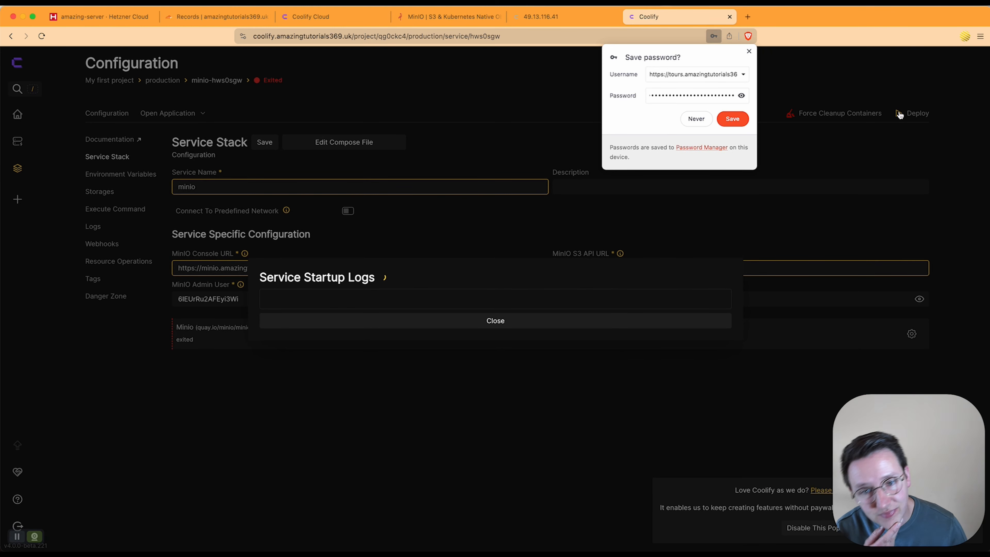
pyautogui.click(696, 120)
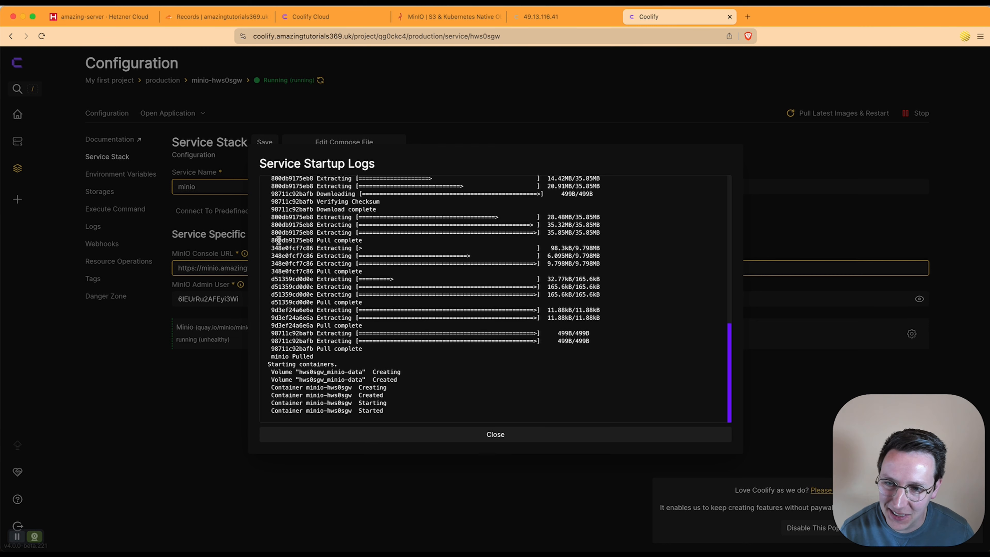
pyautogui.click(506, 434)
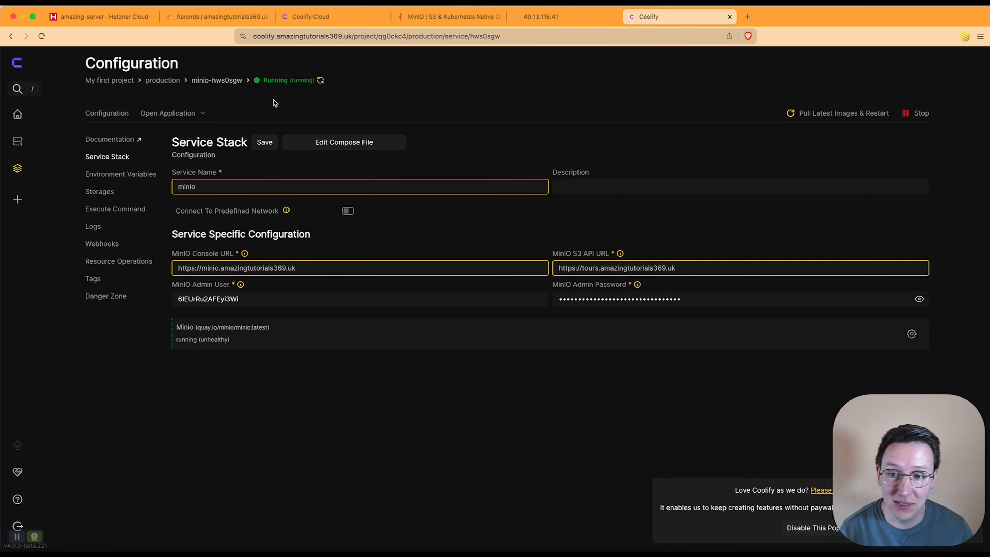
pyautogui.click(148, 114)
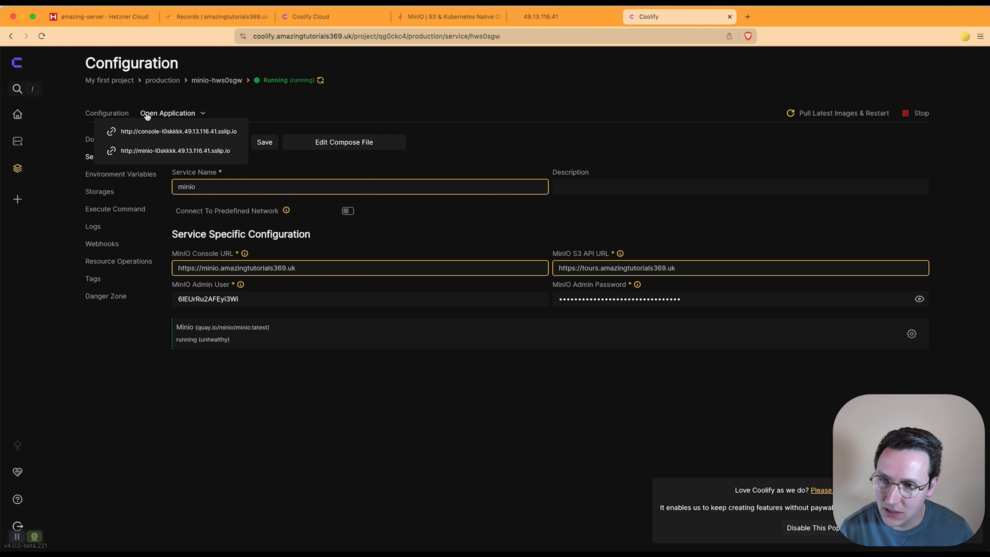
# Step: Save the MinIO service with the https console and S3 API URLs
pyautogui.click(268, 116)
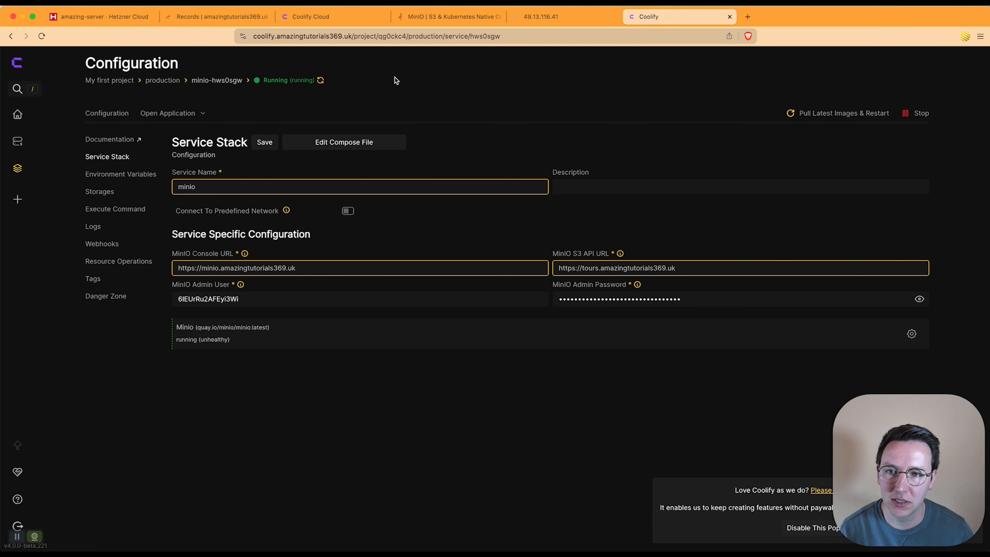
pyautogui.click(152, 110)
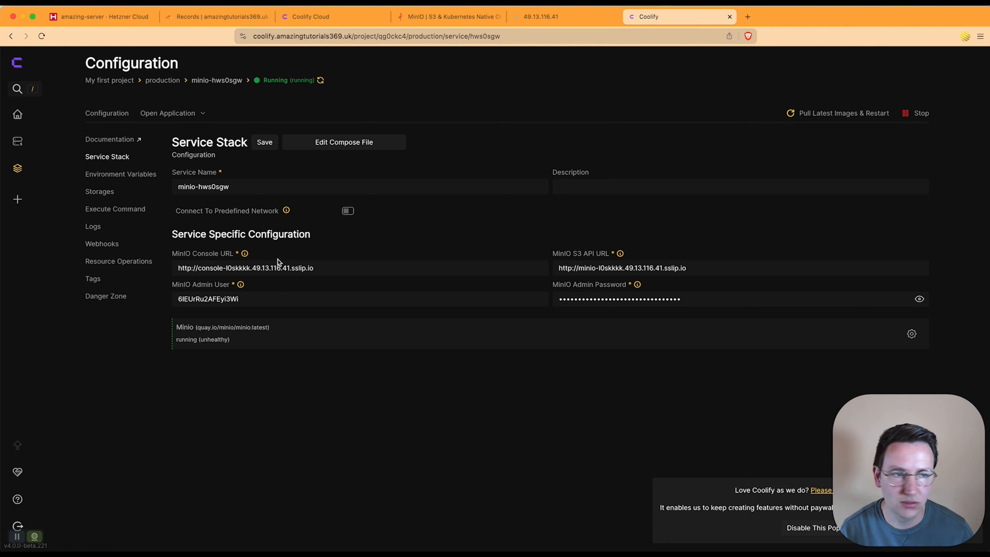
pyautogui.click(192, 268)
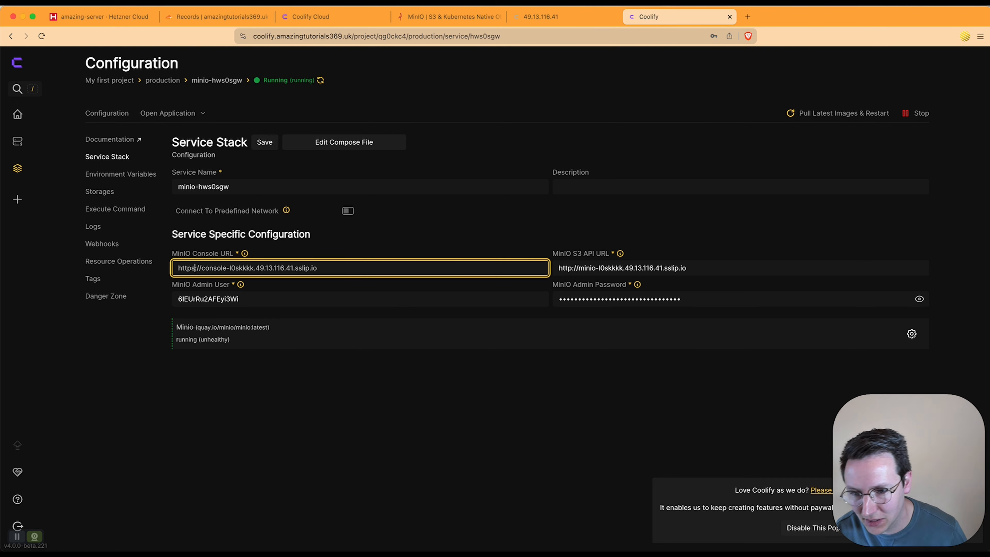
pyautogui.write('s')
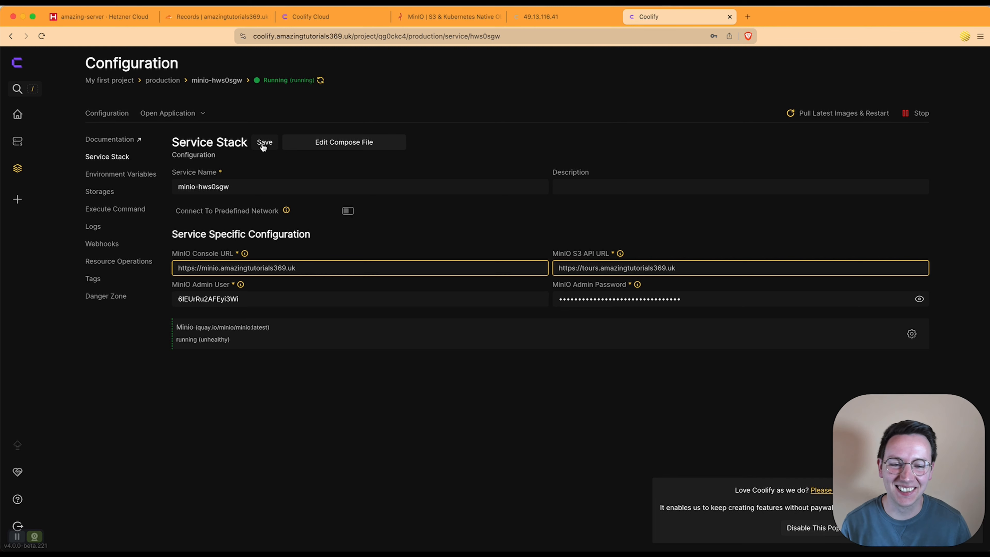
pyautogui.click(263, 144)
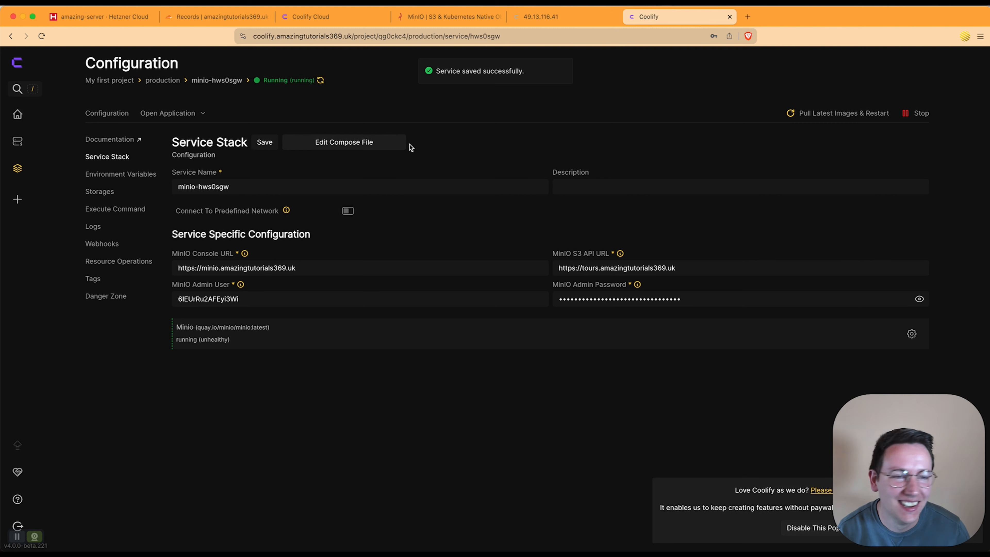
# Step: Pull the latest images and restart the MinIO service, then close the logs
pyautogui.click(853, 116)
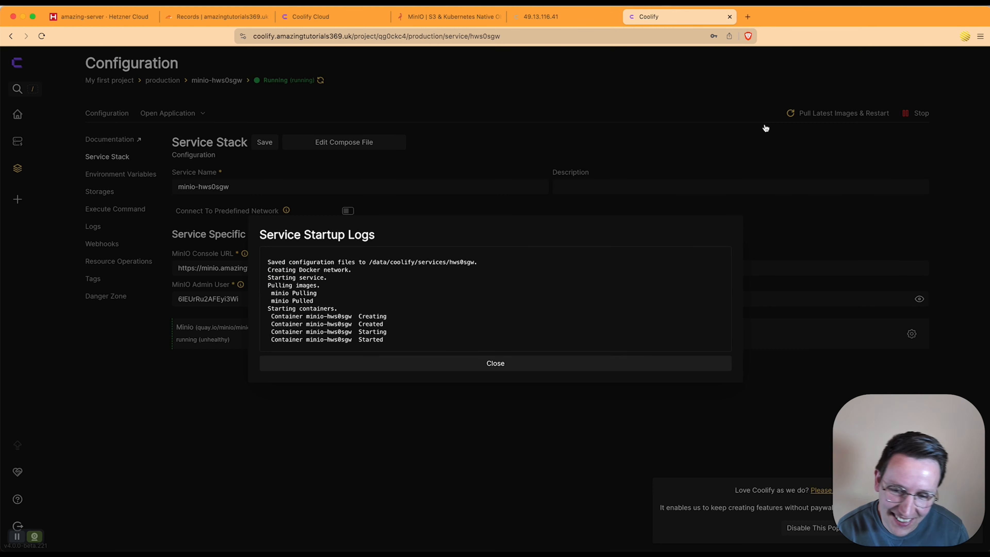
pyautogui.click(497, 362)
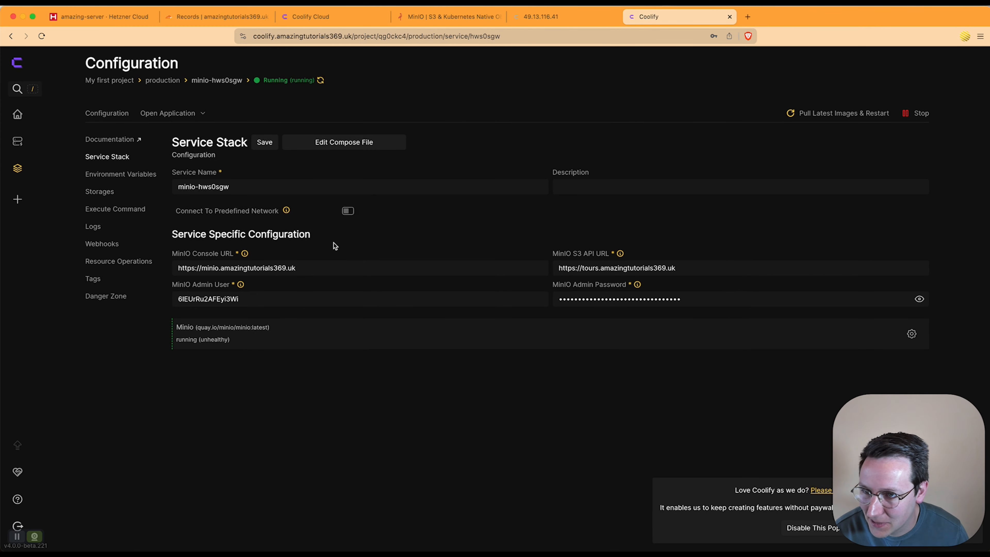
pyautogui.click(180, 114)
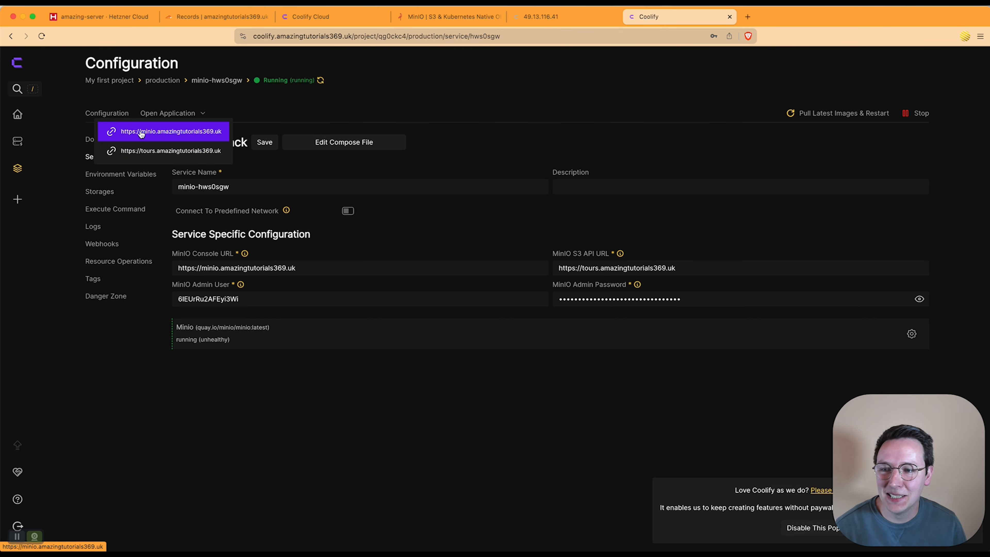
# Step: Open the MinIO login page and fill Username with the admin user copied from Coolify
pyautogui.click(163, 137)
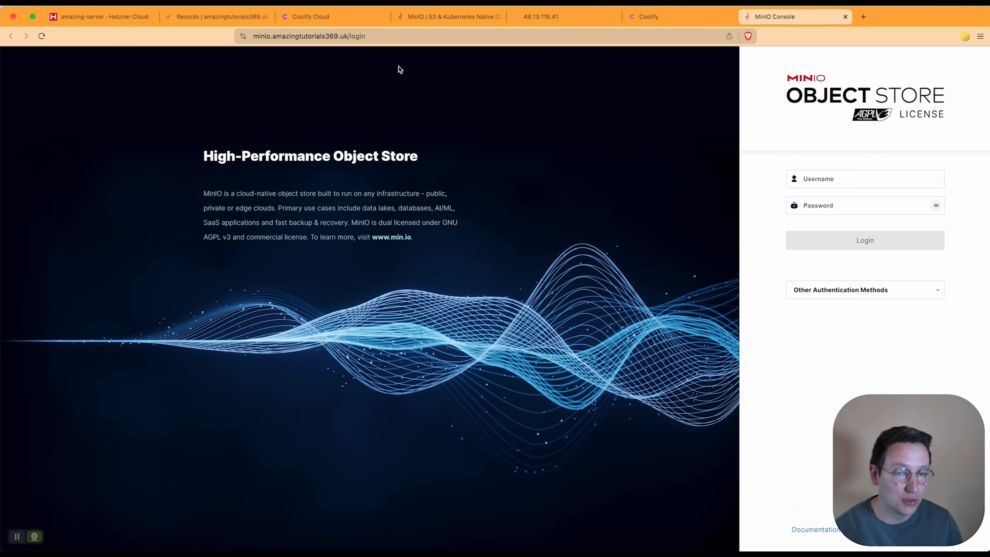
pyautogui.click(703, 16)
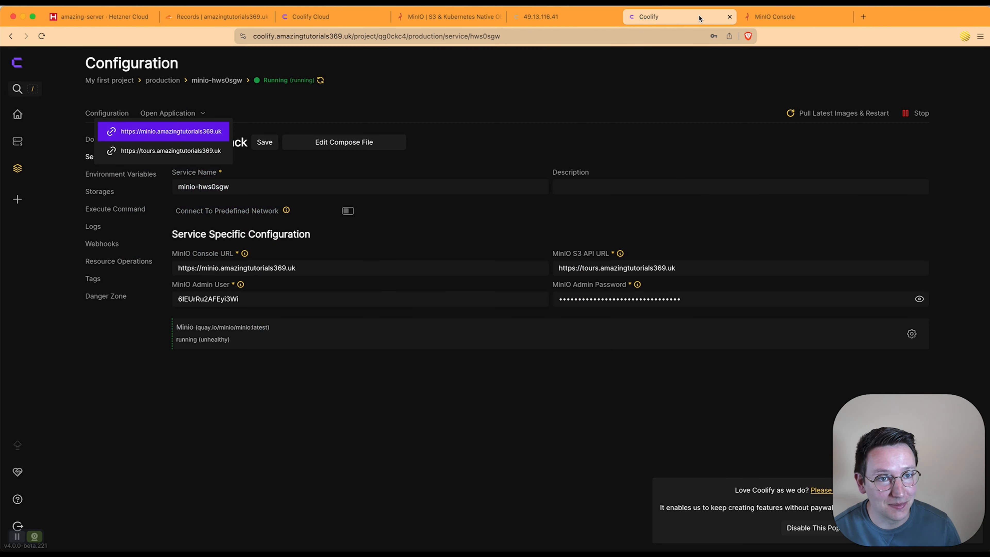
pyautogui.doubleClick(254, 298)
pyautogui.press('super+c')
pyautogui.click(751, 17)
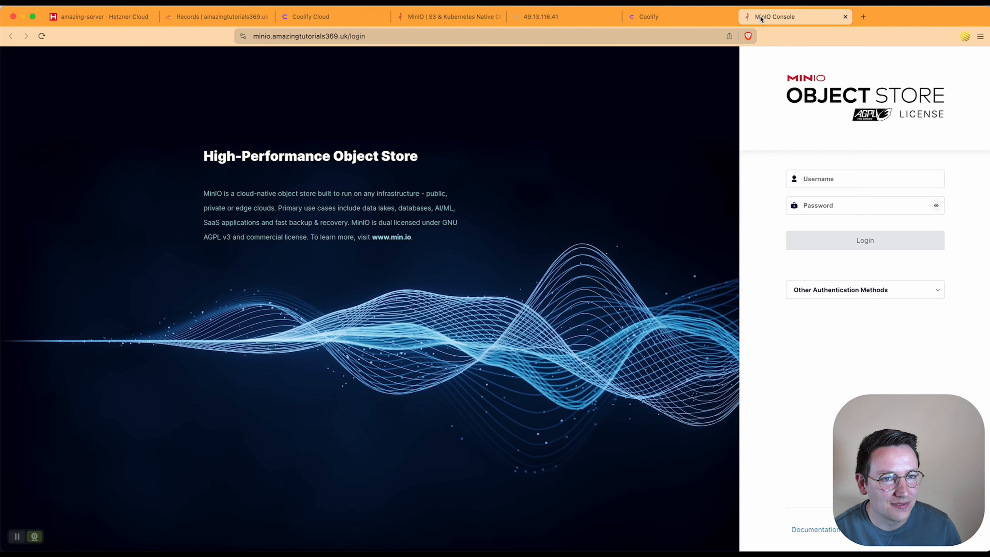
pyautogui.click(857, 178)
pyautogui.press('super+v')
# Step: Enter the admin password copied from Coolify, log in, and decline the browser's save-password offer
pyautogui.click(647, 16)
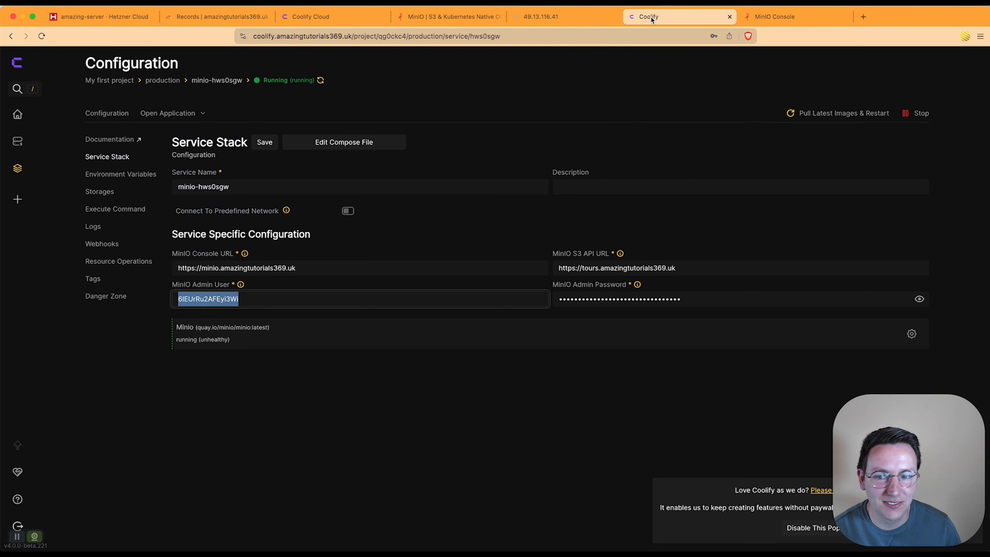
pyautogui.click(685, 298)
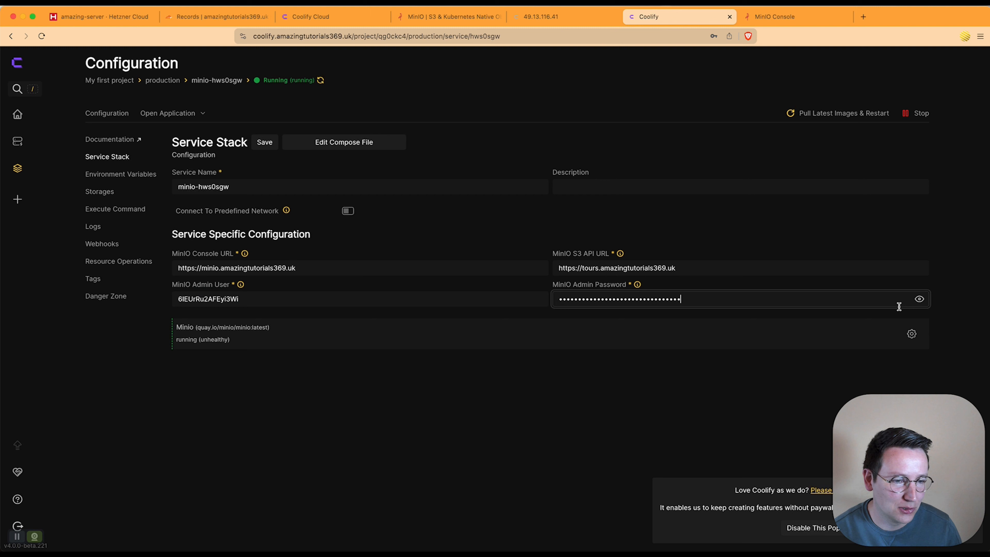
pyautogui.click(919, 298)
pyautogui.doubleClick(745, 298)
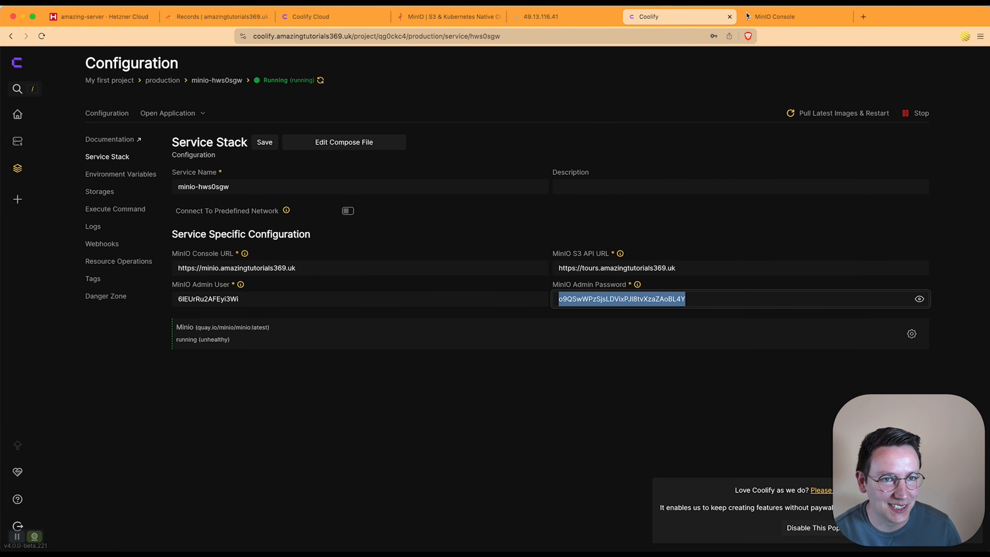
pyautogui.press('super+c')
pyautogui.click(764, 16)
pyautogui.click(850, 206)
pyautogui.press('super+v')
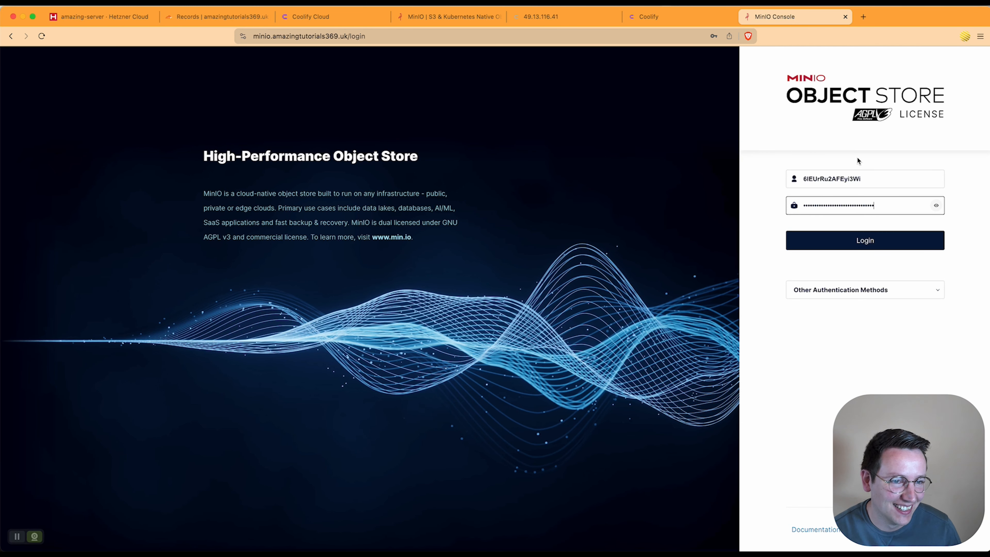
pyautogui.click(865, 245)
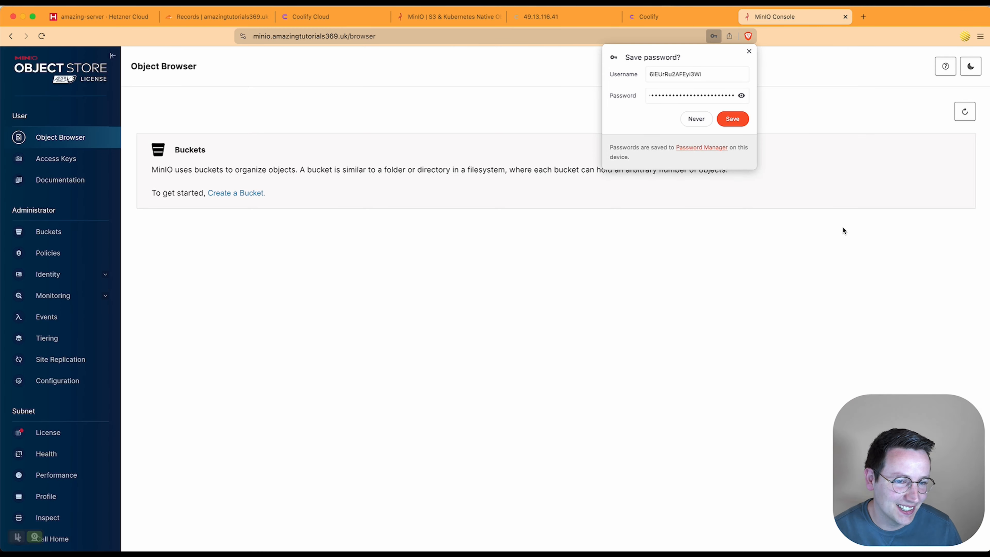
pyautogui.click(690, 117)
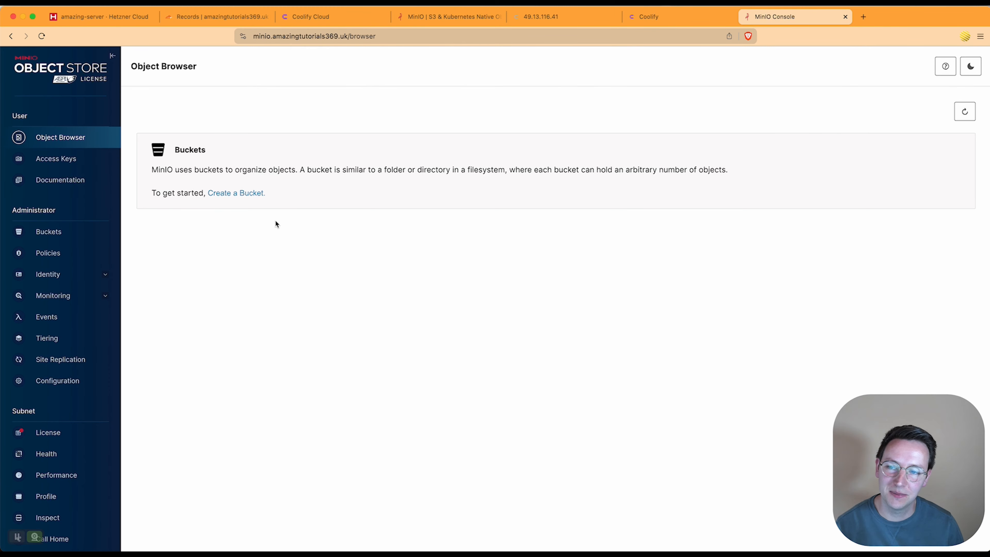
# Step: Create a bucket named amazingtour and view it in the Object Browser
pyautogui.click(246, 193)
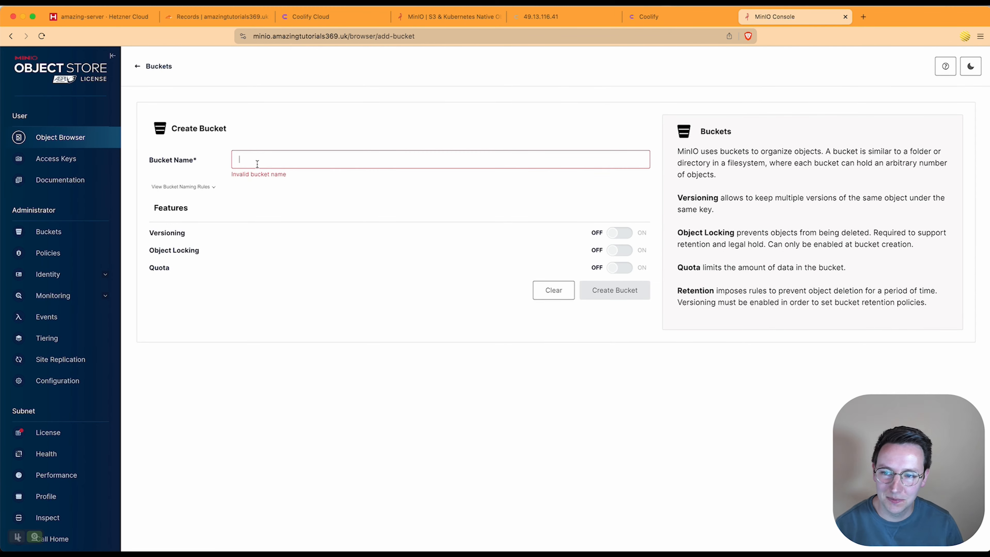
pyautogui.write('amaz')
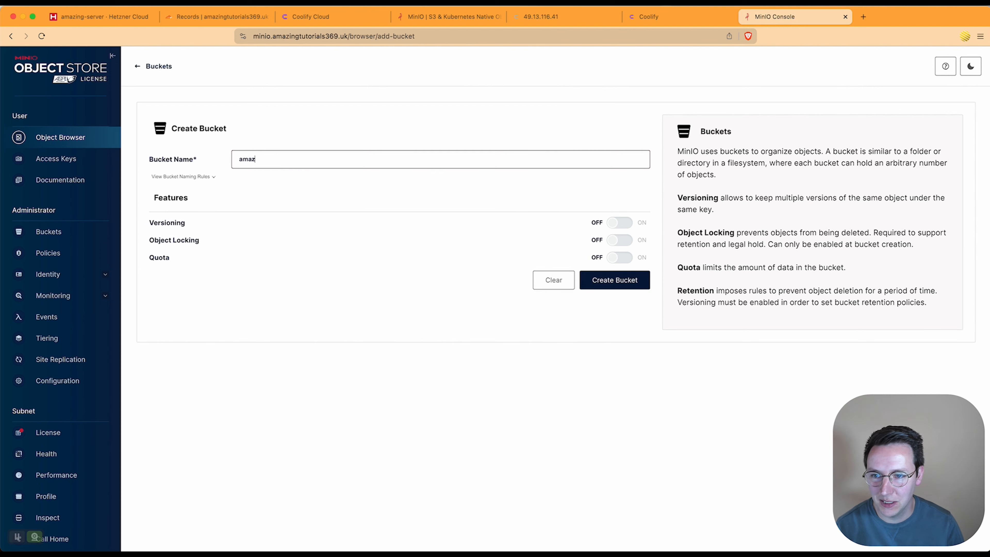
pyautogui.write('ingtour')
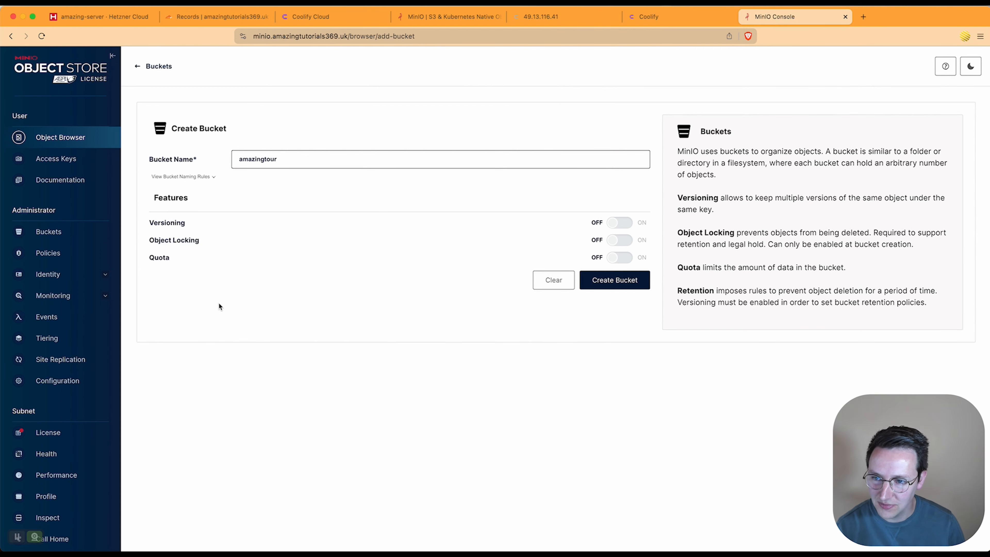
pyautogui.click(400, 187)
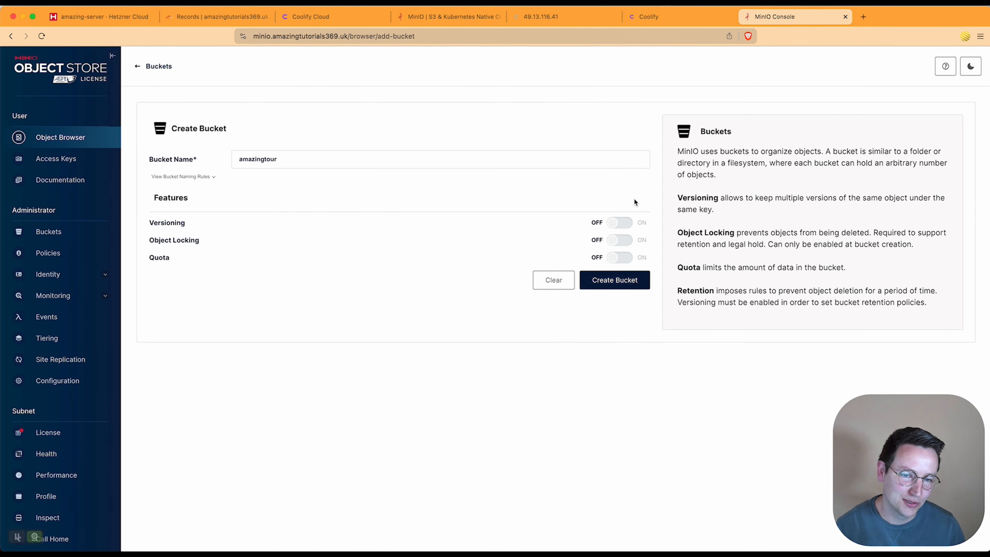
pyautogui.click(625, 282)
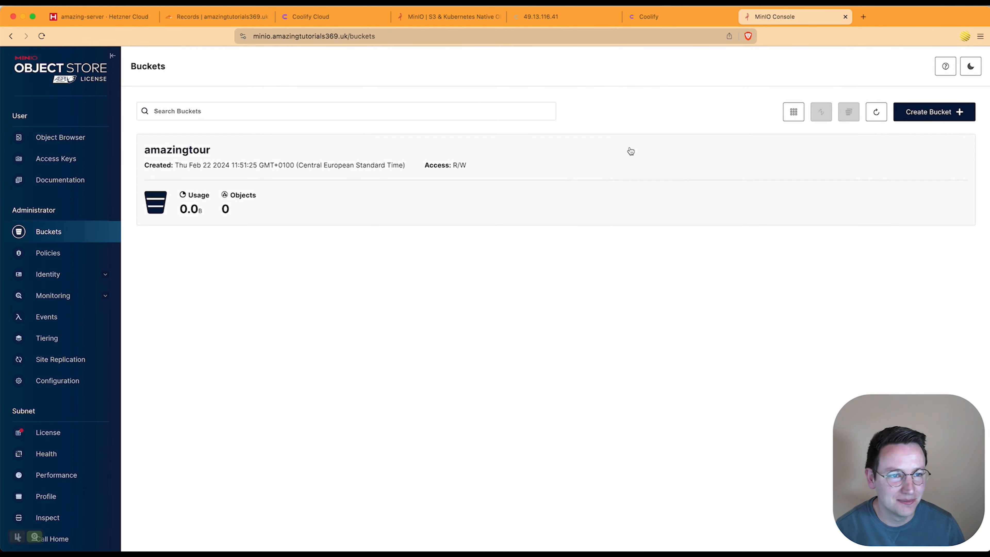
pyautogui.click(324, 186)
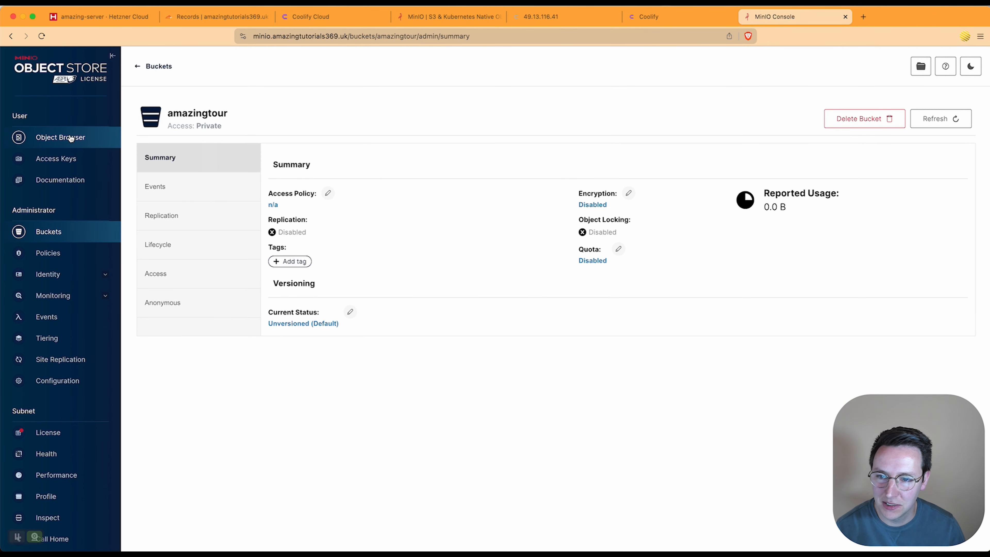
pyautogui.click(61, 137)
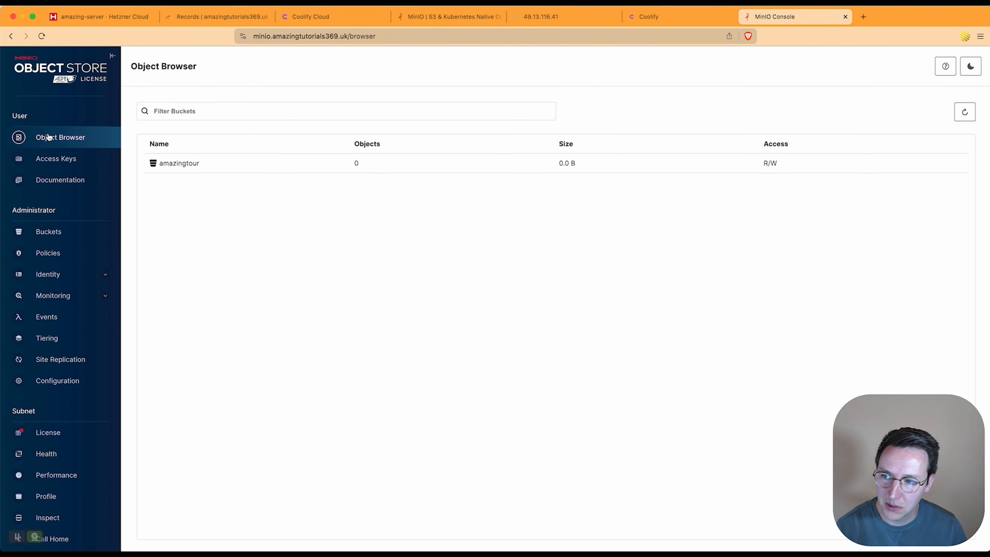
# Step: Upload all ten exported tour items, including index.html and the media, skin and lib folders, into amazingtour
pyautogui.click(198, 172)
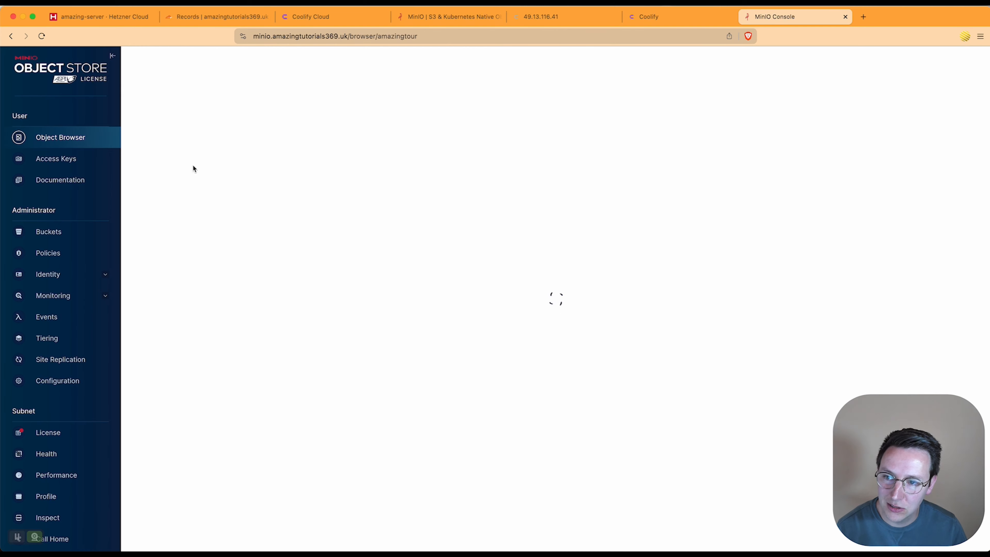
pyautogui.moveTo(444, 544)
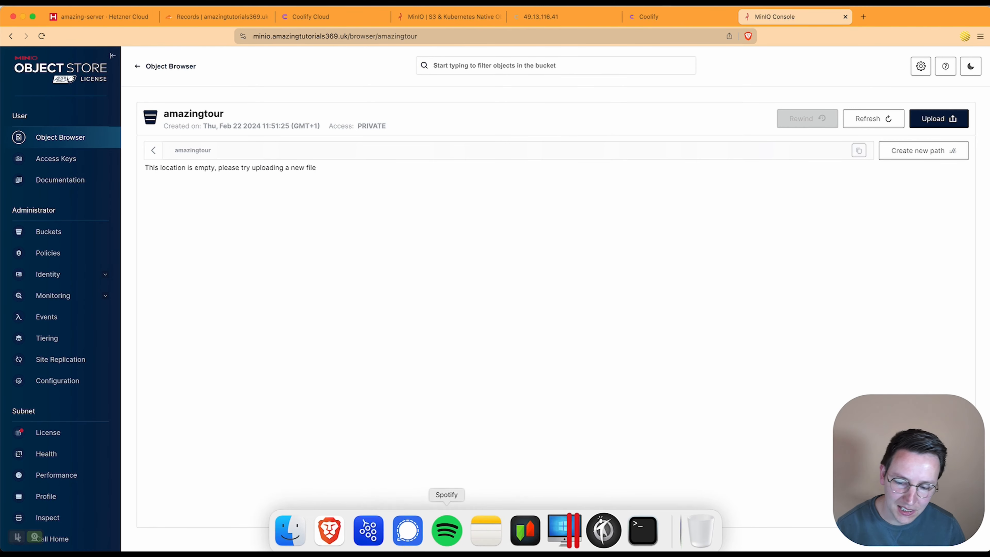
pyautogui.click(291, 527)
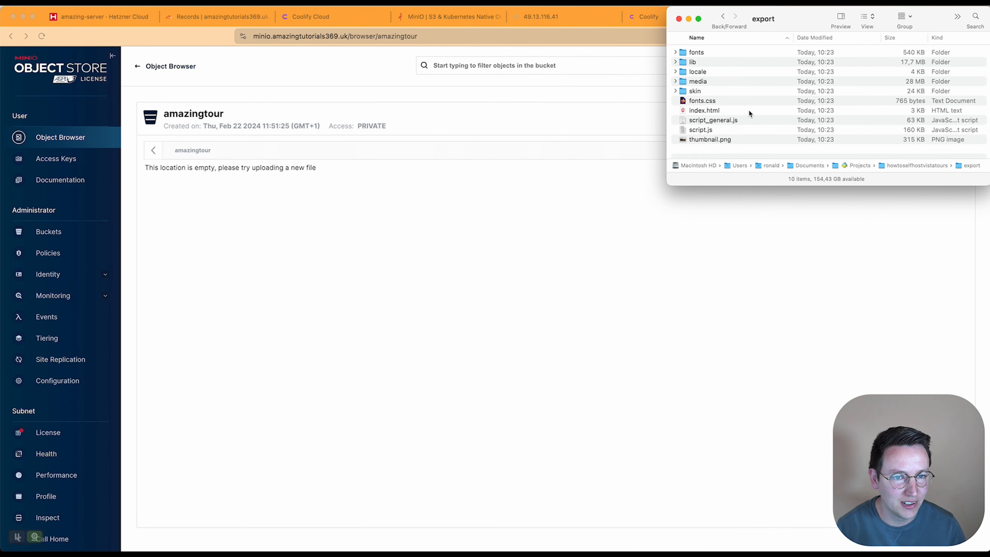
pyautogui.moveTo(718, 154); pyautogui.dragTo(708, 50)
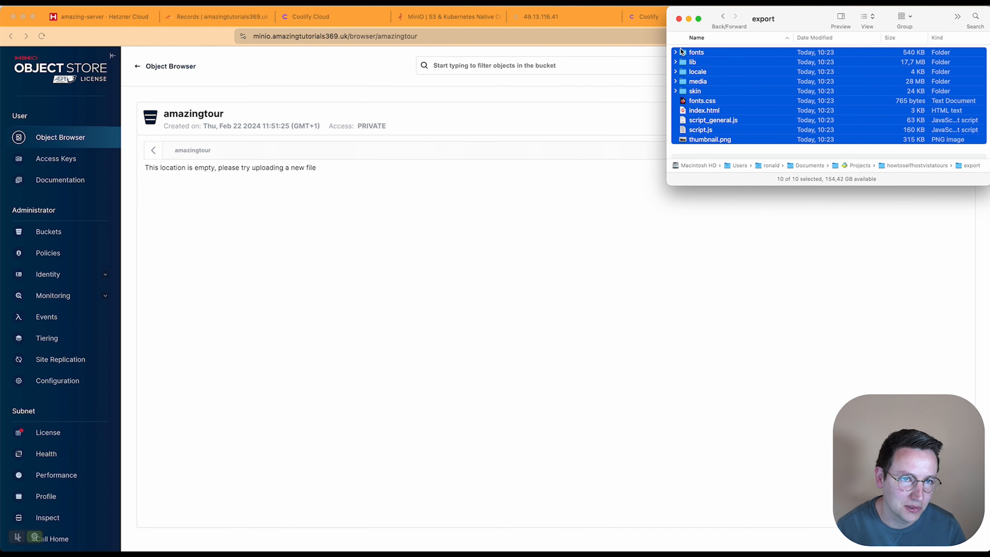
pyautogui.moveTo(768, 74); pyautogui.dragTo(439, 197)
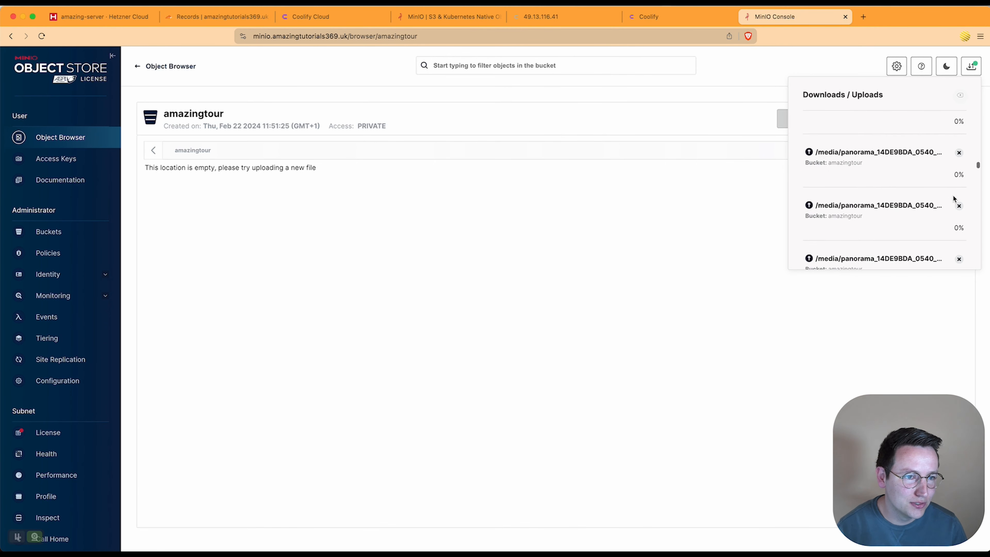
pyautogui.scroll(-20, 936, 215)
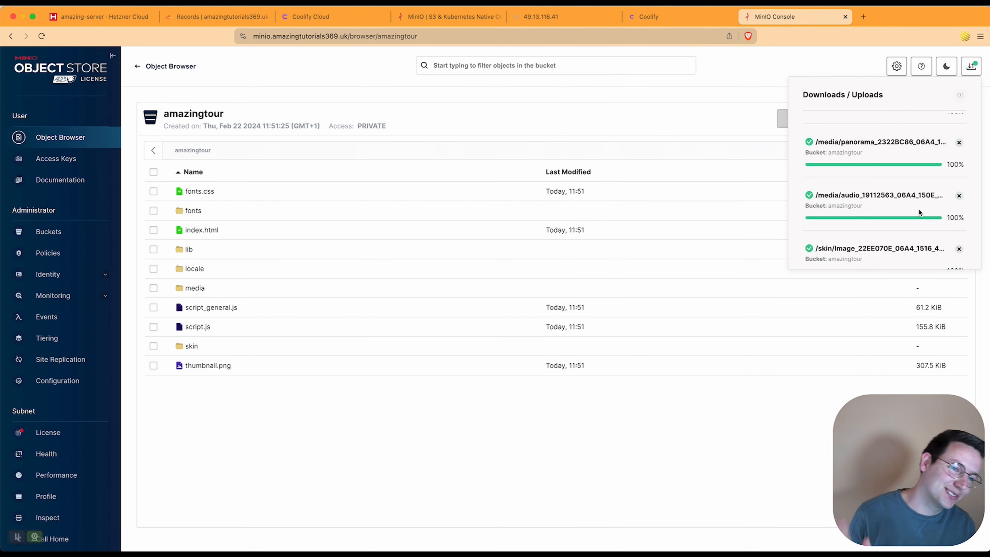
pyautogui.scroll(-5, 919, 210)
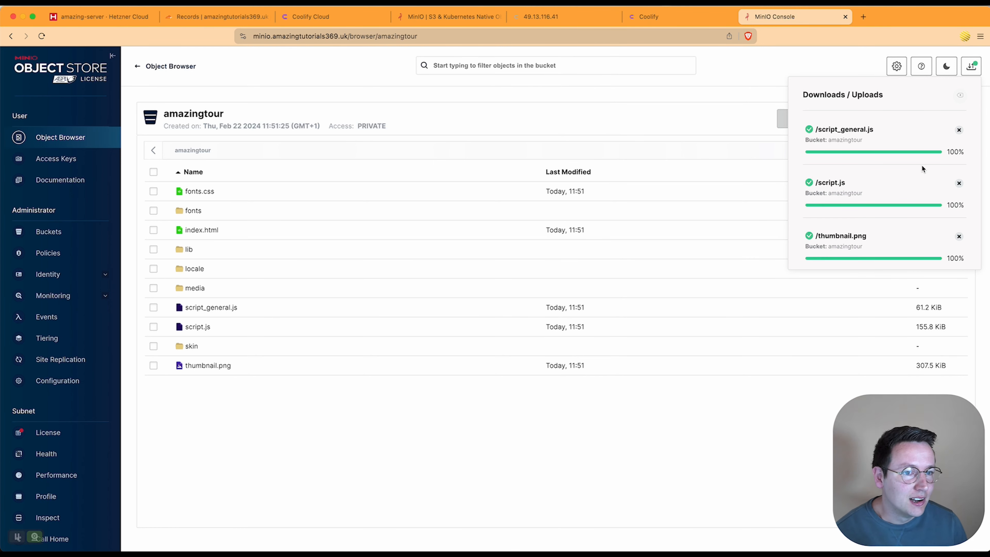
pyautogui.click(959, 96)
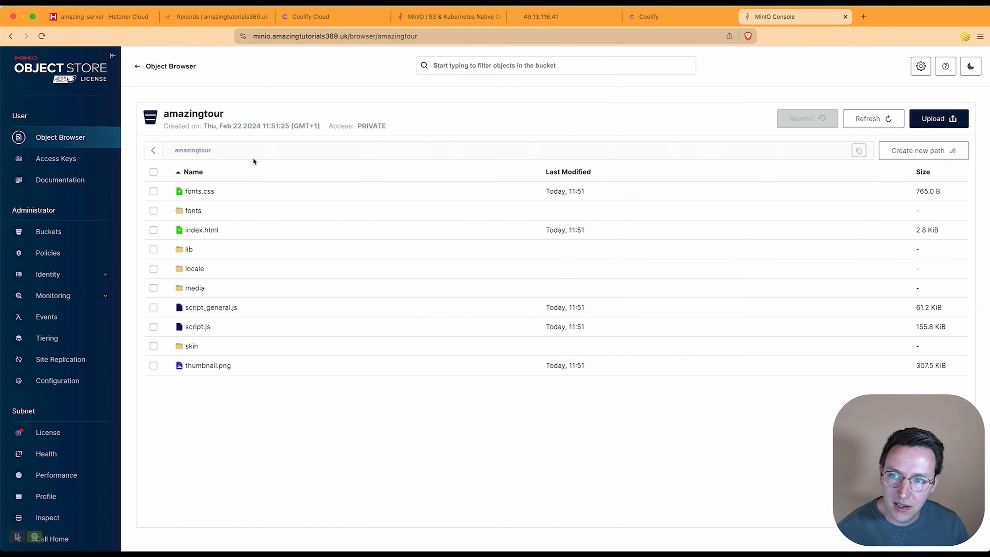
pyautogui.click(862, 17)
# Step: In a separate window, load tours.amazingtutorials369.uk/amazingtour/index.html and get Access Denied
pyautogui.moveTo(837, 22); pyautogui.dragTo(965, 193)
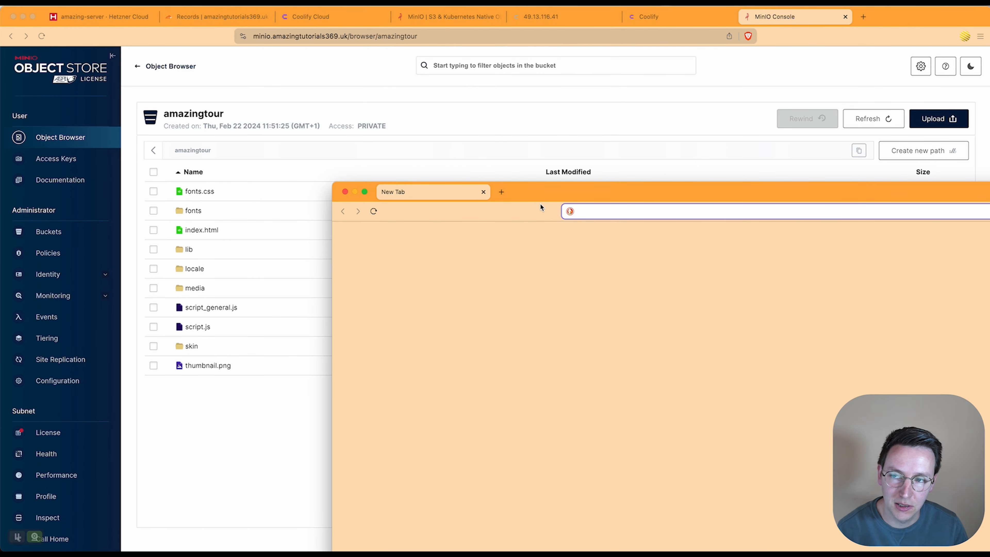
pyautogui.write('tours.amazing')
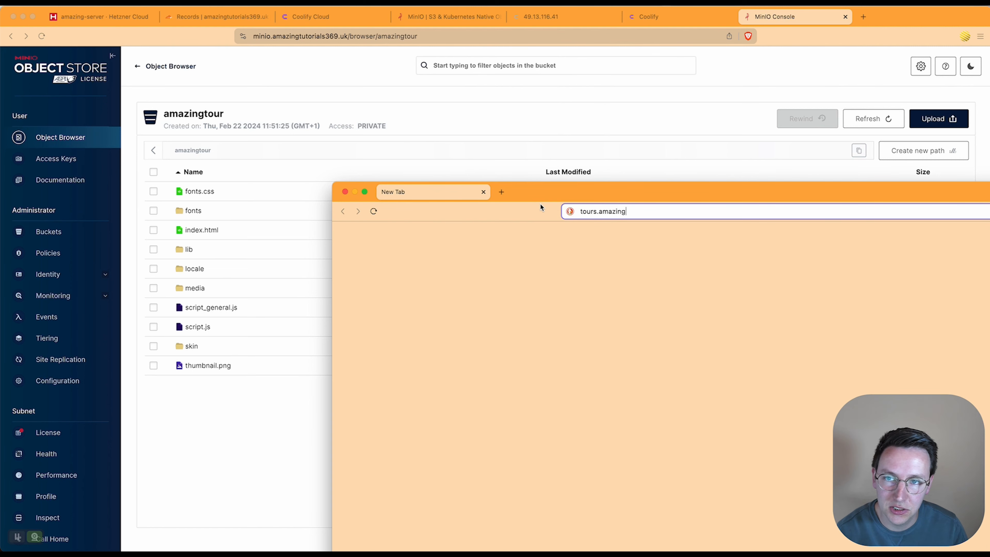
pyautogui.write('tutorials369.uk')
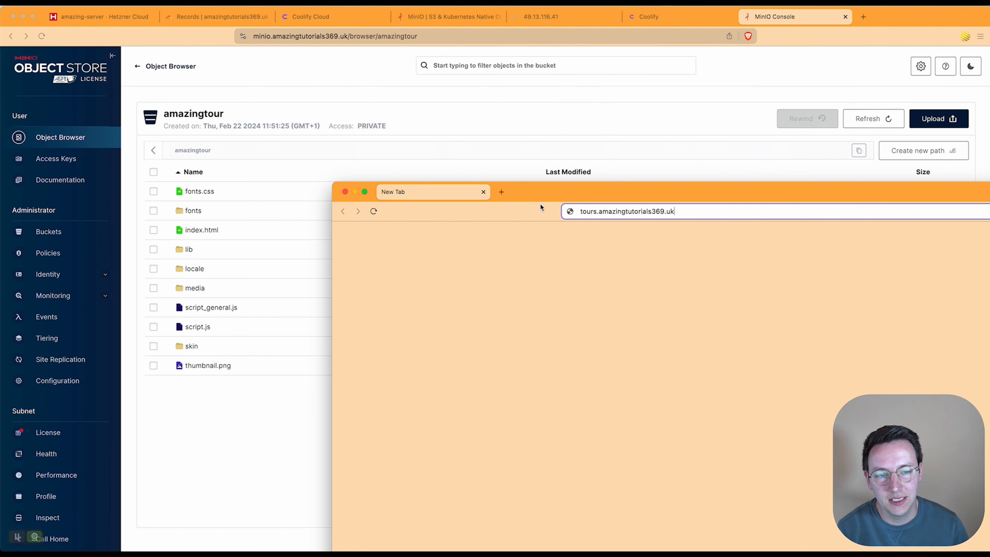
pyautogui.write('/')
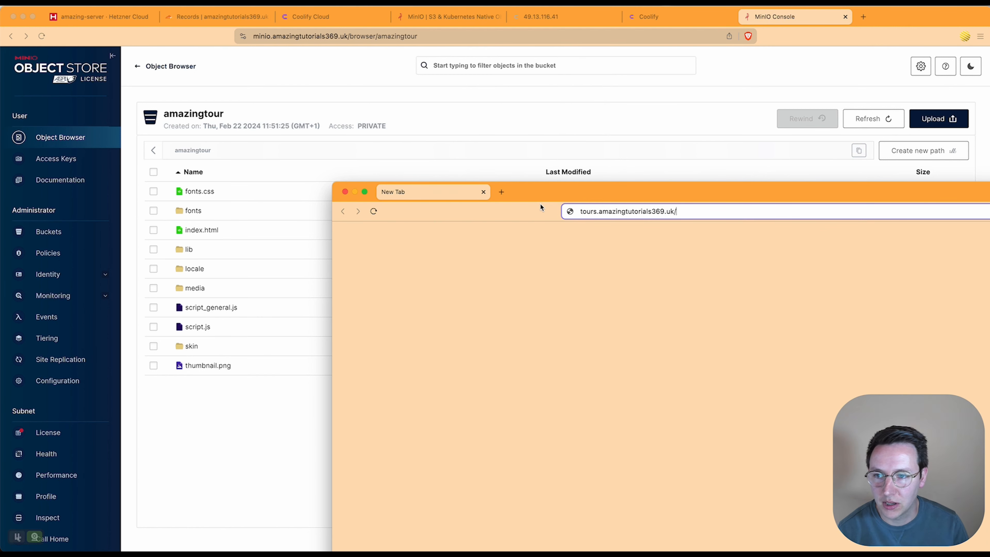
pyautogui.write('amazingtour')
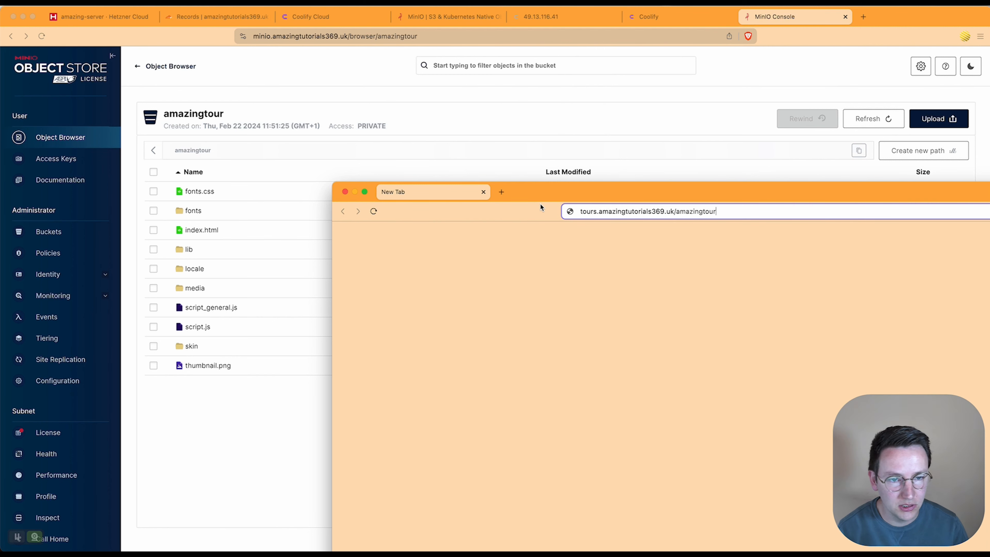
pyautogui.write('/')
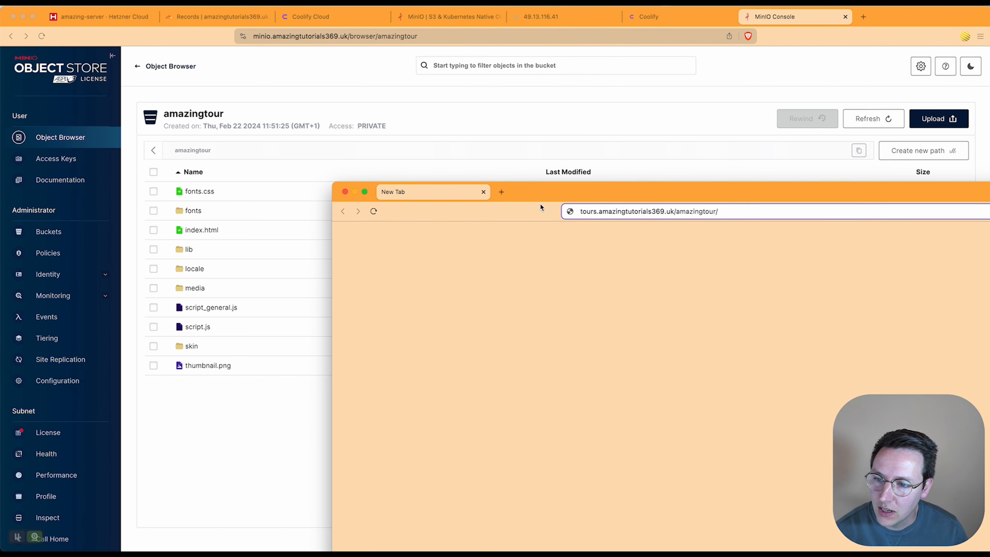
pyautogui.write('index.html')
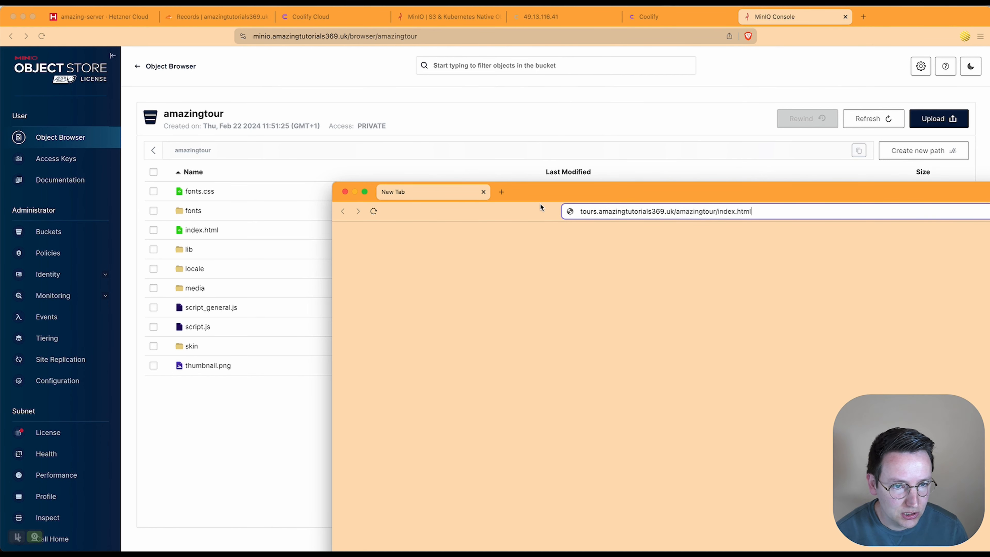
pyautogui.press('Return')
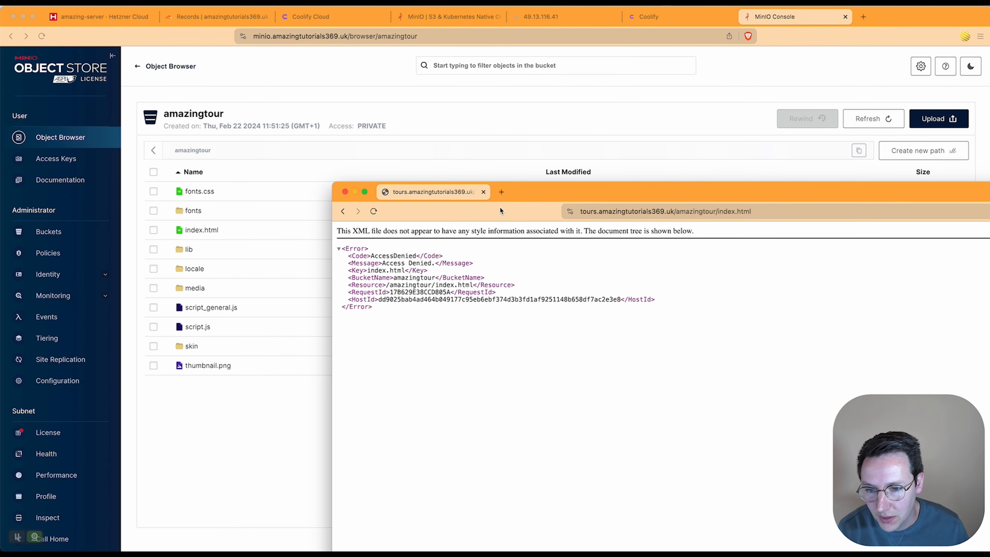
pyautogui.click(260, 411)
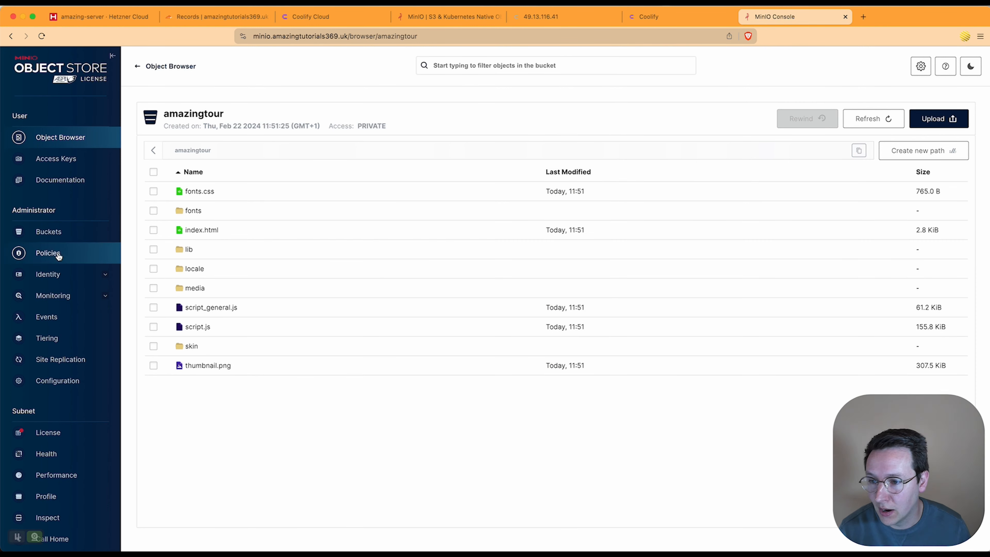
# Step: Open the amazingtour bucket's Change Access Policy dialog and select Public
pyautogui.click(50, 231)
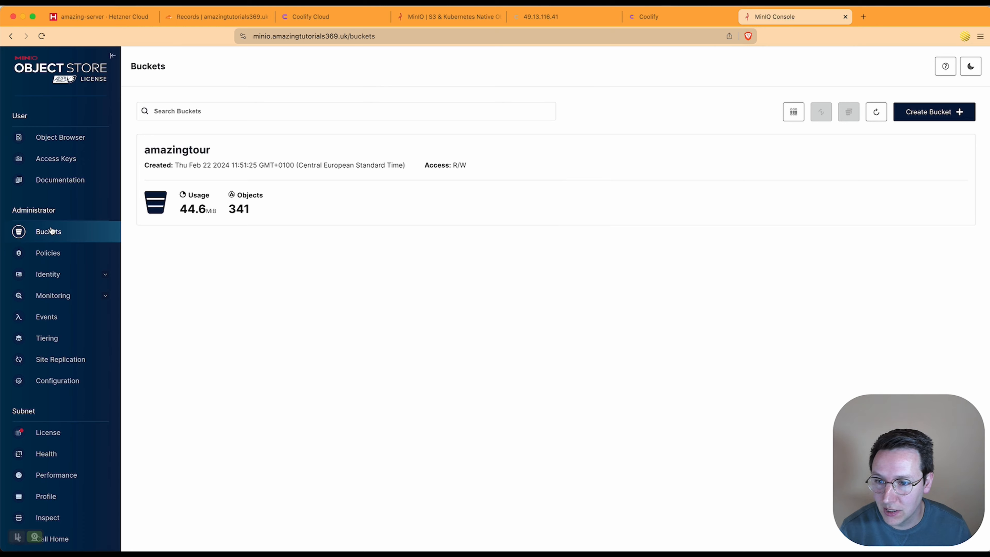
pyautogui.click(266, 206)
pyautogui.click(328, 195)
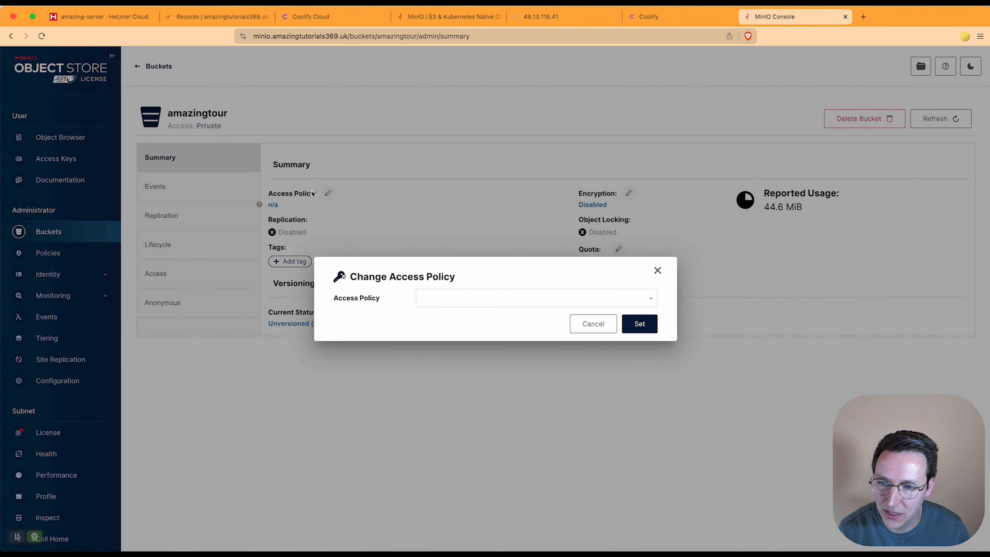
pyautogui.click(416, 300)
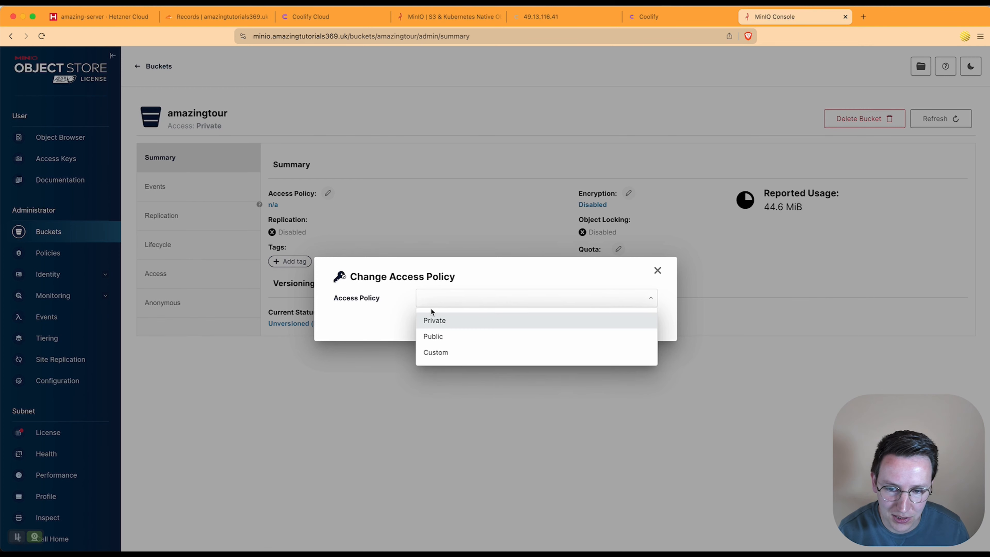
pyautogui.click(432, 336)
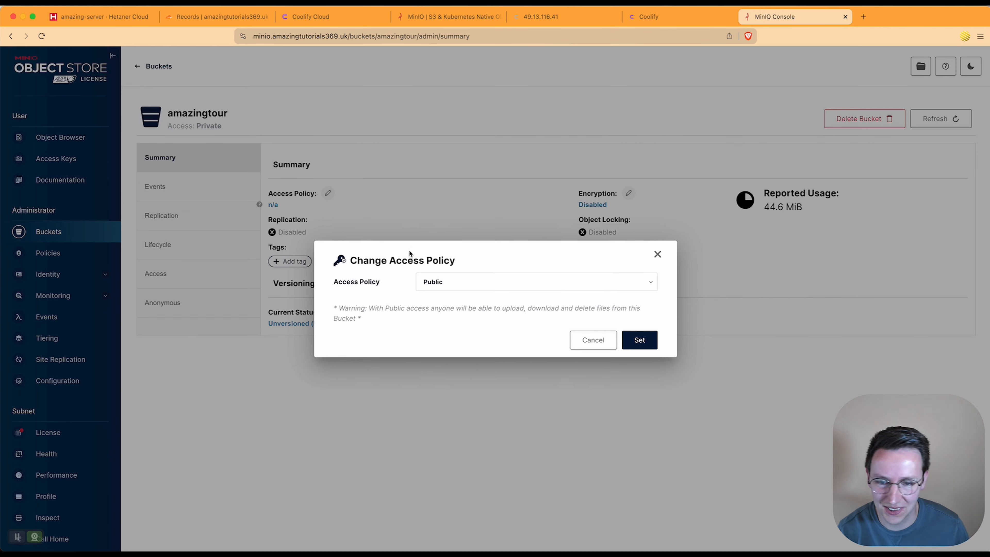
# Step: Set a Custom policy allowing public s3:GetObject on arn:aws:s3:::amazingtour/* and apply it
pyautogui.click(449, 283)
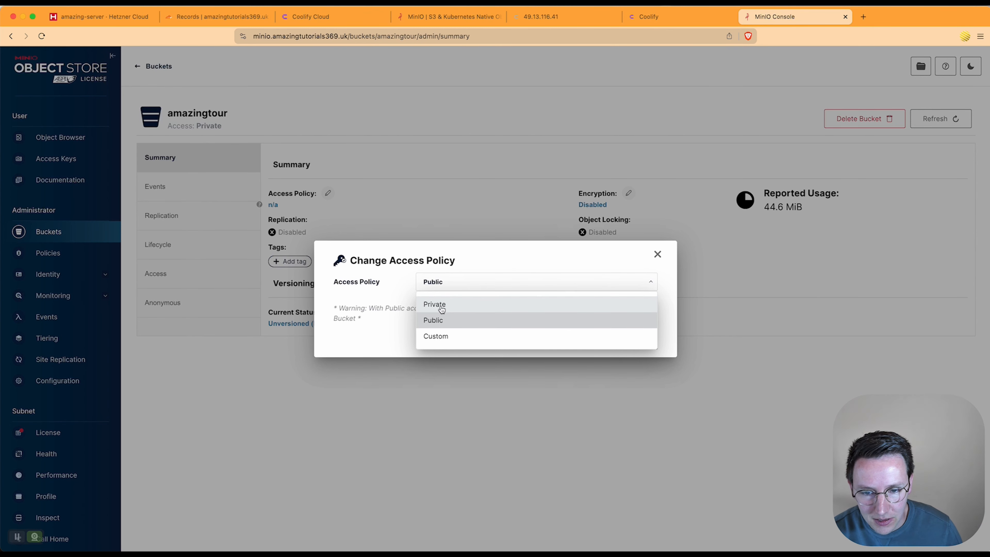
pyautogui.click(439, 341)
pyautogui.moveTo(491, 315); pyautogui.dragTo(217, 139)
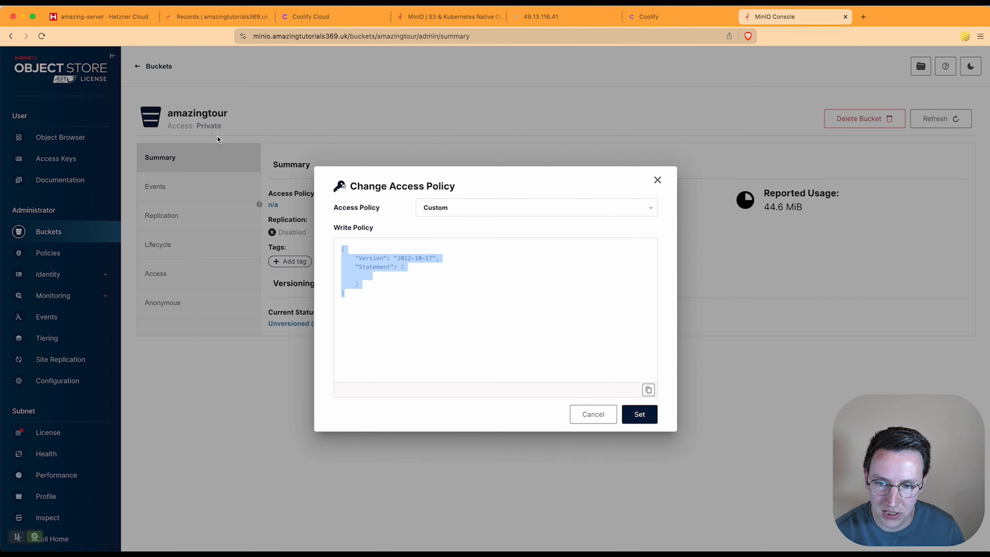
pyautogui.write(':policy')
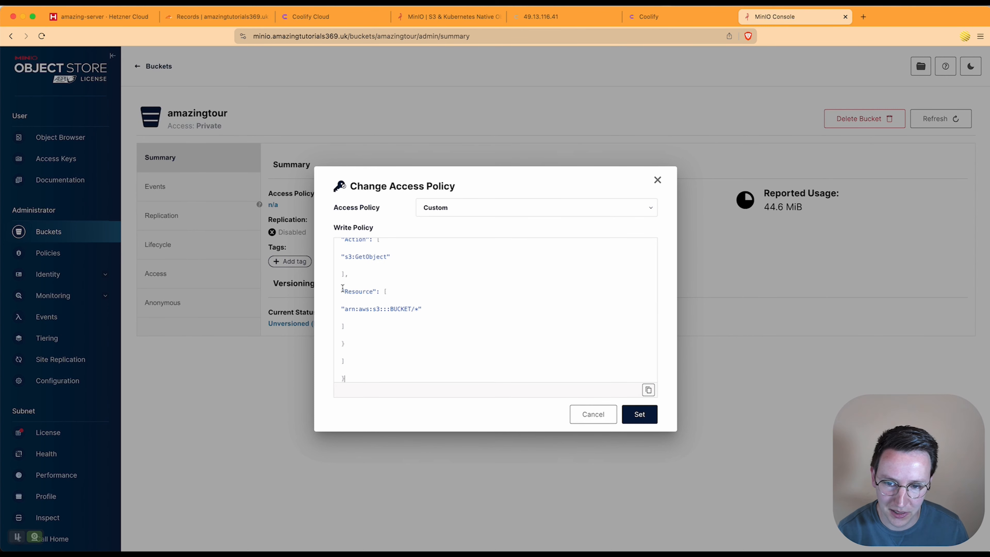
pyautogui.scroll(10, 366, 264)
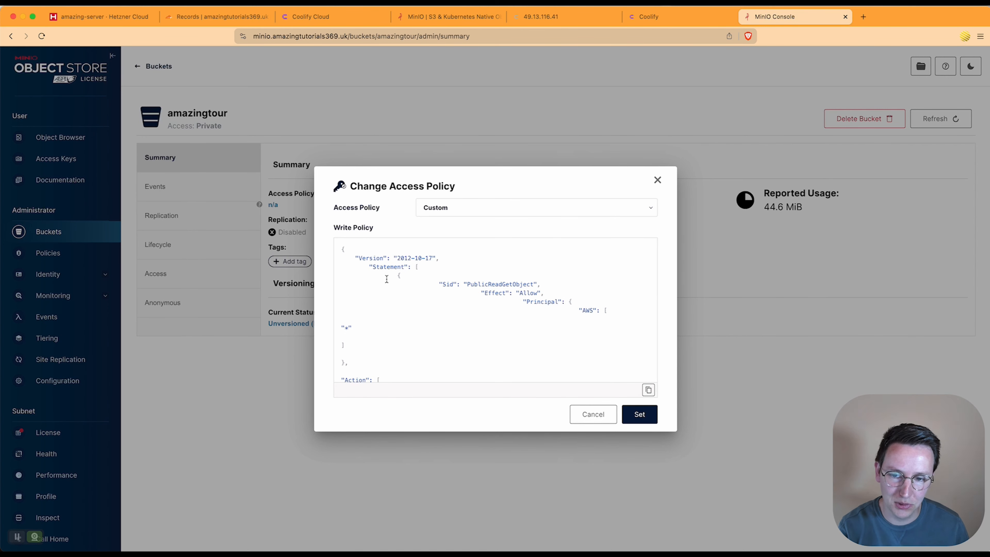
pyautogui.scroll(-10, 387, 281)
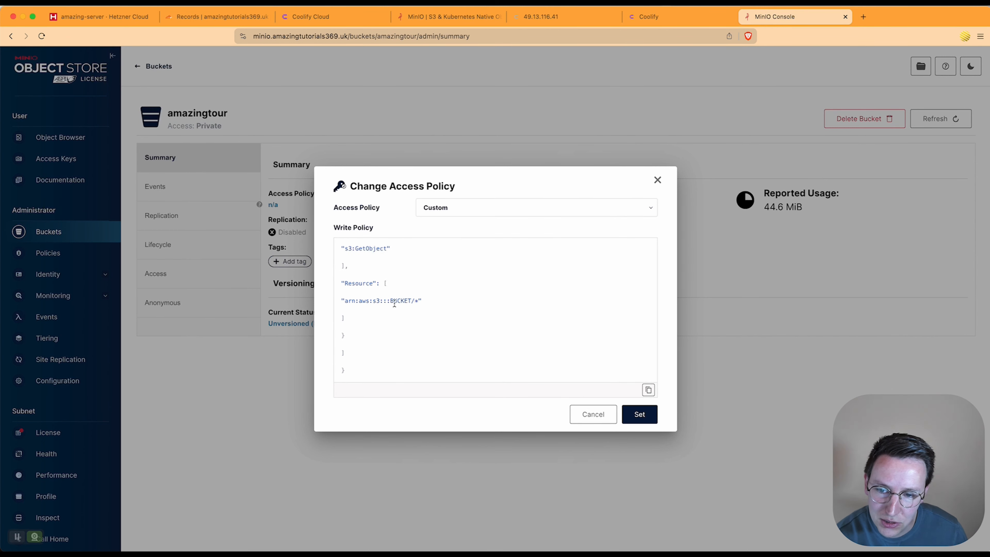
pyautogui.doubleClick(403, 301)
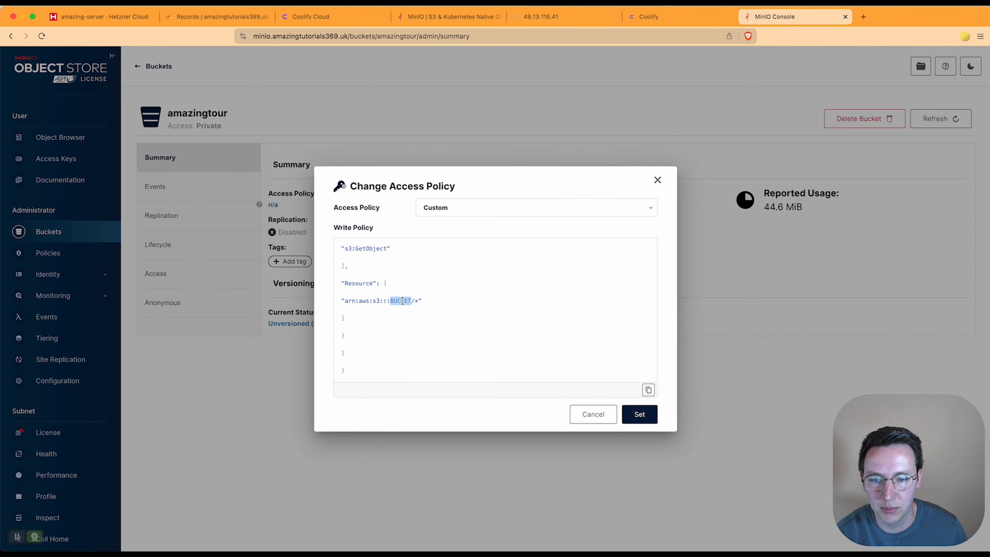
pyautogui.write('amazingtour')
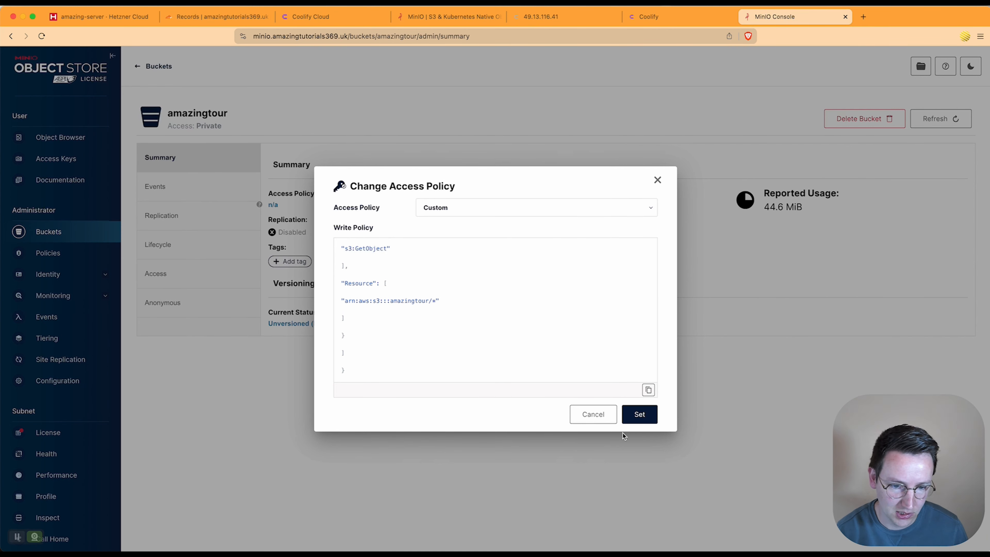
pyautogui.click(648, 417)
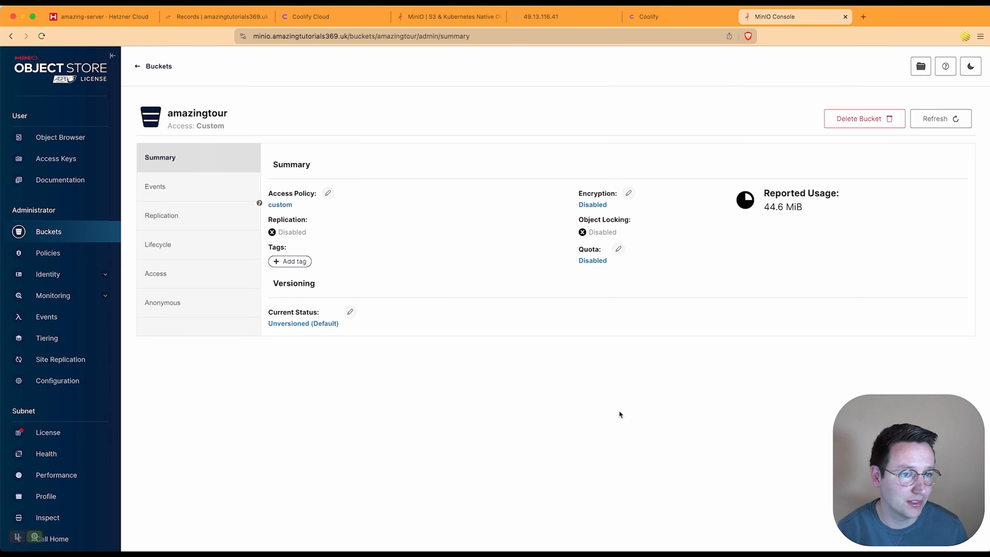
# Step: Reload the amazingtour index page in the tour window and maximise it
pyautogui.hotkey('alt', 'Tab')
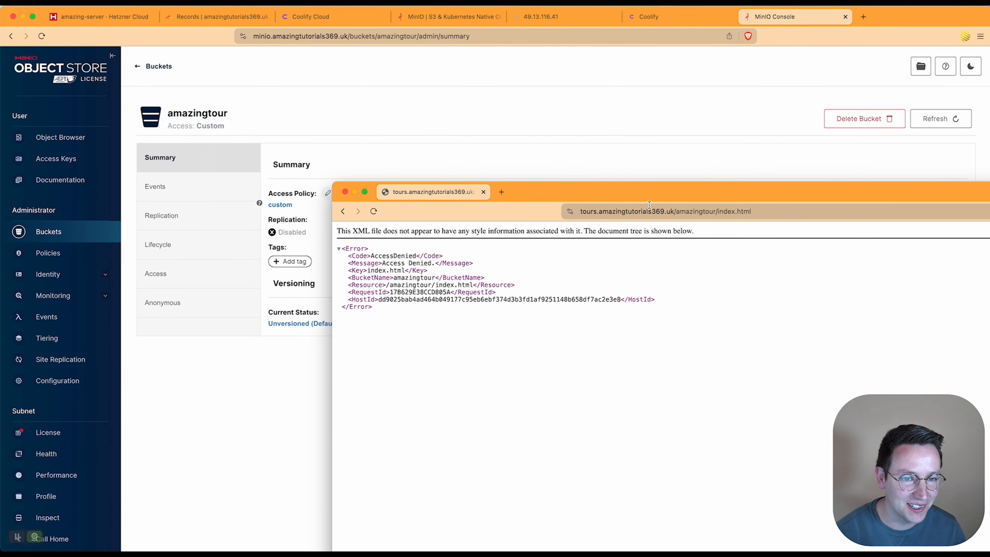
pyautogui.click(658, 209)
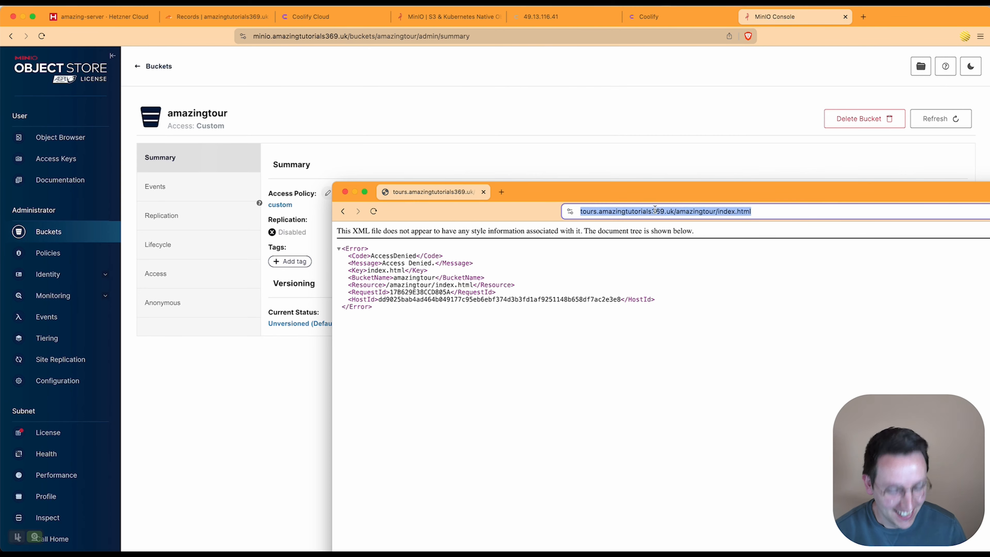
pyautogui.press('Return')
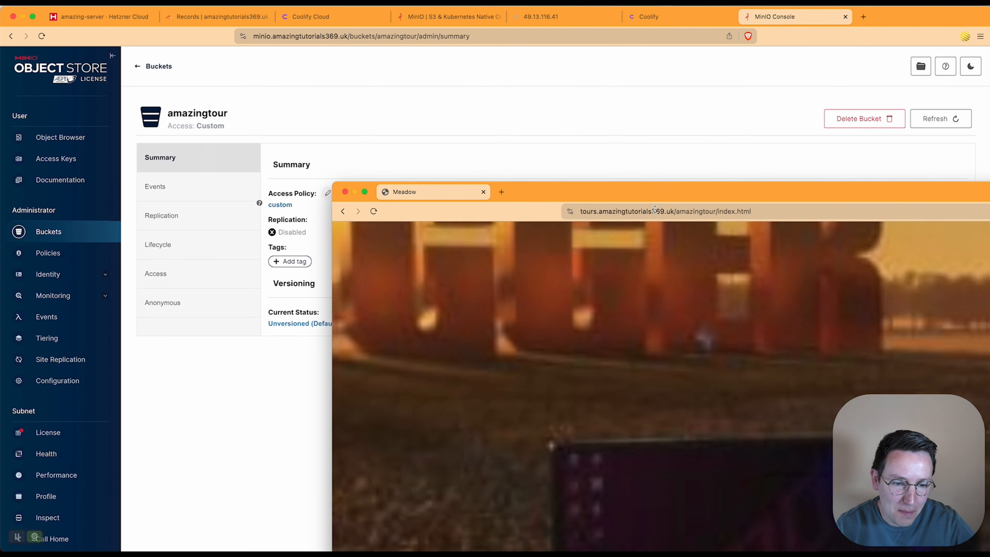
pyautogui.doubleClick(696, 188)
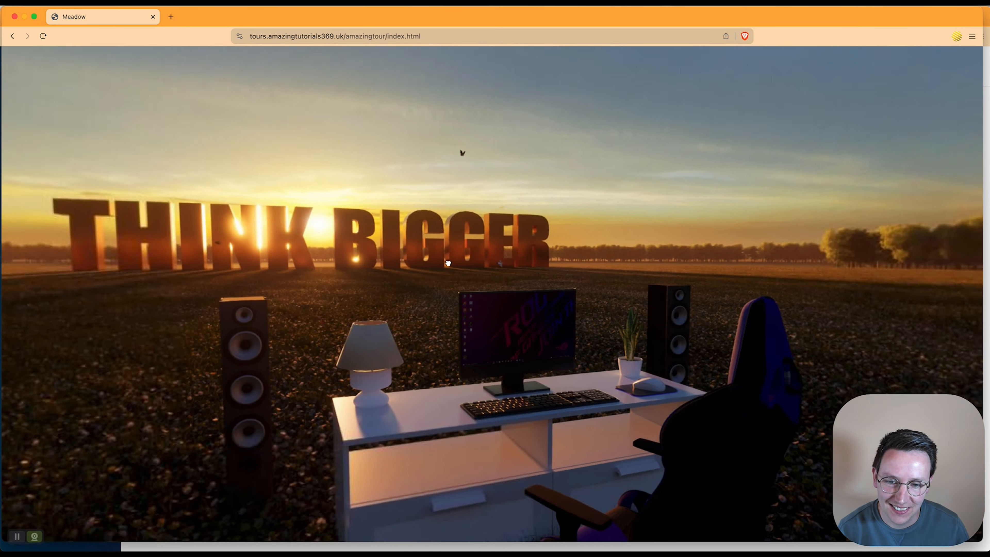
# Step: Look around the Meadow panorama, toward the tree line and the THINK BIGGER desk
pyautogui.moveTo(448, 263); pyautogui.dragTo(751, 254)
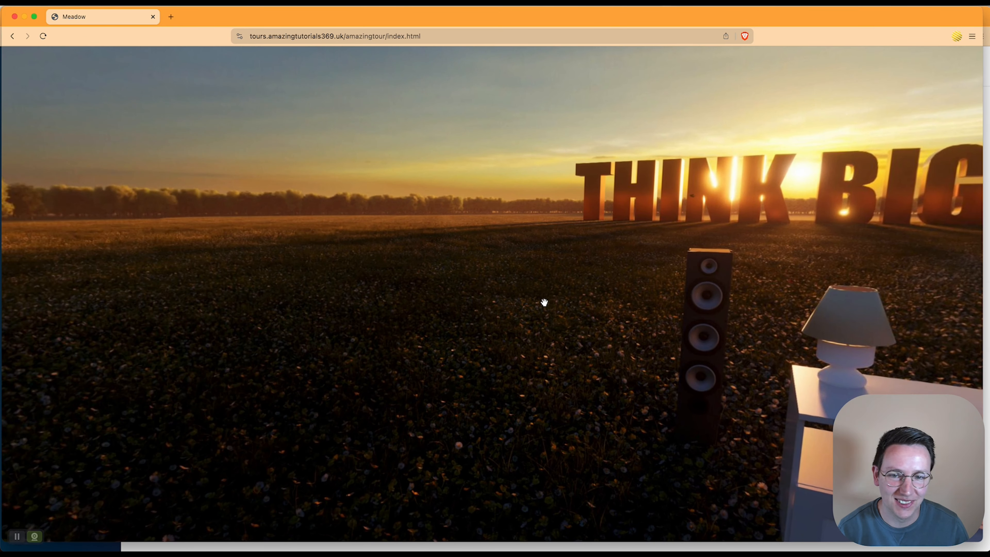
pyautogui.moveTo(492, 298); pyautogui.dragTo(834, 308)
pyautogui.moveTo(516, 326); pyautogui.dragTo(914, 319)
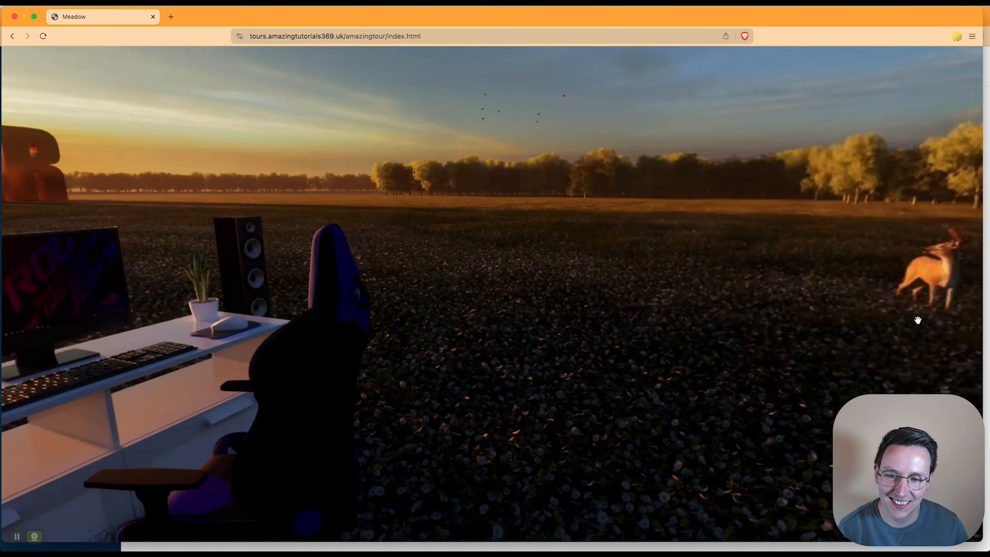
pyautogui.scroll(-5, 627, 326)
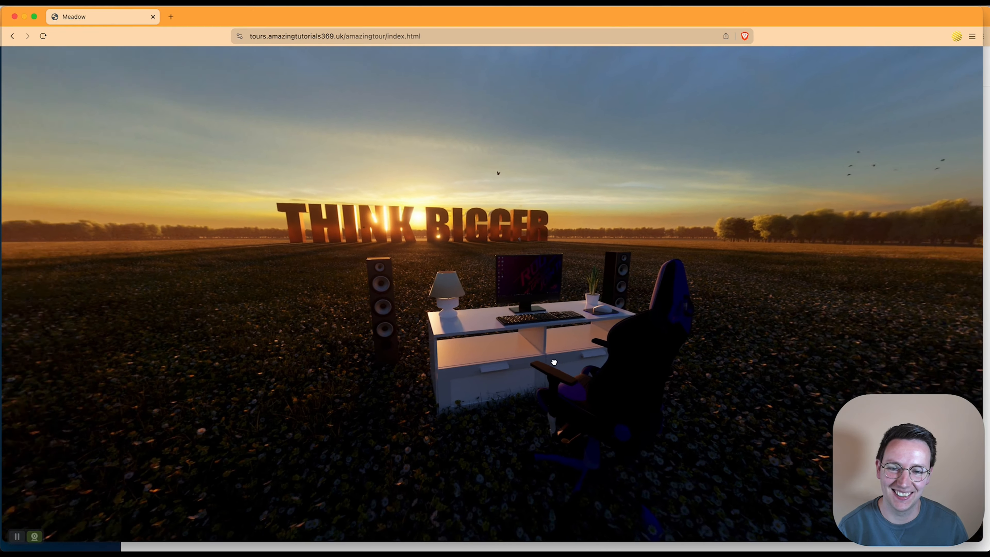
pyautogui.moveTo(552, 360); pyautogui.dragTo(630, 358)
pyautogui.moveTo(555, 370); pyautogui.dragTo(331, 362)
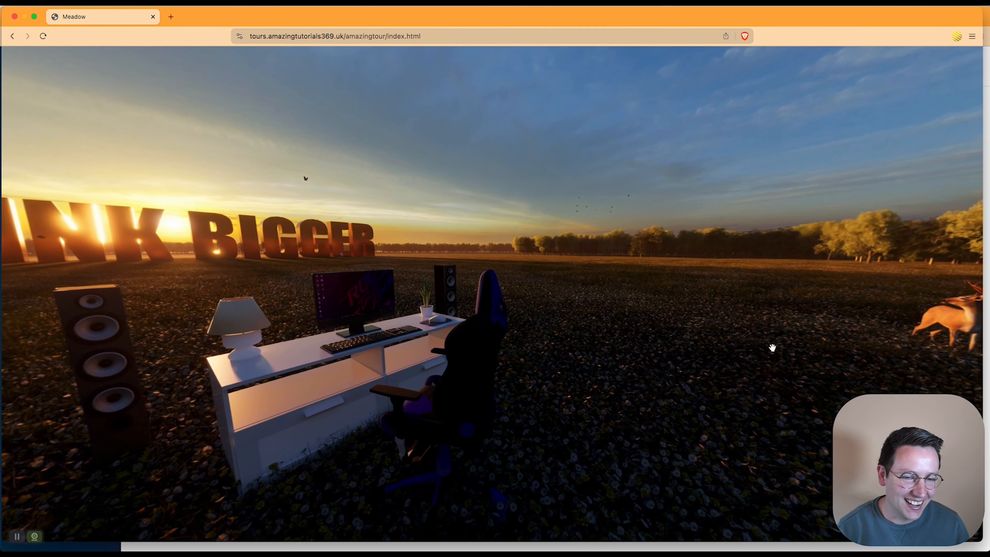
pyautogui.moveTo(448, 331); pyautogui.dragTo(821, 263)
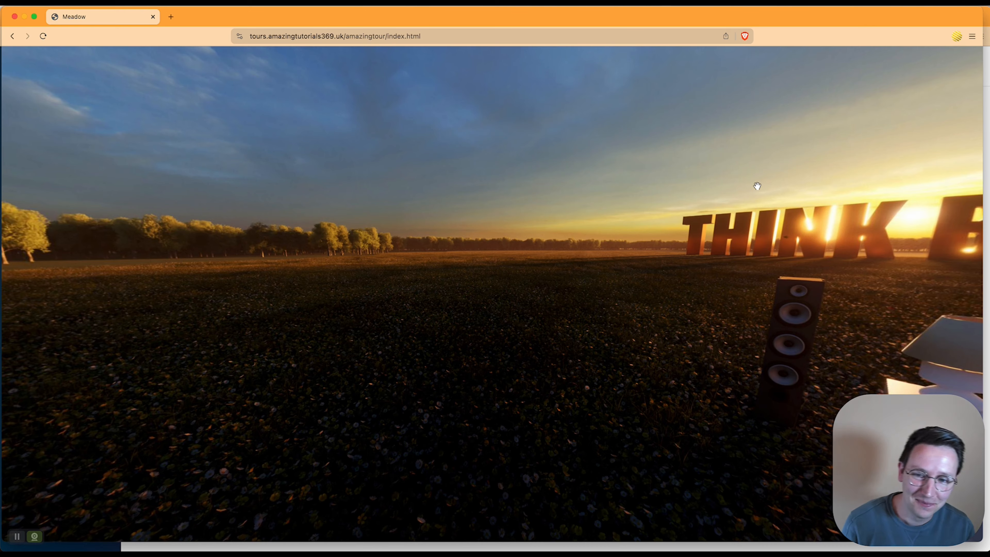
pyautogui.moveTo(749, 177); pyautogui.dragTo(674, 282)
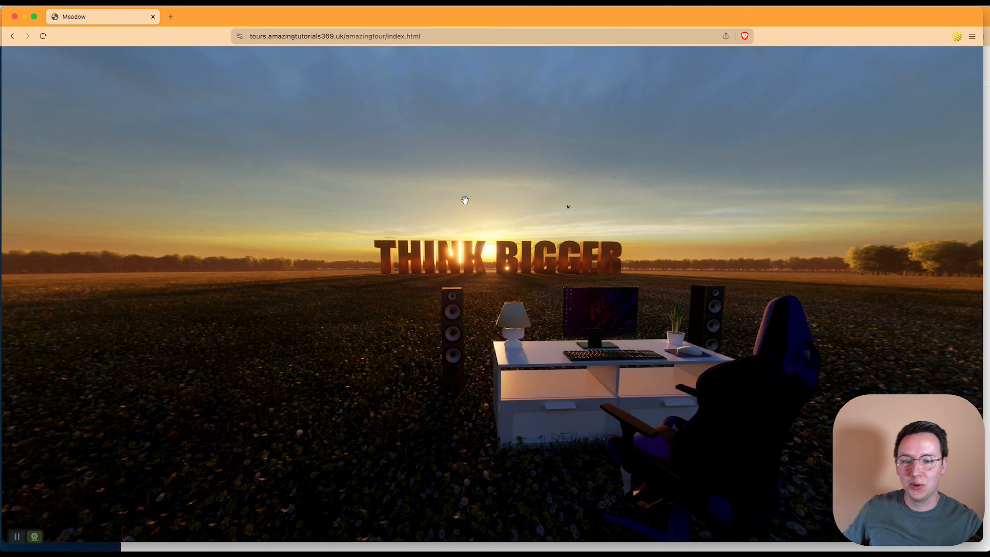
pyautogui.hotkey('ctrl', 'Up')
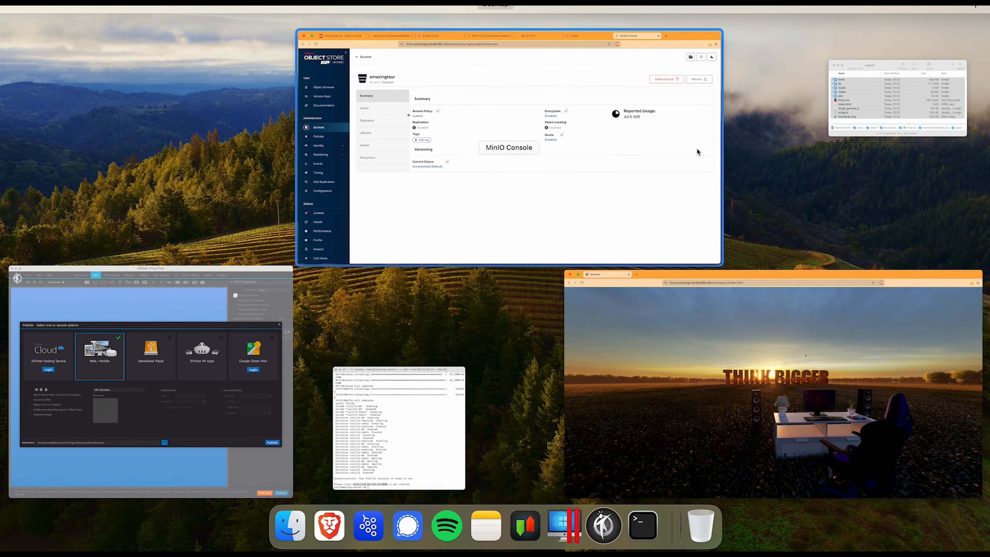
# Step: Go to the Coolify website tab and view the Sponsor Us page at coolify.io/sponsorships
pyautogui.click(514, 155)
pyautogui.click(316, 17)
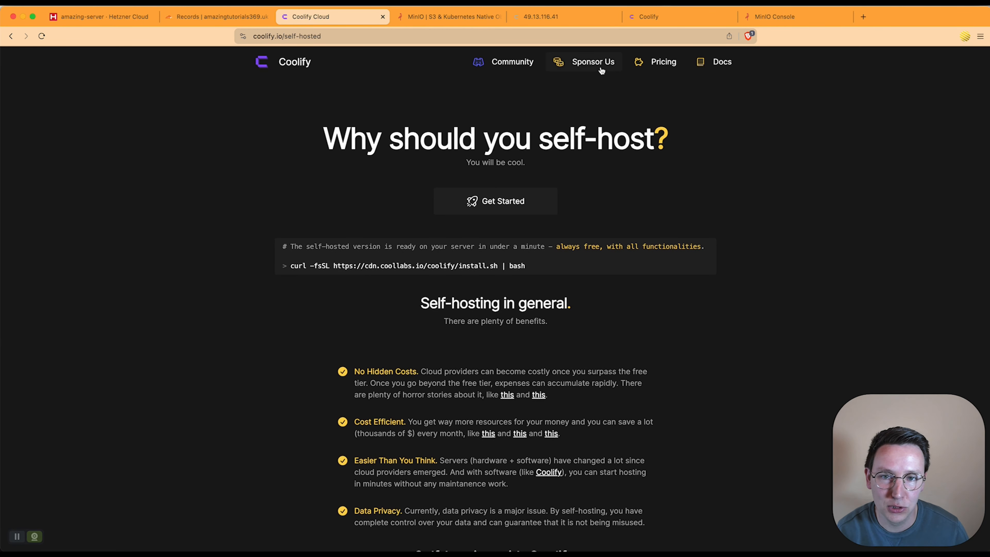
pyautogui.click(589, 62)
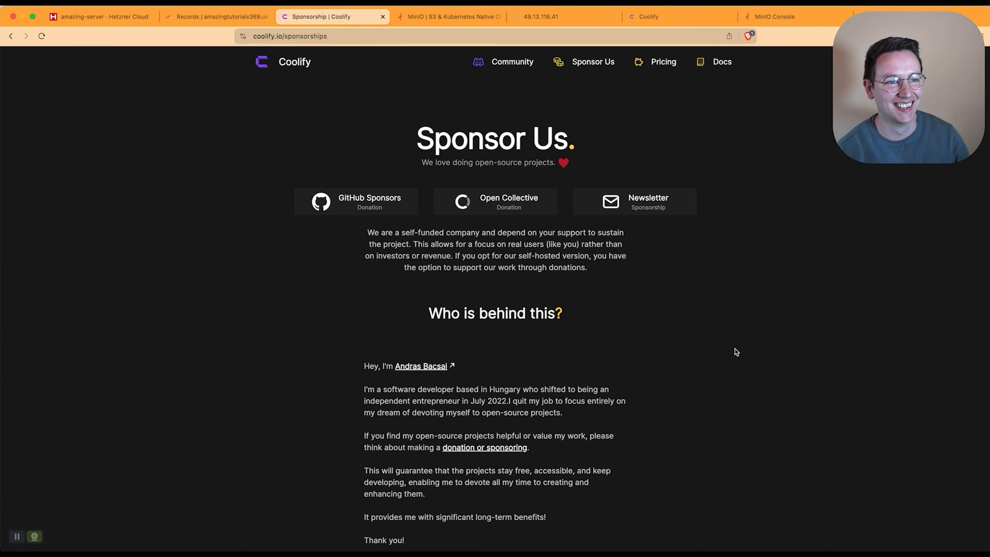
pyautogui.scroll(-3, 714, 344)
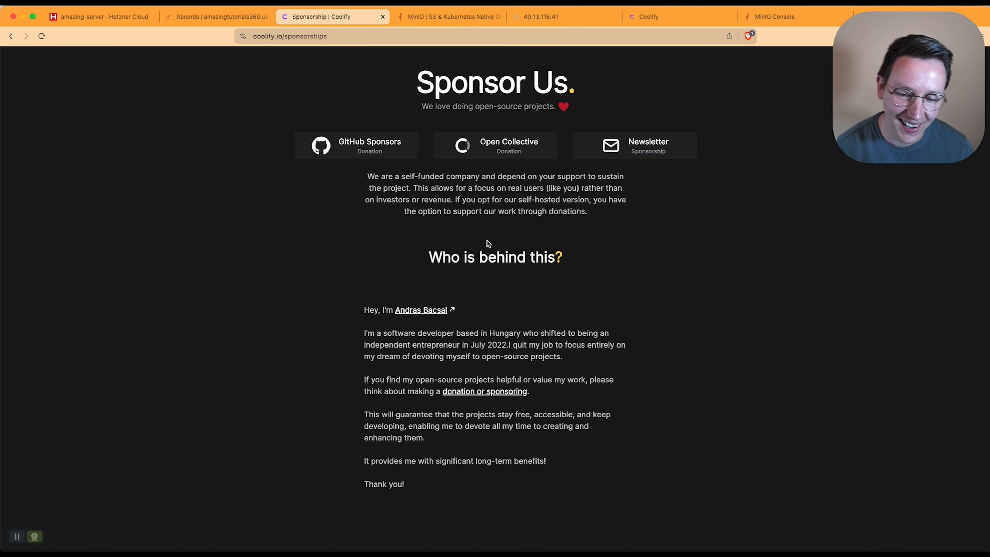
pyautogui.scroll(3, 487, 236)
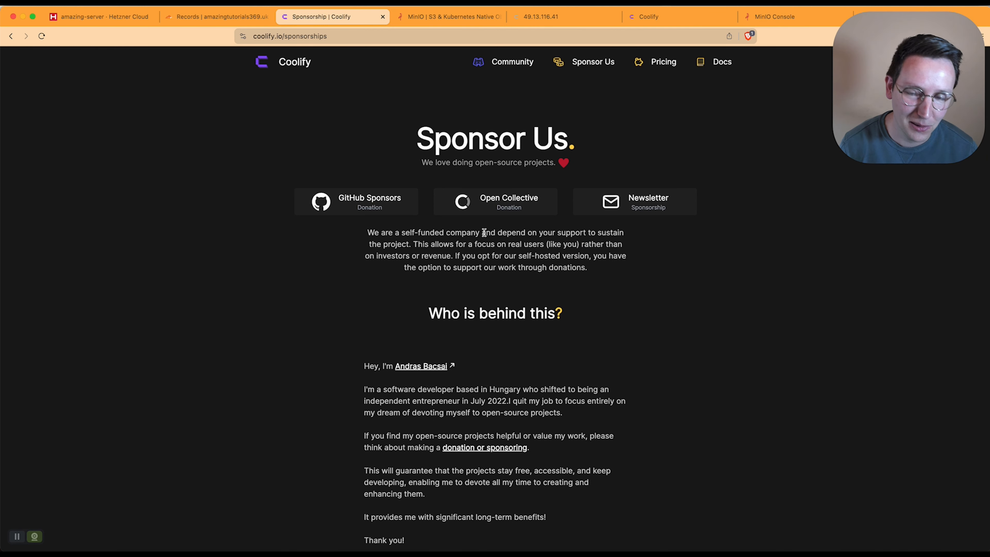